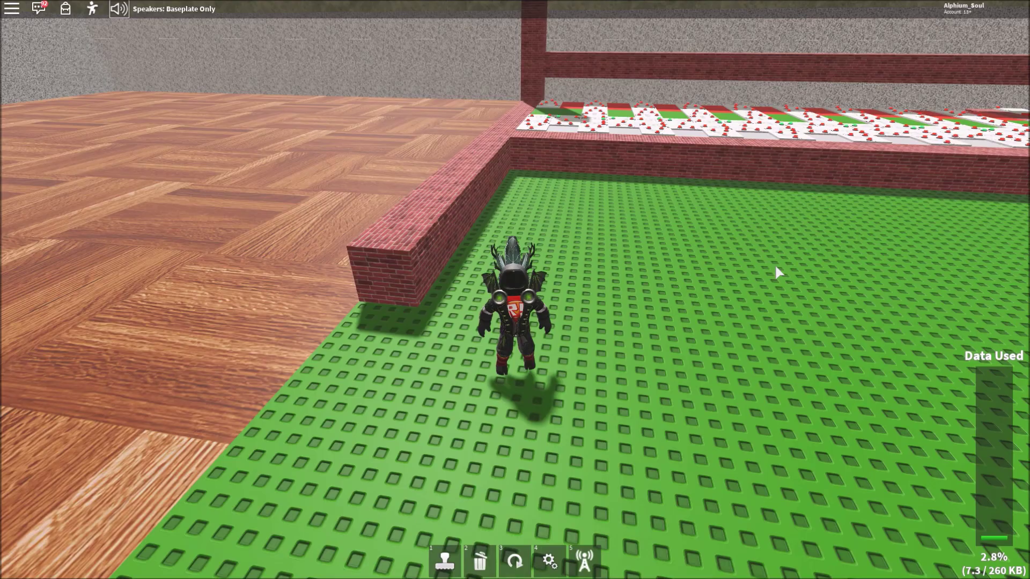
# Step: Walk to the far brick wall, run along it, and walk up and down the gate logic board
pyautogui.press('w')
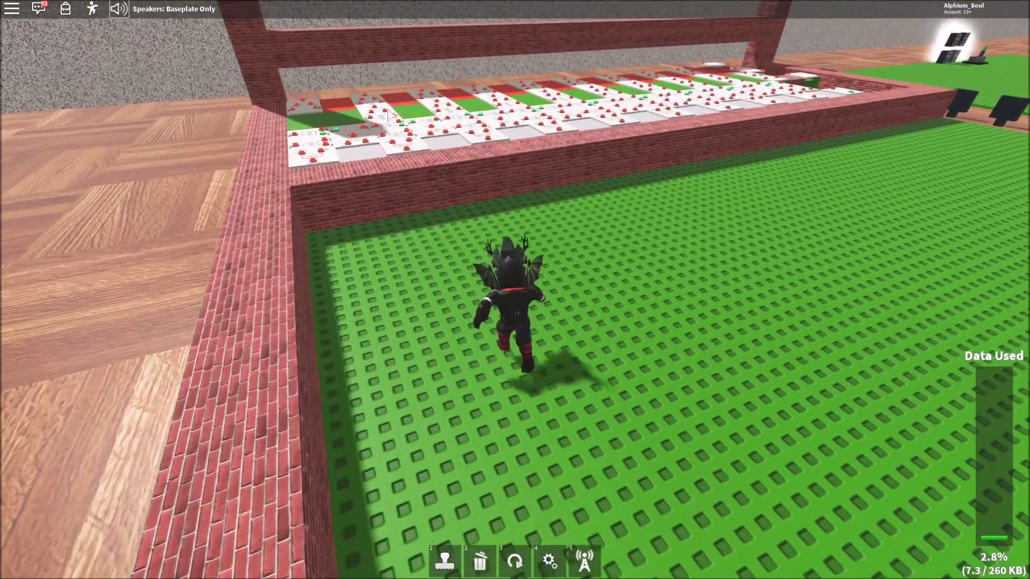
pyautogui.press('space')
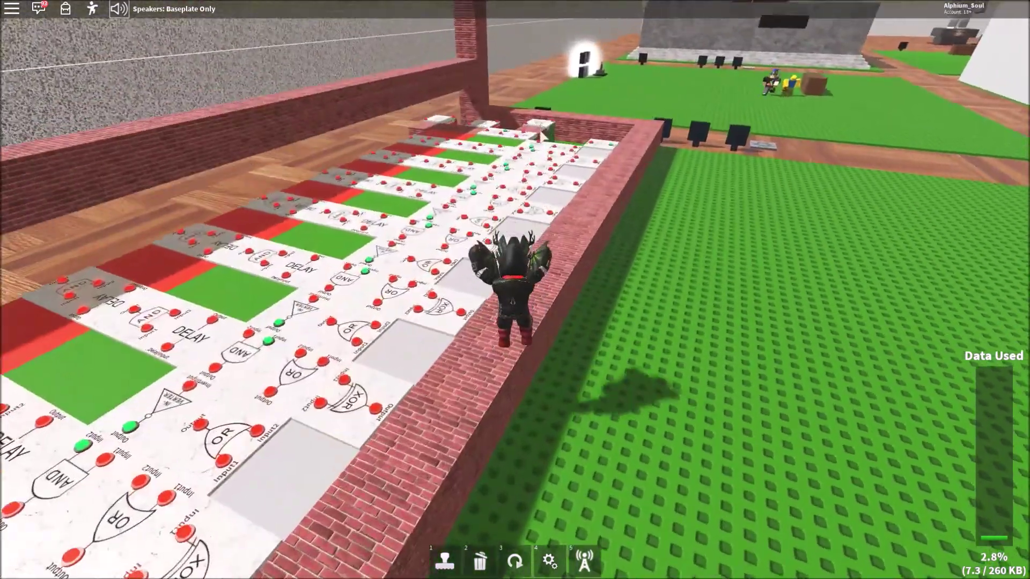
pyautogui.press('a')
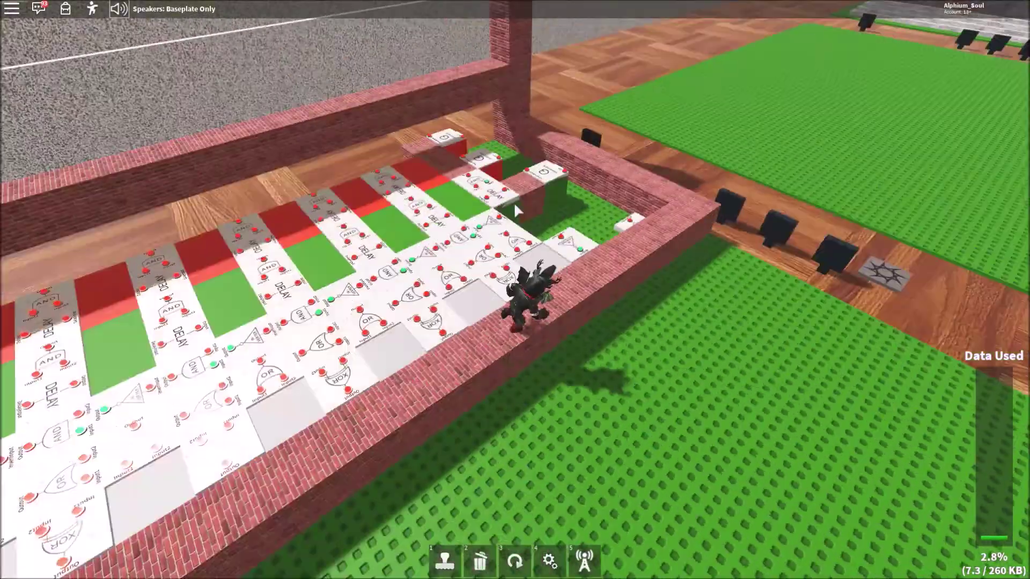
pyautogui.press('w')
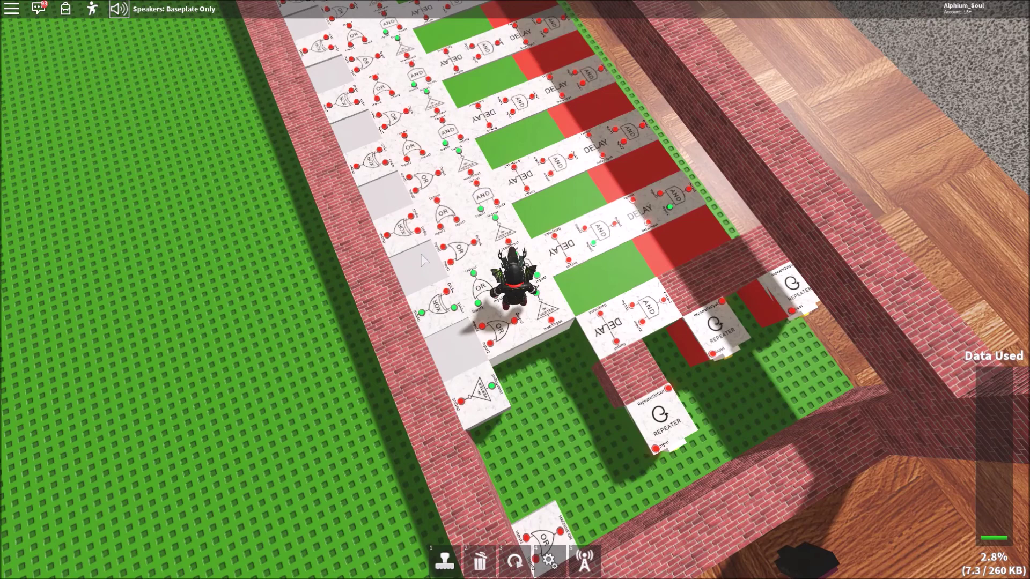
pyautogui.press('w')
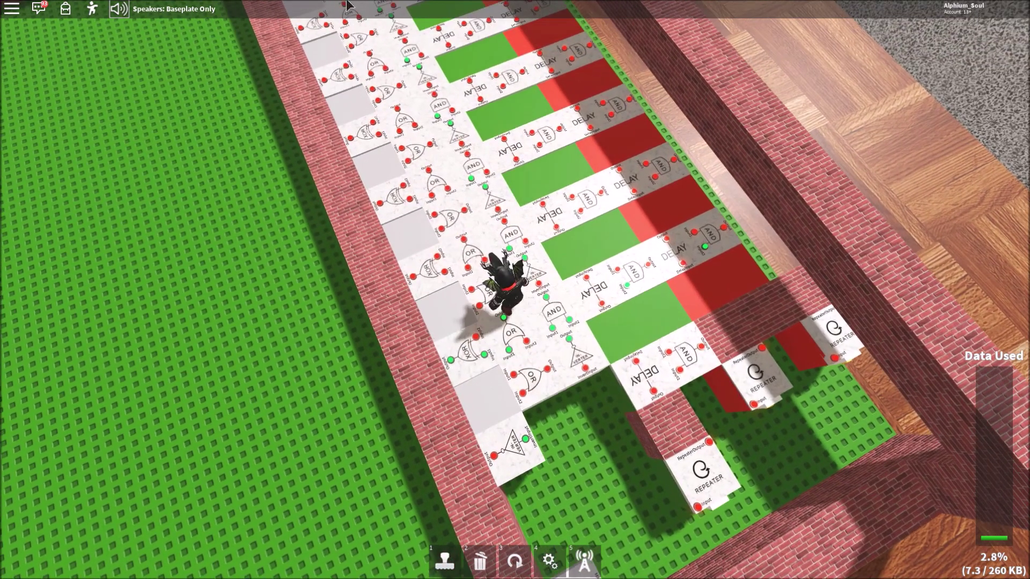
pyautogui.press('s')
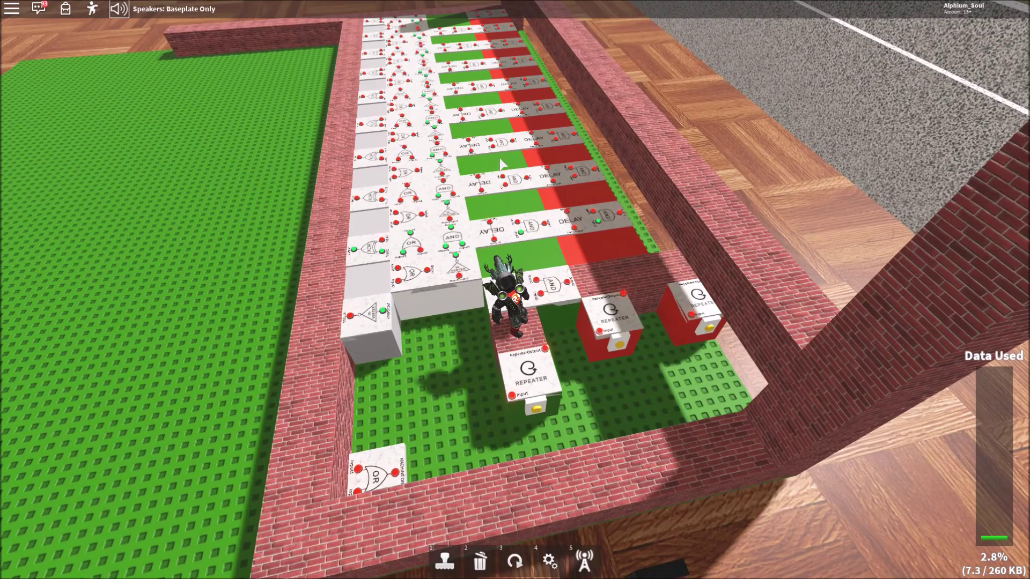
pyautogui.scroll(-5, 502, 164)
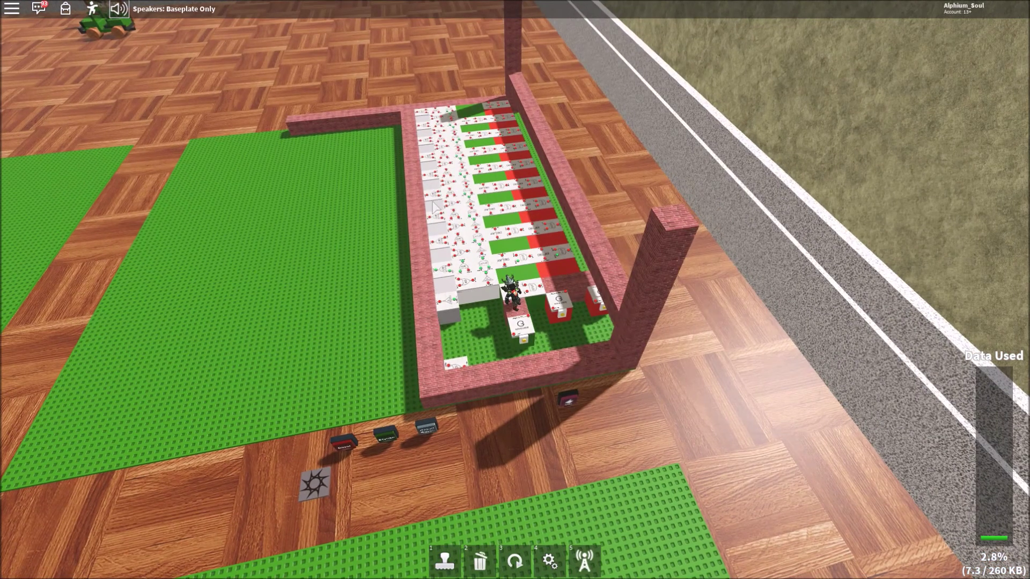
pyautogui.scroll(2, 436, 206)
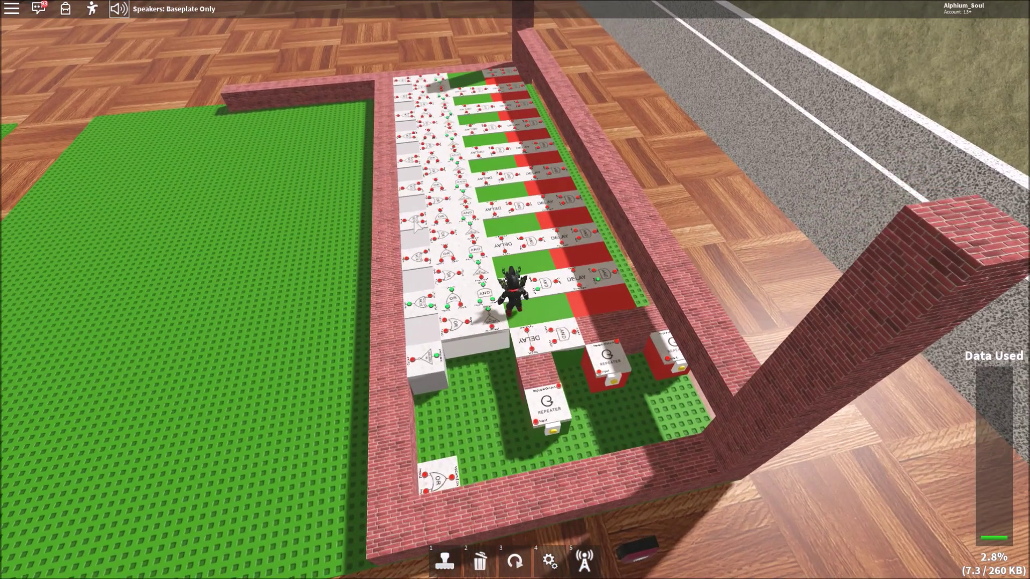
pyautogui.scroll(2, 415, 199)
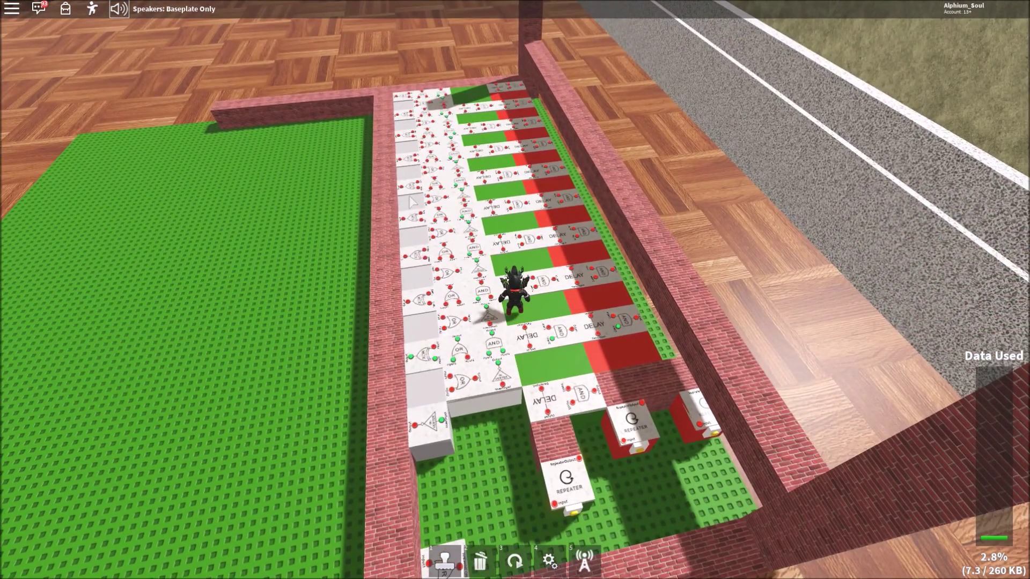
pyautogui.scroll(2, 552, 388)
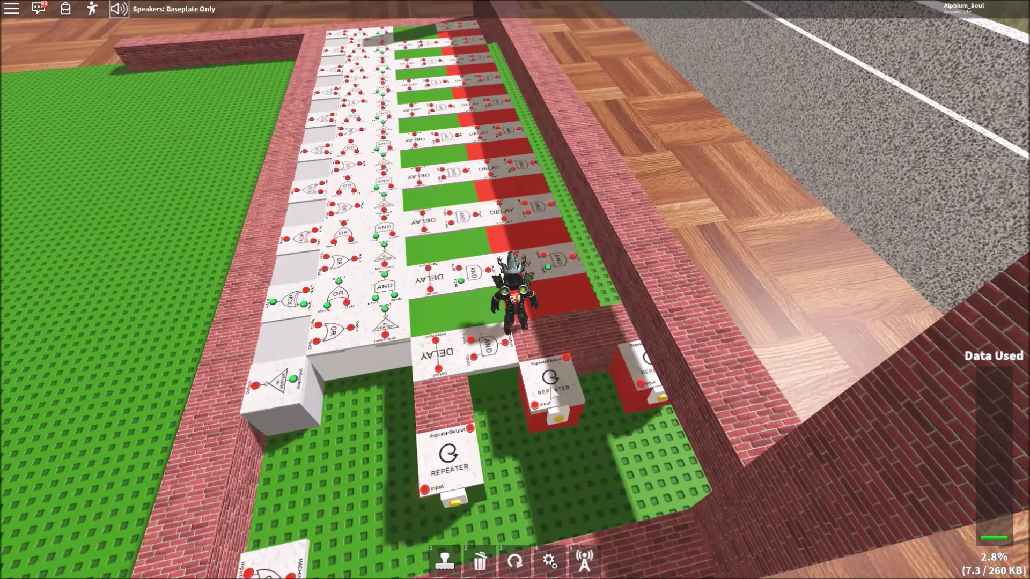
pyautogui.scroll(2, 552, 393)
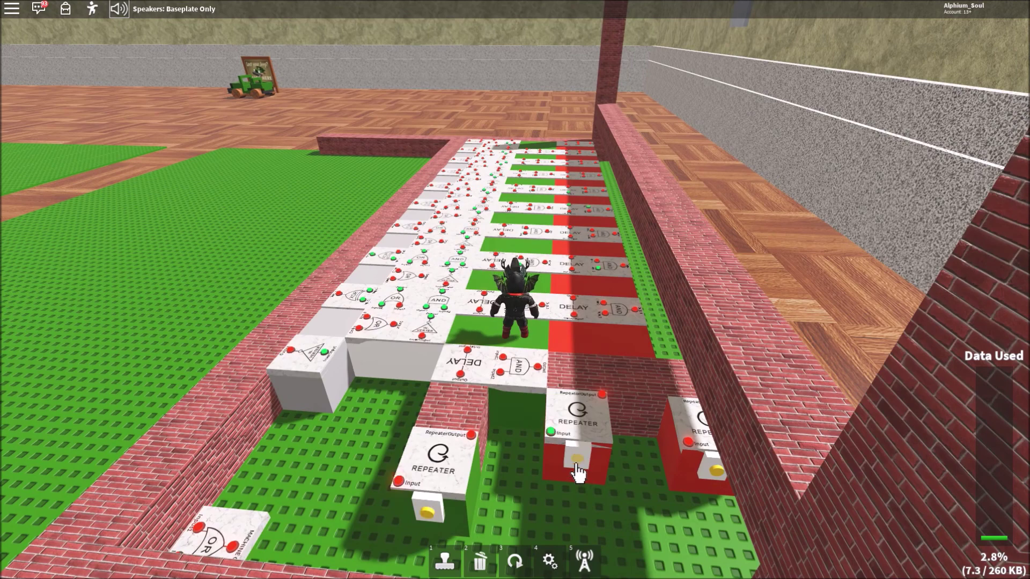
# Step: Cross the board from side to side, then step off the wall onto the green baseplate
pyautogui.moveTo(577, 473); pyautogui.dragTo(323, 473)
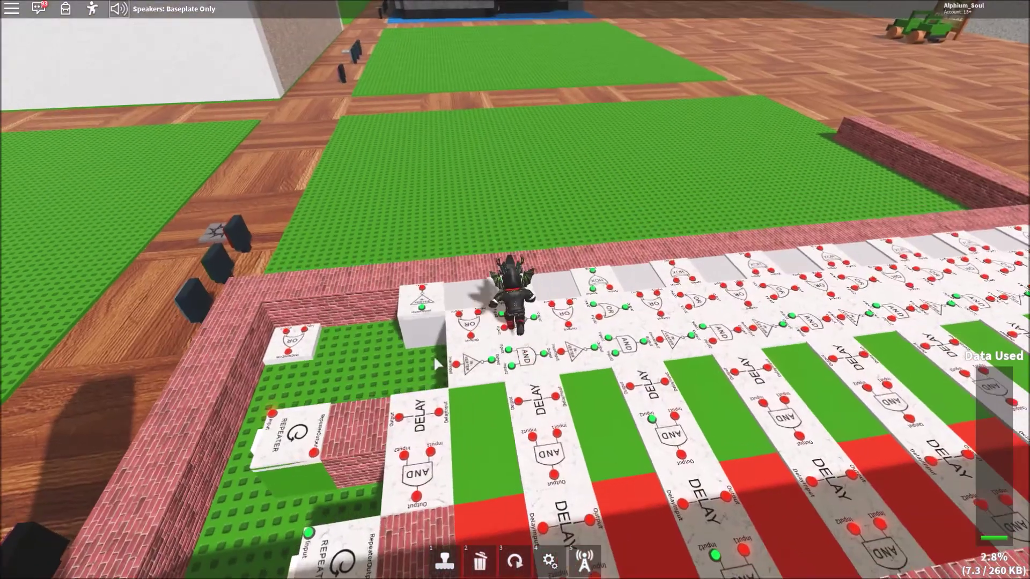
pyautogui.press('s')
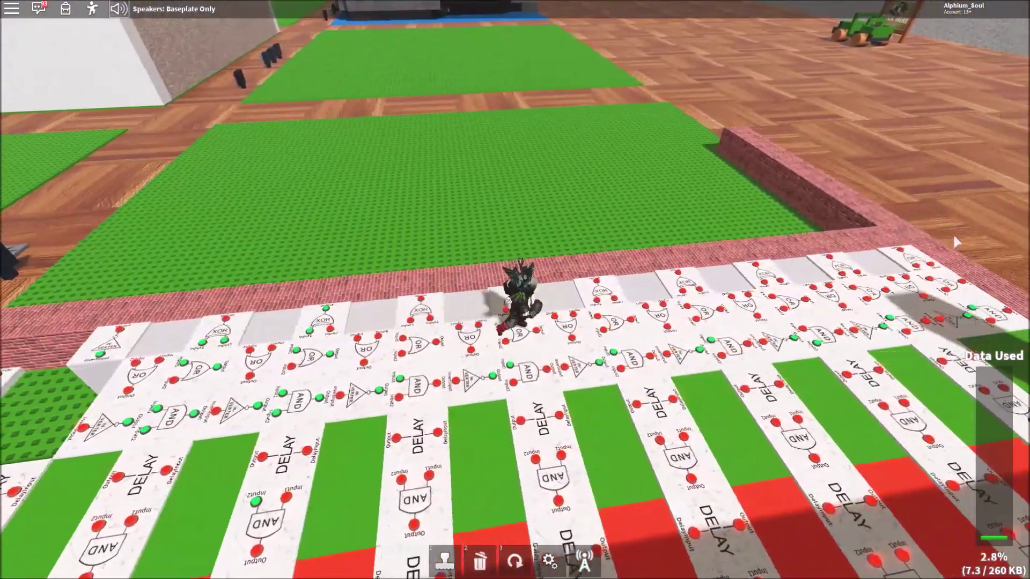
pyautogui.press('a')
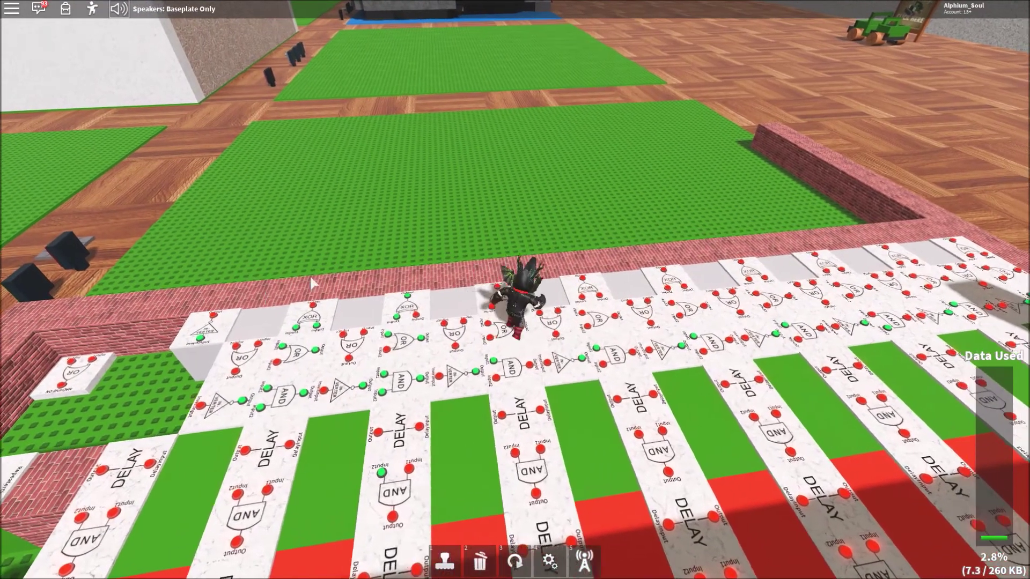
pyautogui.press('d')
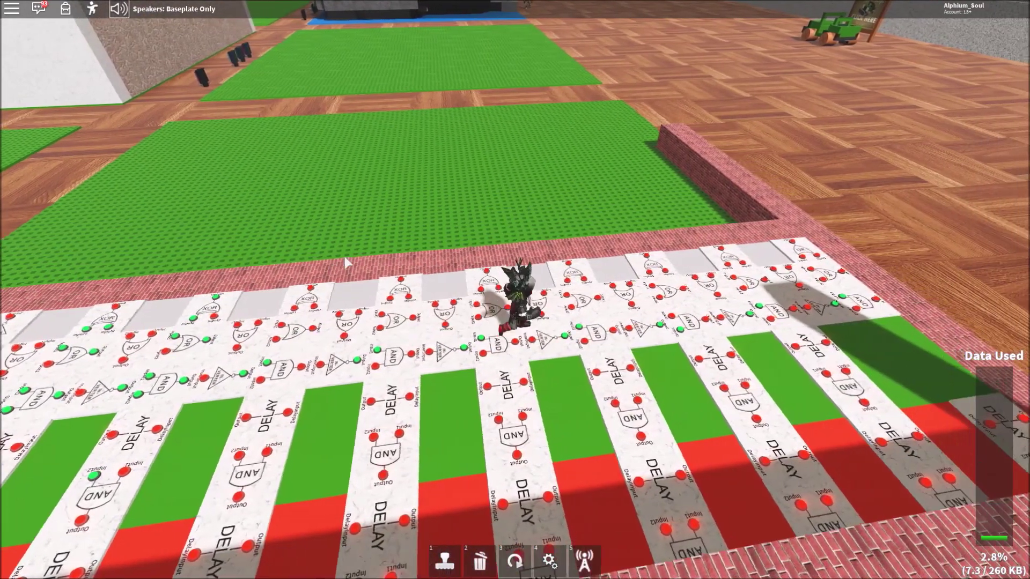
pyautogui.press('Left')
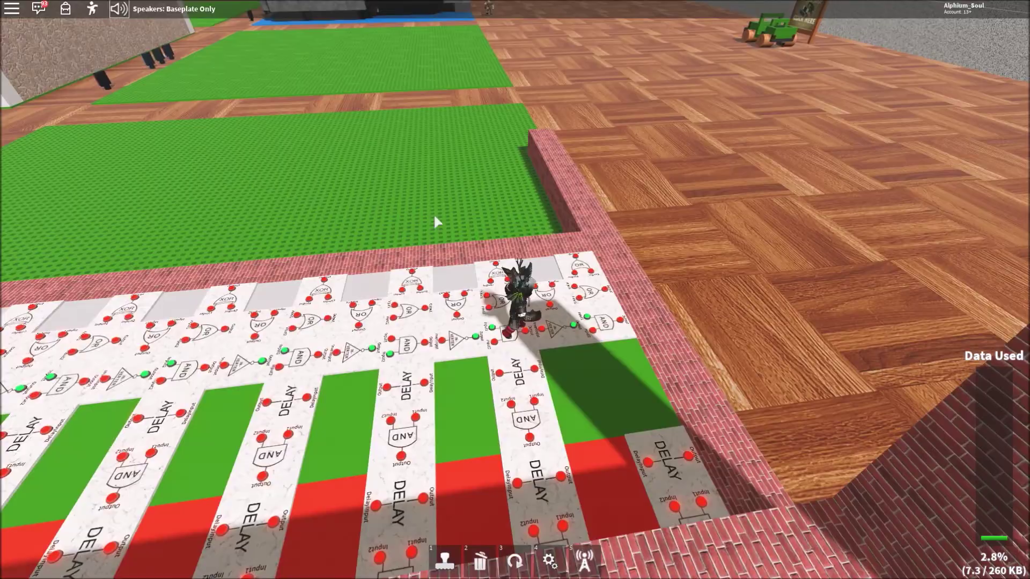
pyautogui.press('Left')
pyautogui.press('s')
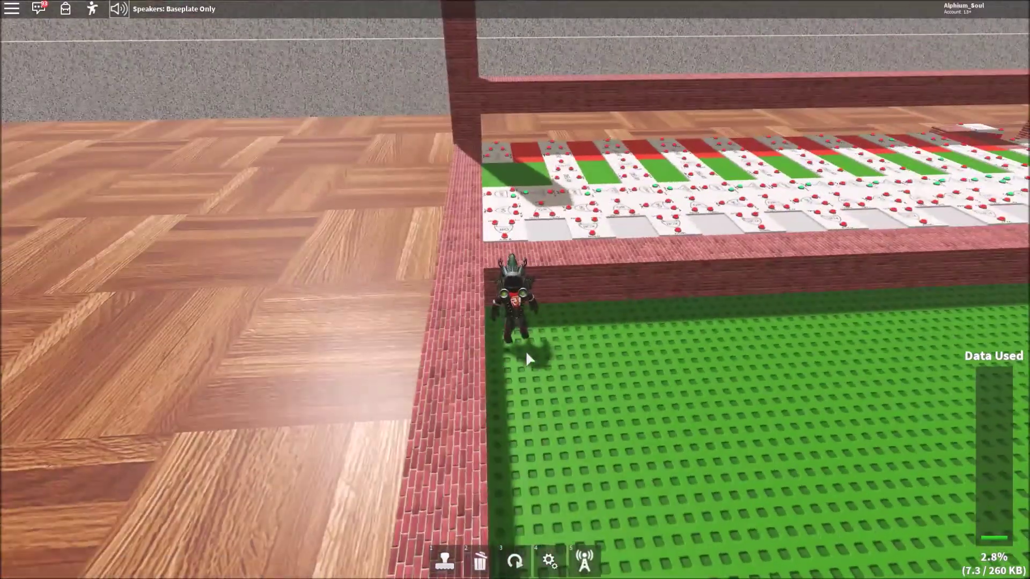
# Step: Equip the Stamper and choose the plain black block from the catalogue
pyautogui.press('1')
pyautogui.press('s')
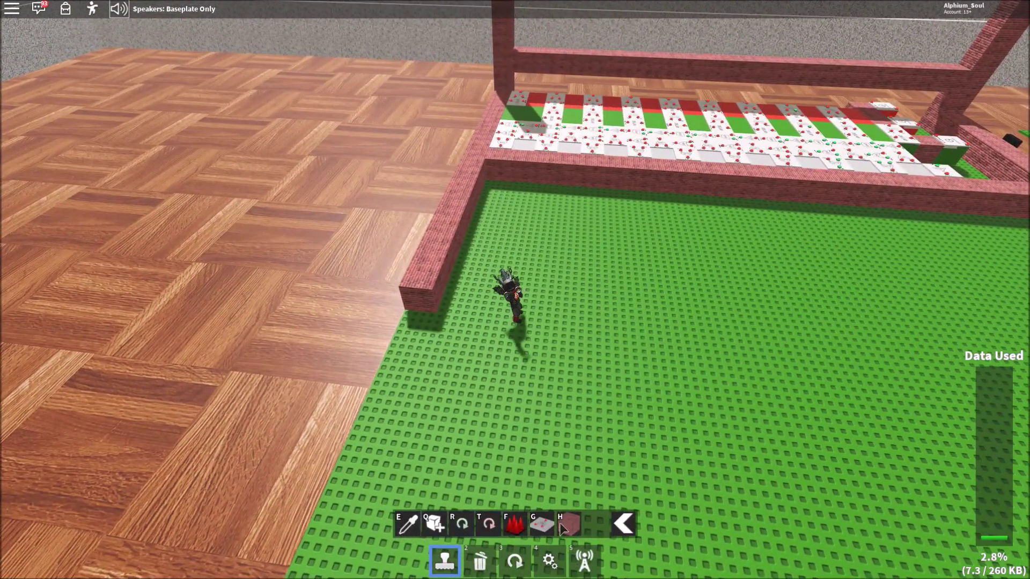
pyautogui.click(563, 526)
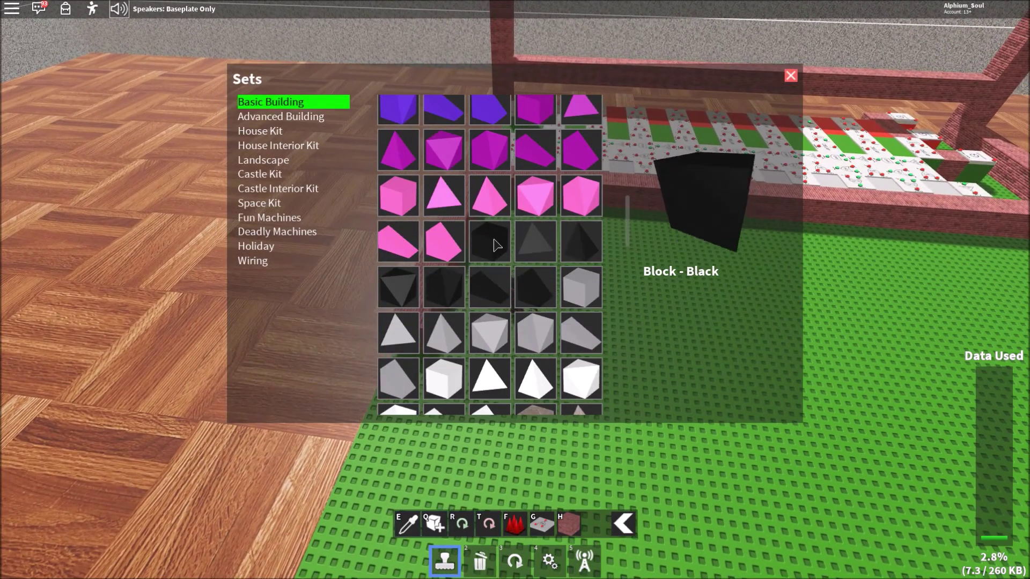
pyautogui.click(493, 245)
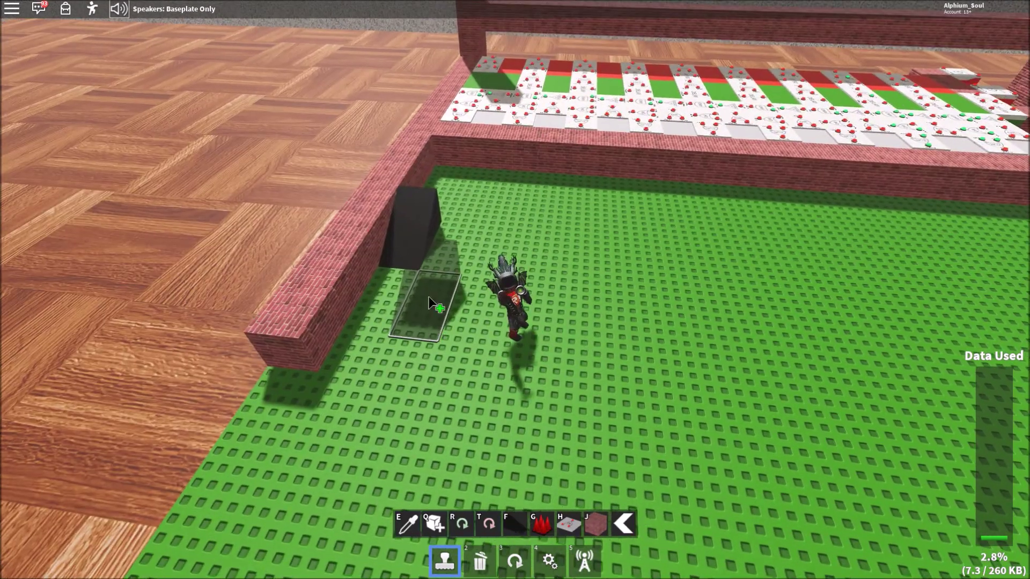
pyautogui.click(563, 525)
pyautogui.click(493, 266)
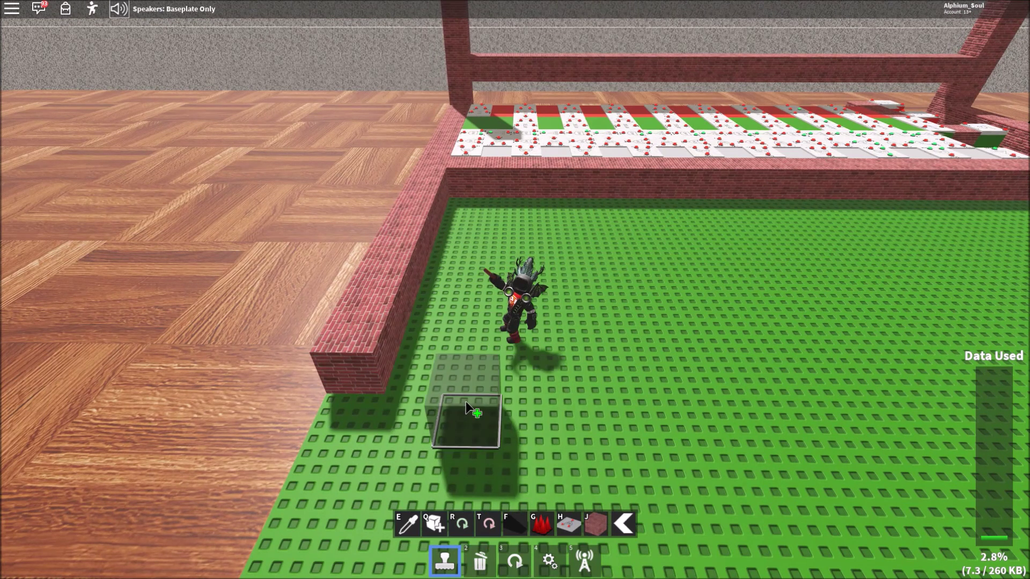
# Step: Lay a long row of black blocks along the brick wall and walk along the bar
pyautogui.press('w')
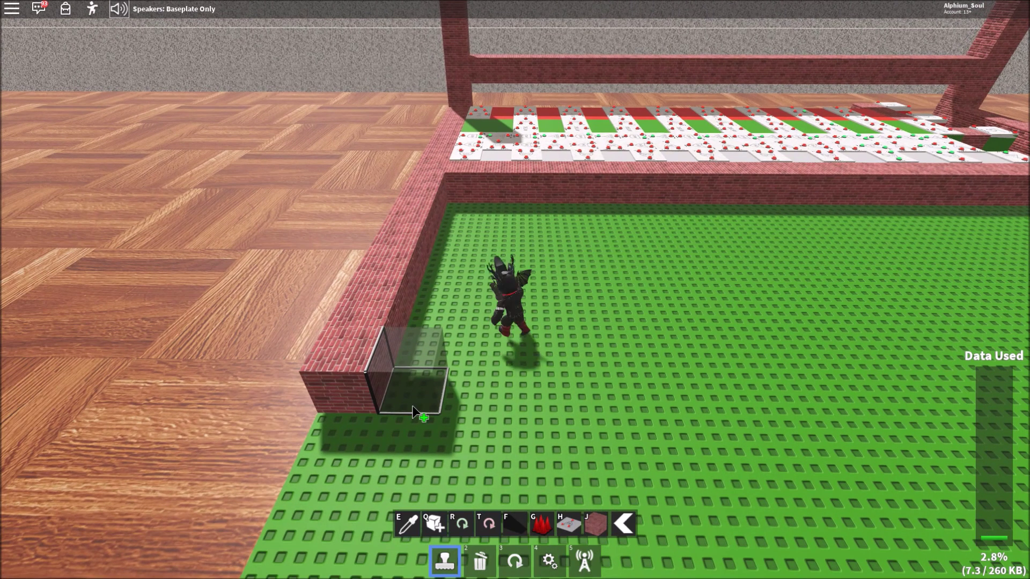
pyautogui.moveTo(412, 406); pyautogui.dragTo(521, 402)
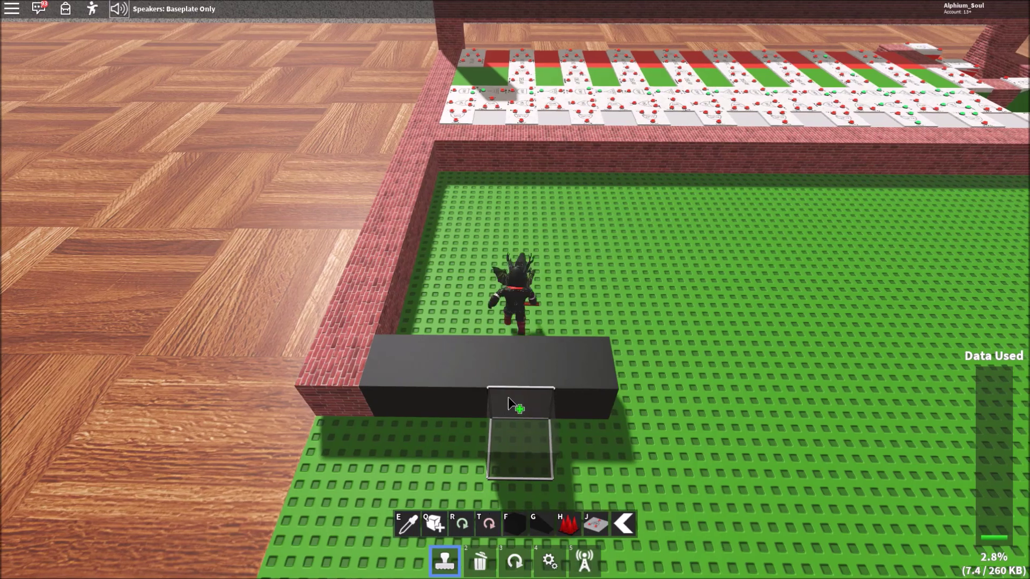
pyautogui.scroll(3, 520, 407)
pyautogui.scroll(-3, 516, 414)
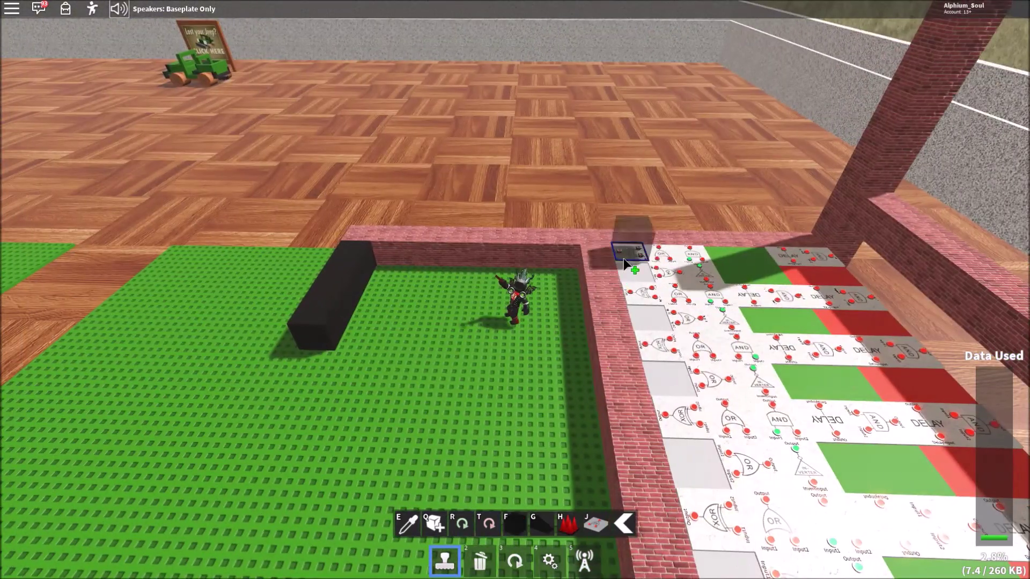
pyautogui.scroll(-3, 632, 312)
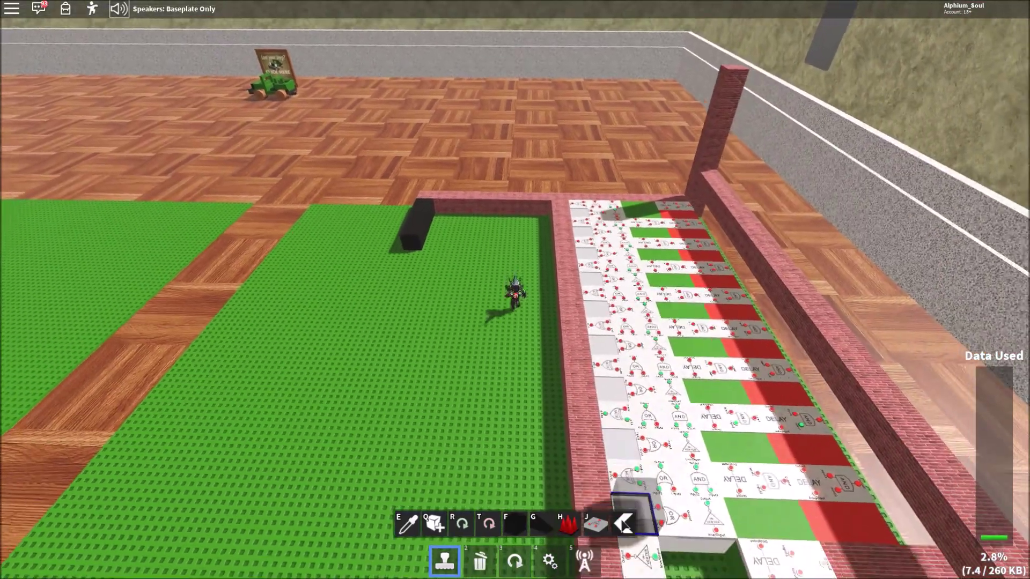
pyautogui.scroll(3, 633, 459)
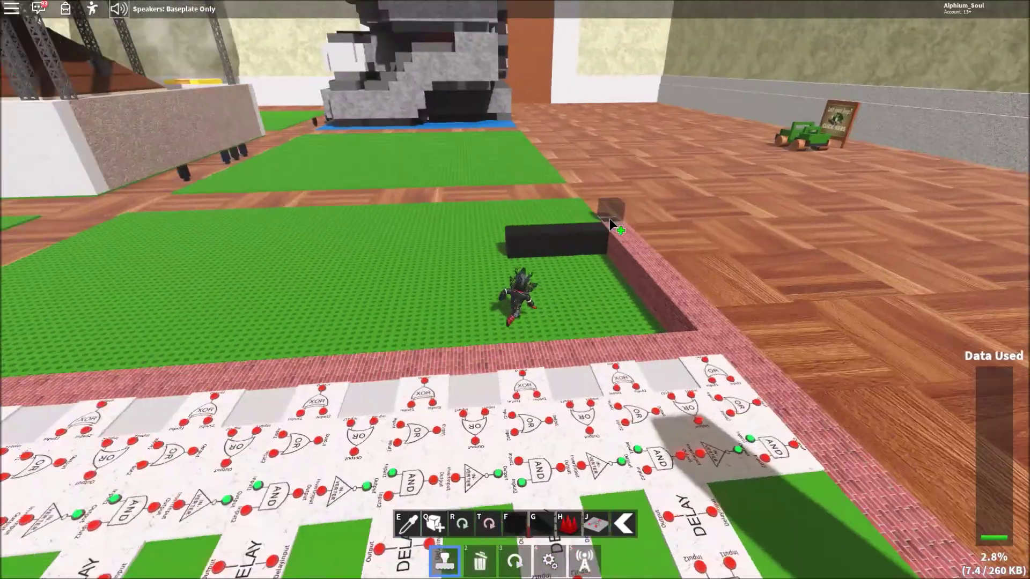
pyautogui.press('w')
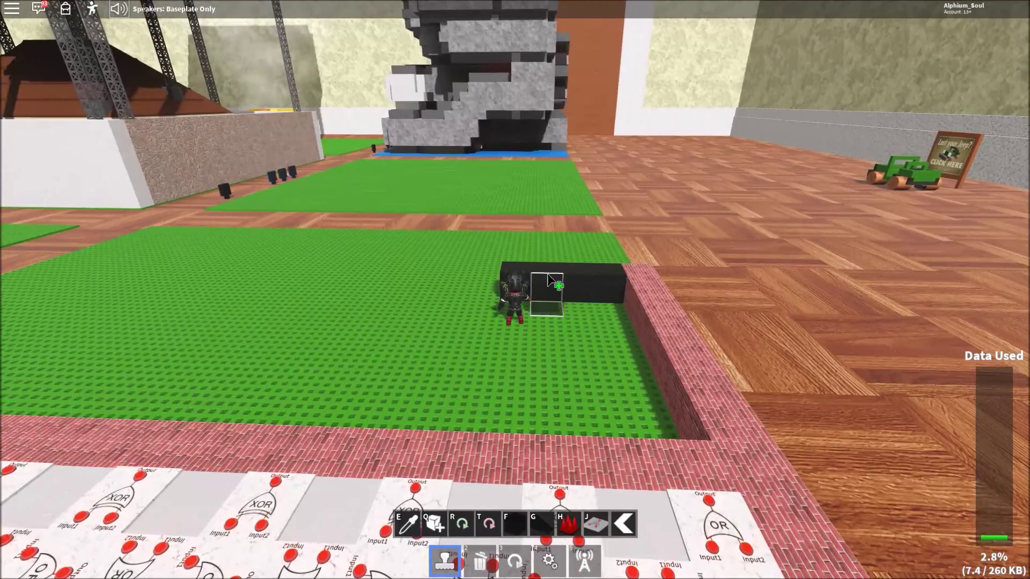
pyautogui.press('Left')
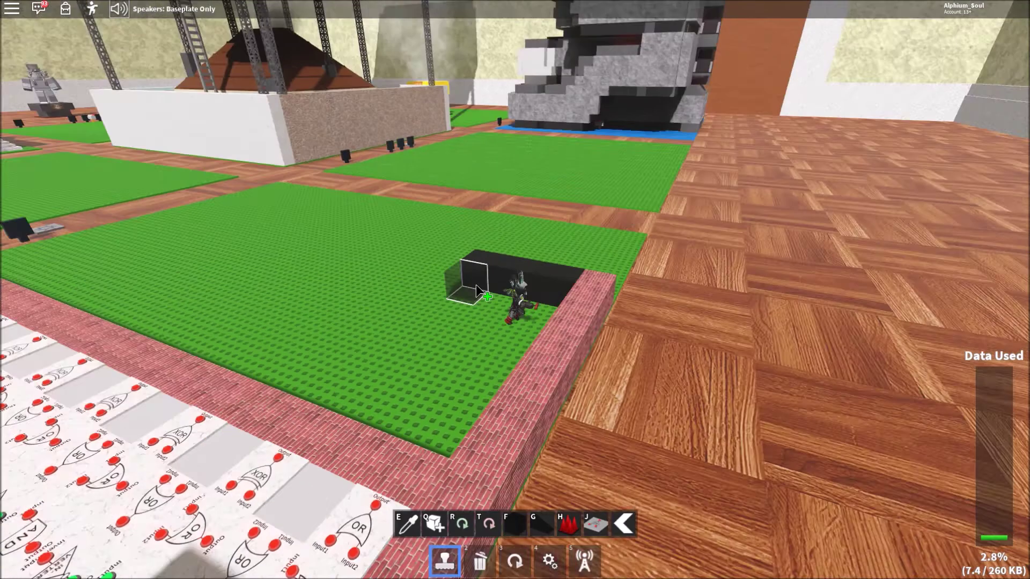
pyautogui.press('Left')
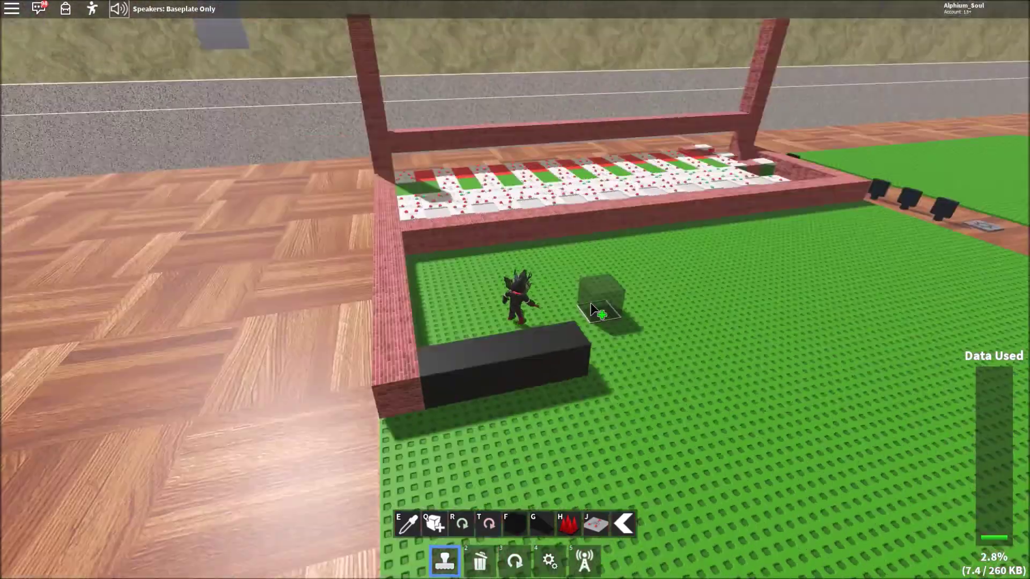
pyautogui.press('a')
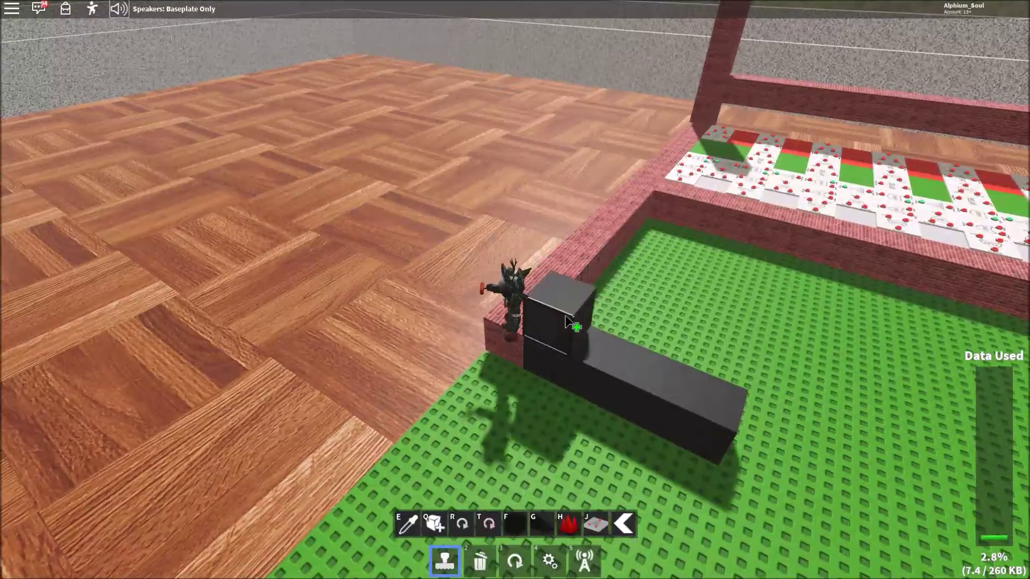
pyautogui.press('Left')
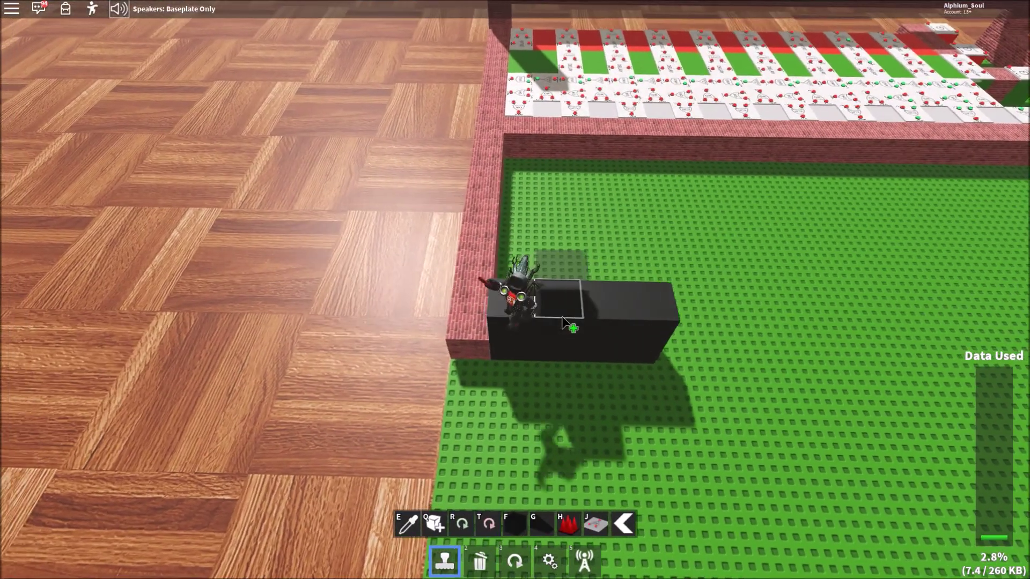
pyautogui.press('d')
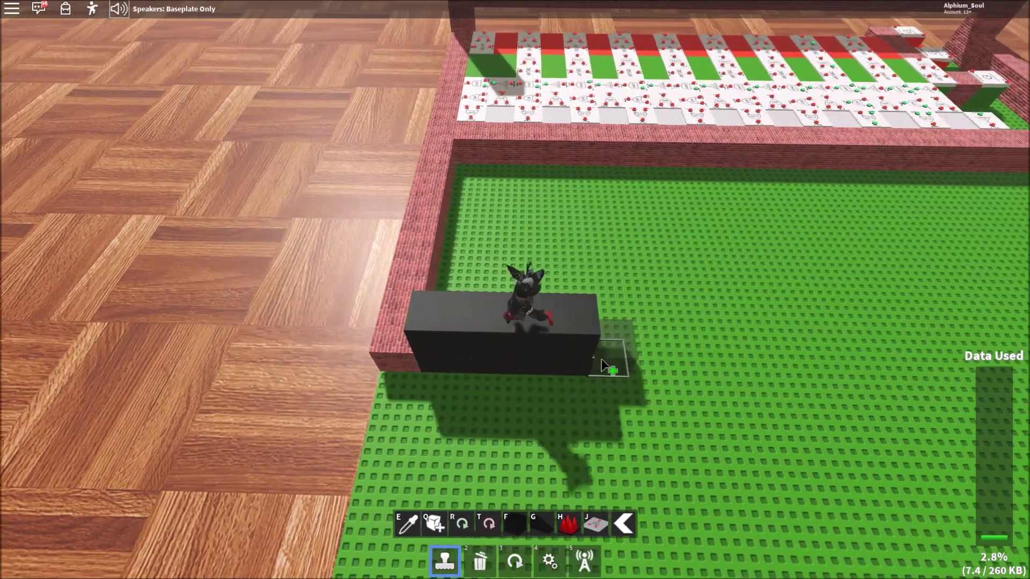
pyautogui.scroll(-5, 604, 372)
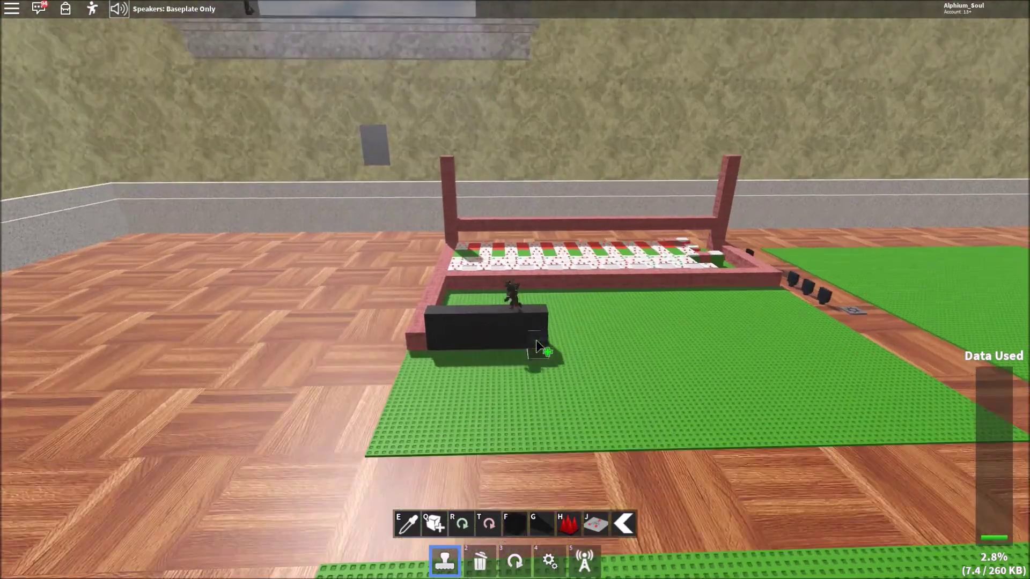
pyautogui.scroll(3, 536, 339)
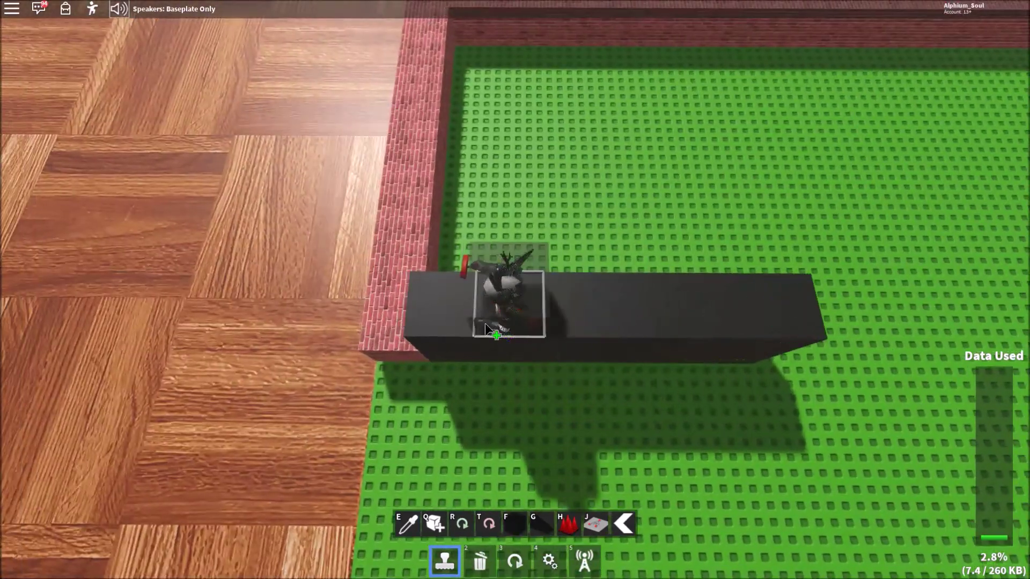
pyautogui.scroll(-3, 485, 323)
# Step: Delete a stray block, then stack more black blocks onto the bar to heighten it
pyautogui.press('2')
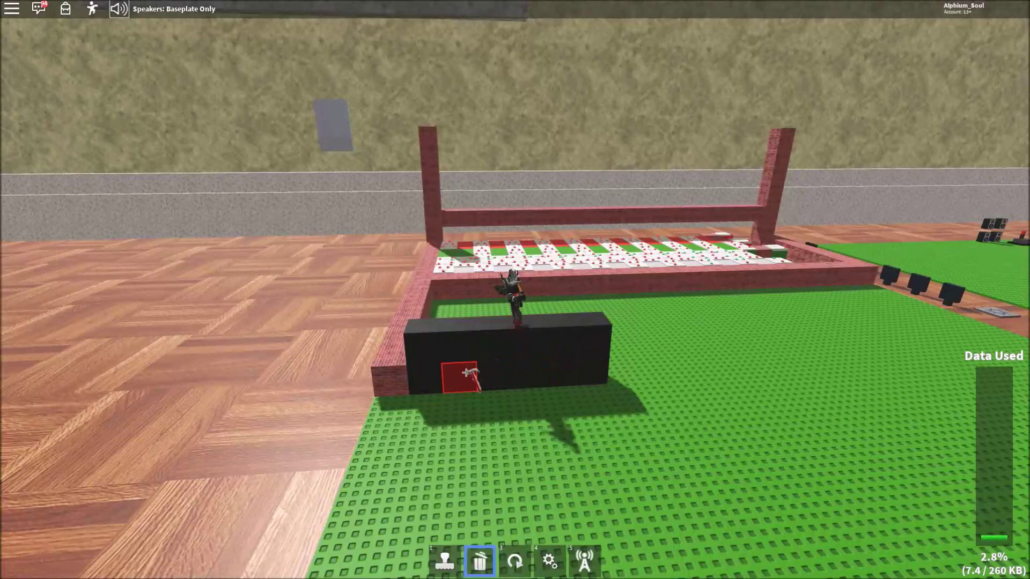
pyautogui.press('1')
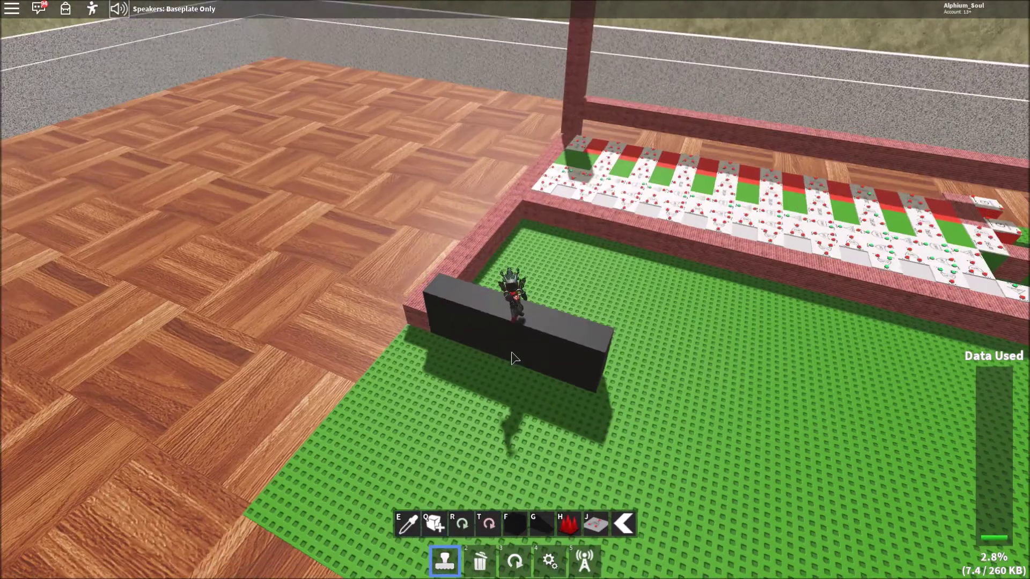
pyautogui.scroll(4, 516, 354)
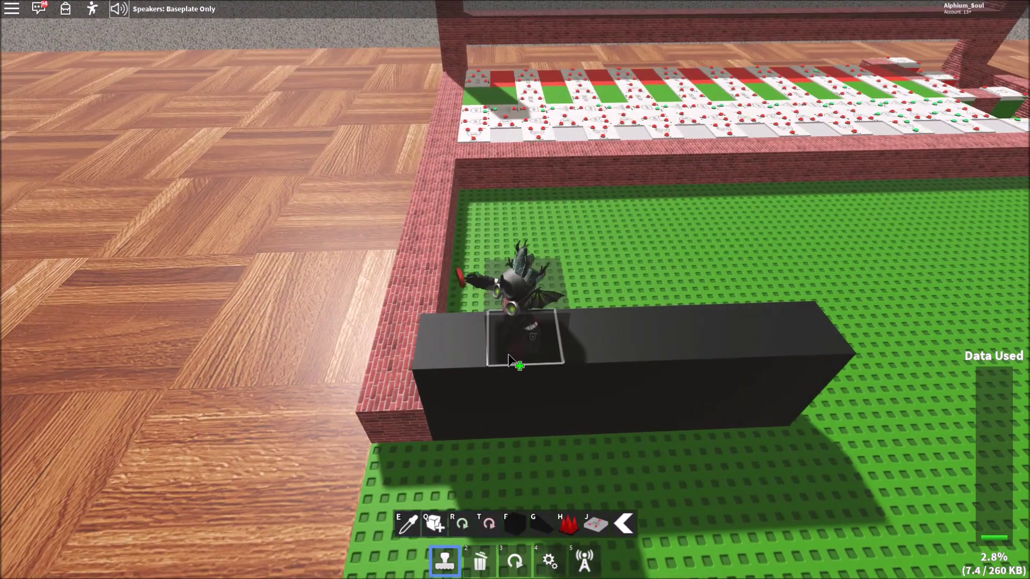
pyautogui.click(509, 358)
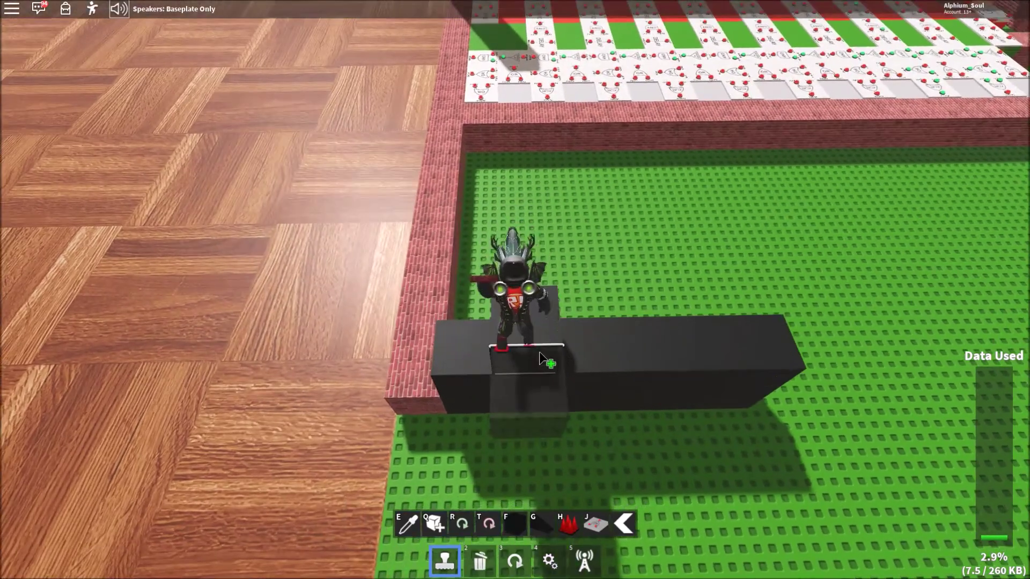
pyautogui.press('space')
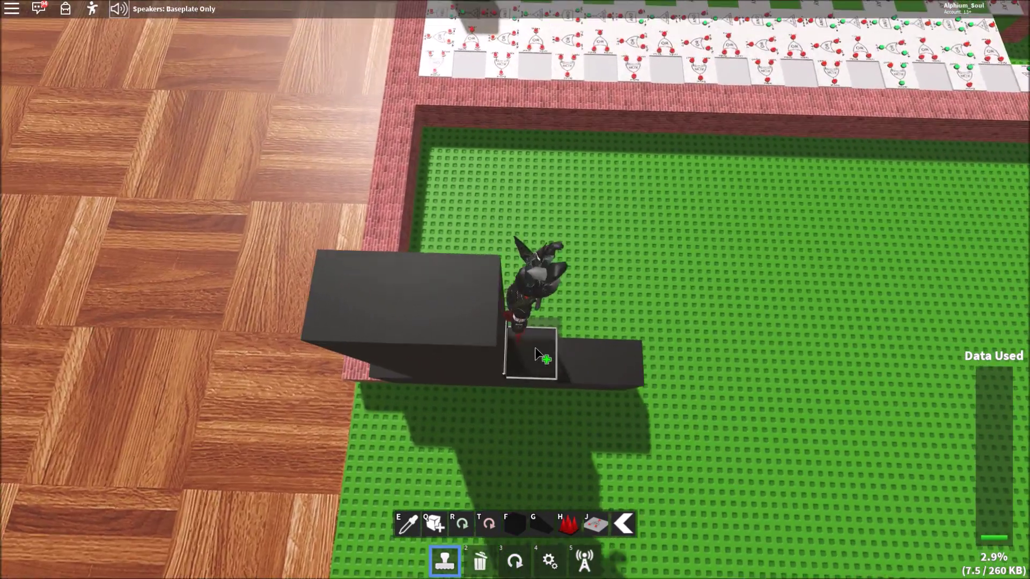
pyautogui.scroll(5, 544, 377)
pyautogui.scroll(-5, 543, 375)
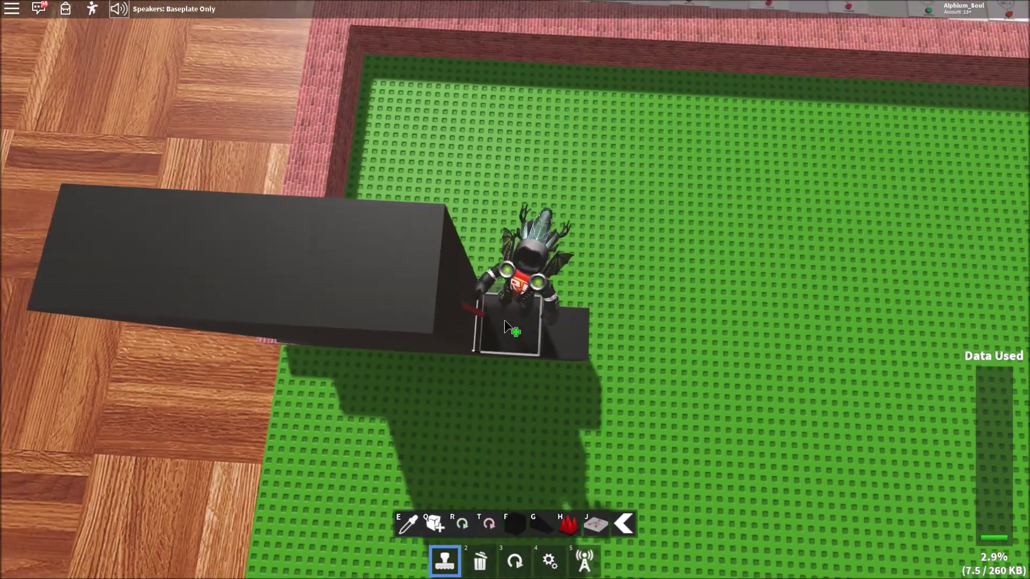
pyautogui.click(504, 319)
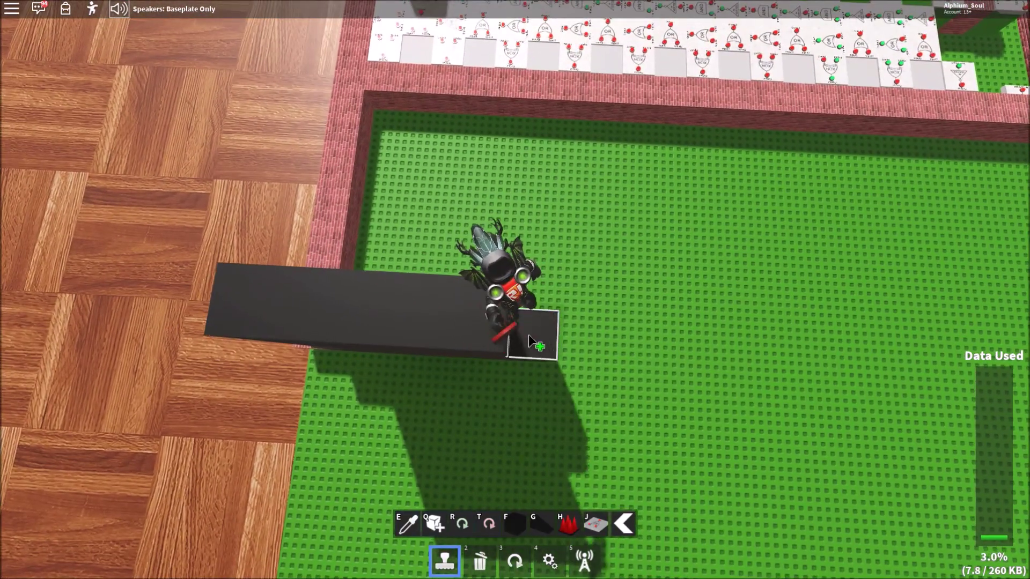
pyautogui.press('a')
pyautogui.moveTo(462, 343); pyautogui.dragTo(445, 340)
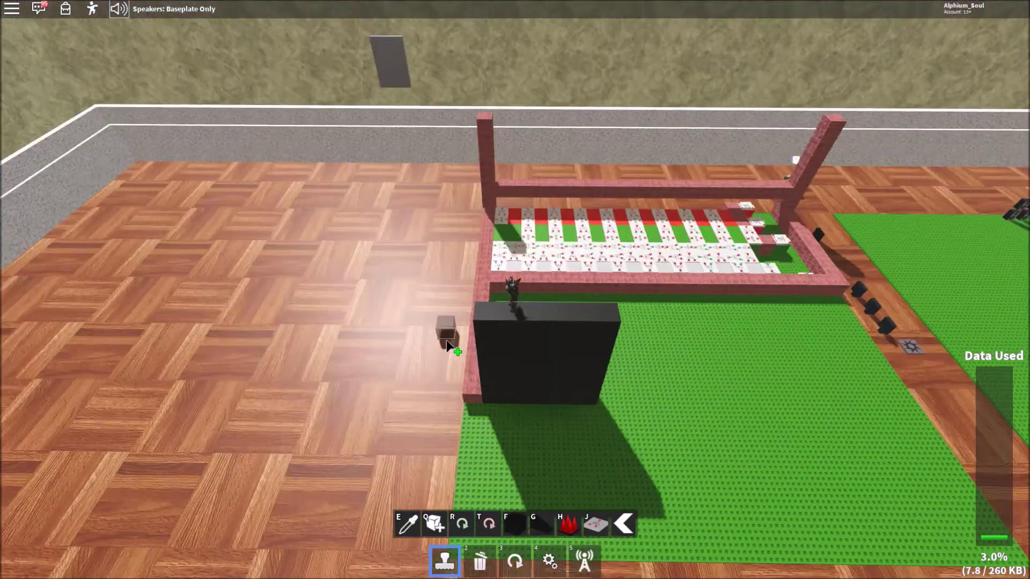
pyautogui.scroll(3, 447, 340)
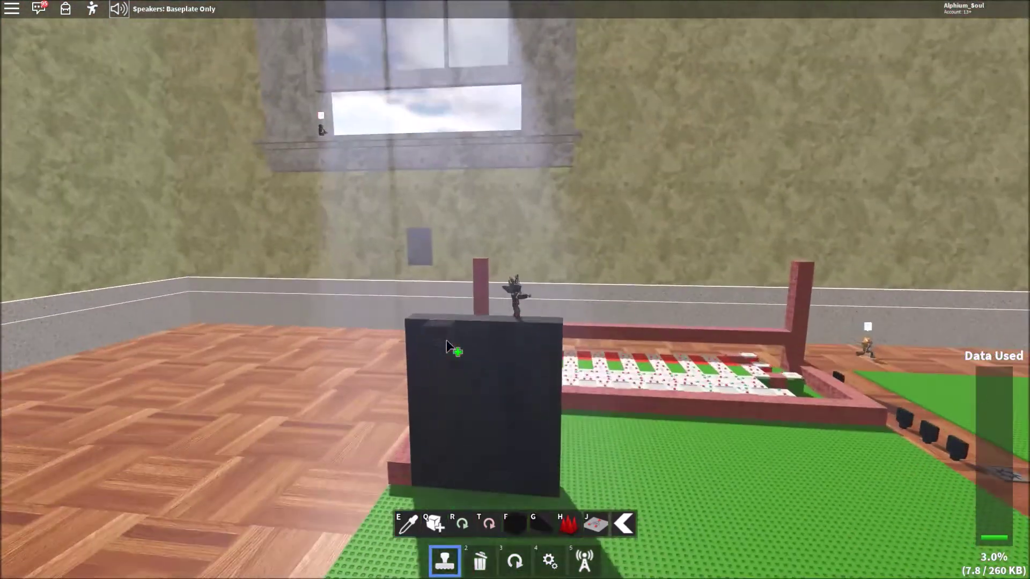
# Step: Place a Flame Thrower from the Wiring set on the black wall
pyautogui.press('q')
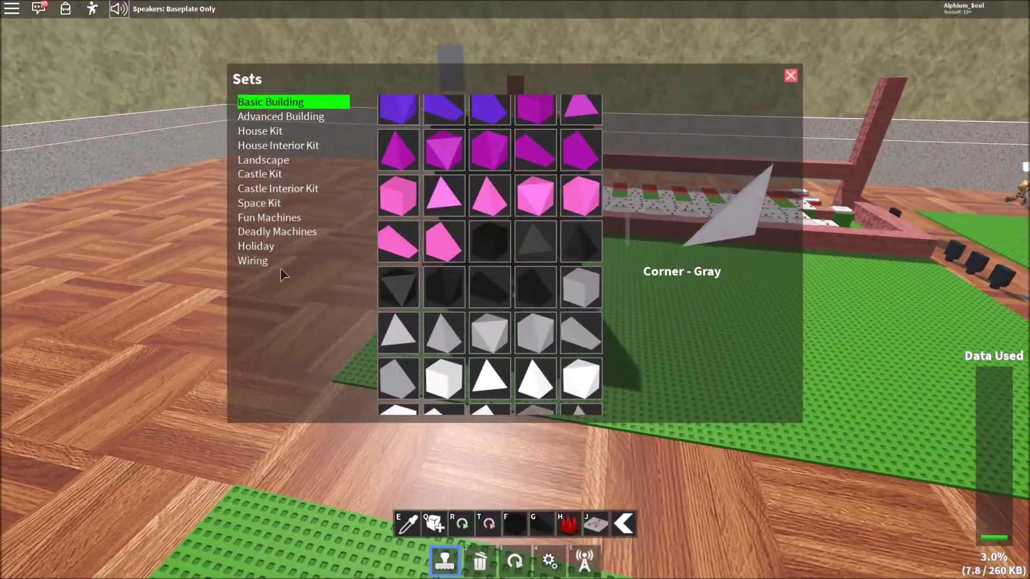
pyautogui.click(265, 260)
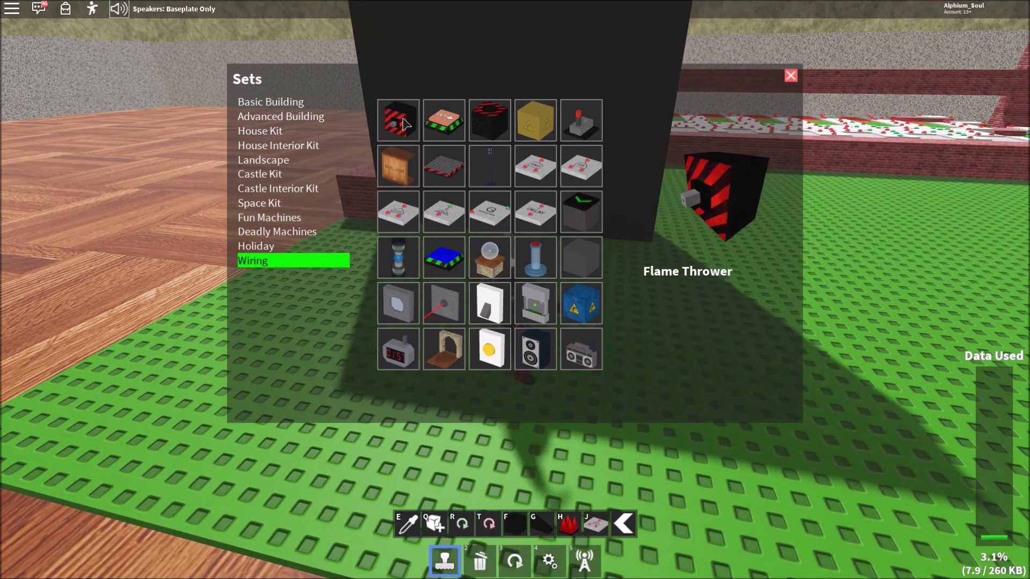
pyautogui.click(407, 135)
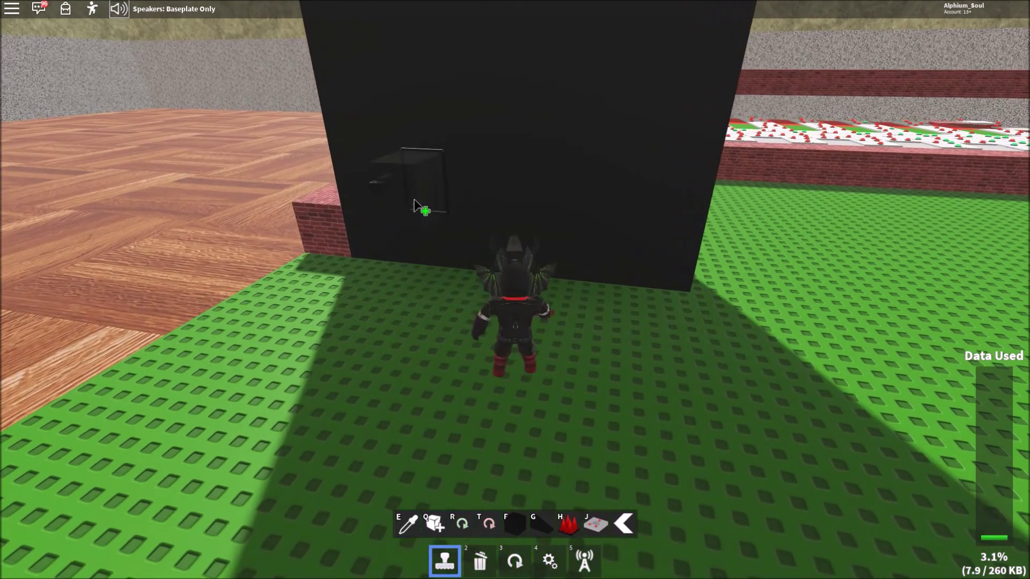
pyautogui.click(414, 205)
# Step: Wire the lever's output to the flame thrower and watch it fire
pyautogui.press('5')
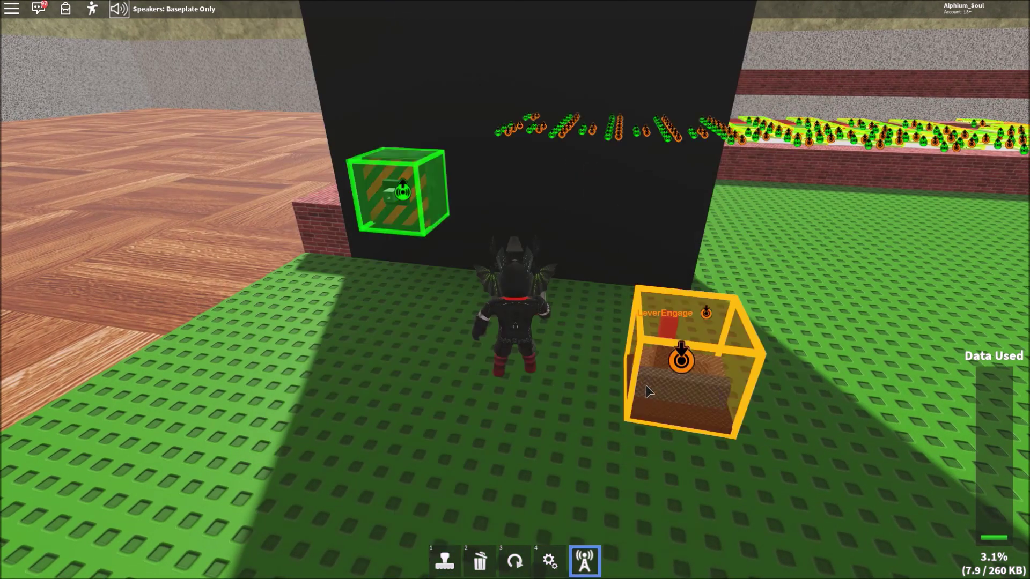
pyautogui.click(674, 326)
pyautogui.click(402, 192)
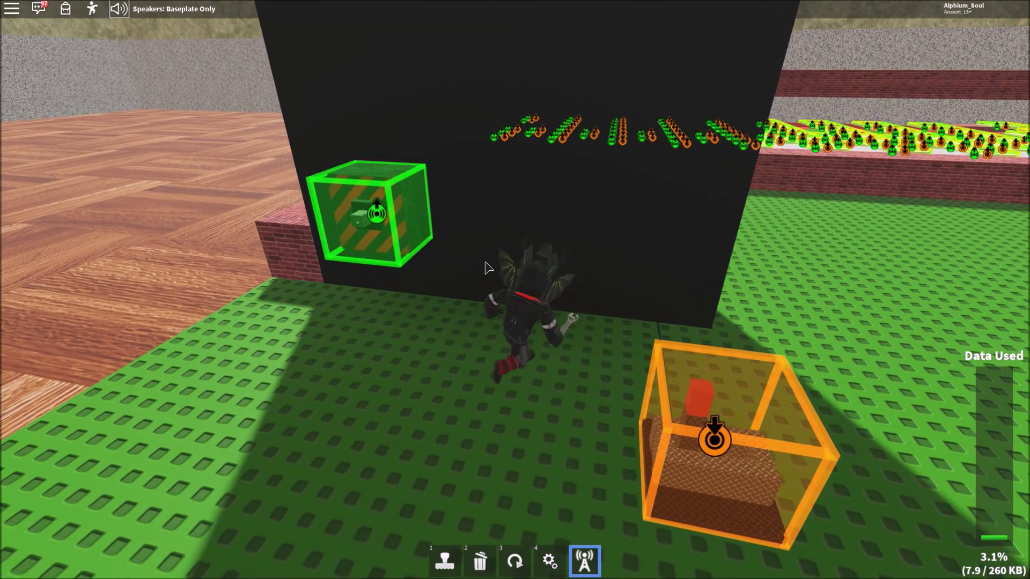
pyautogui.press('5')
pyautogui.press('Left')
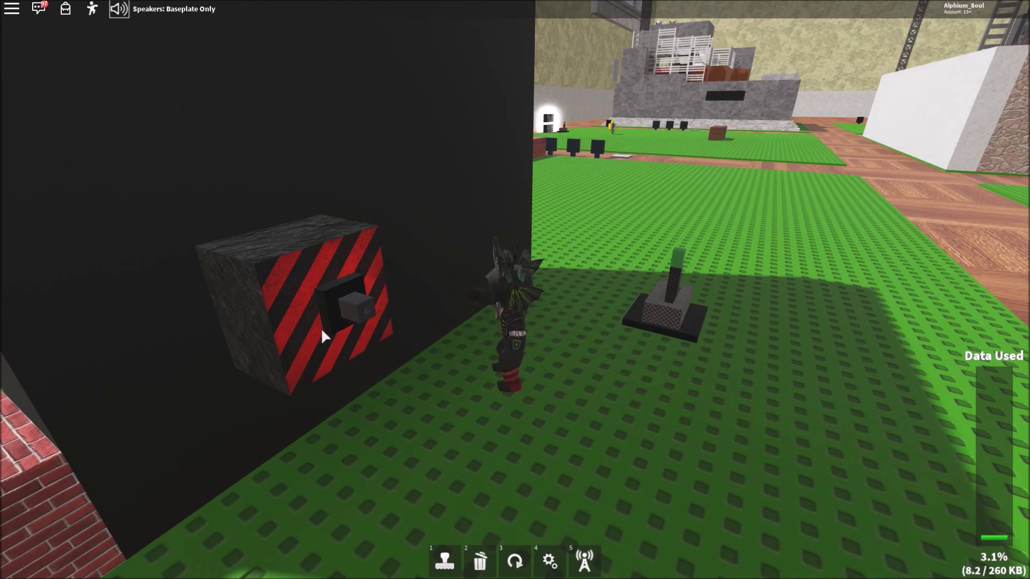
# Step: Delete the flame thrower and place an Incinerator on the black wall
pyautogui.press('Left')
pyautogui.press('2')
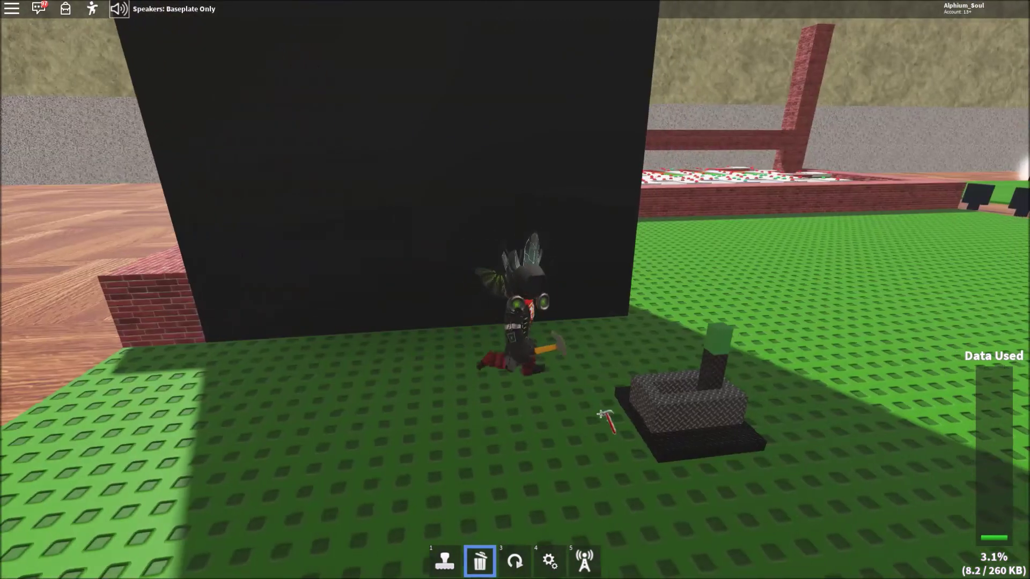
pyautogui.press('1')
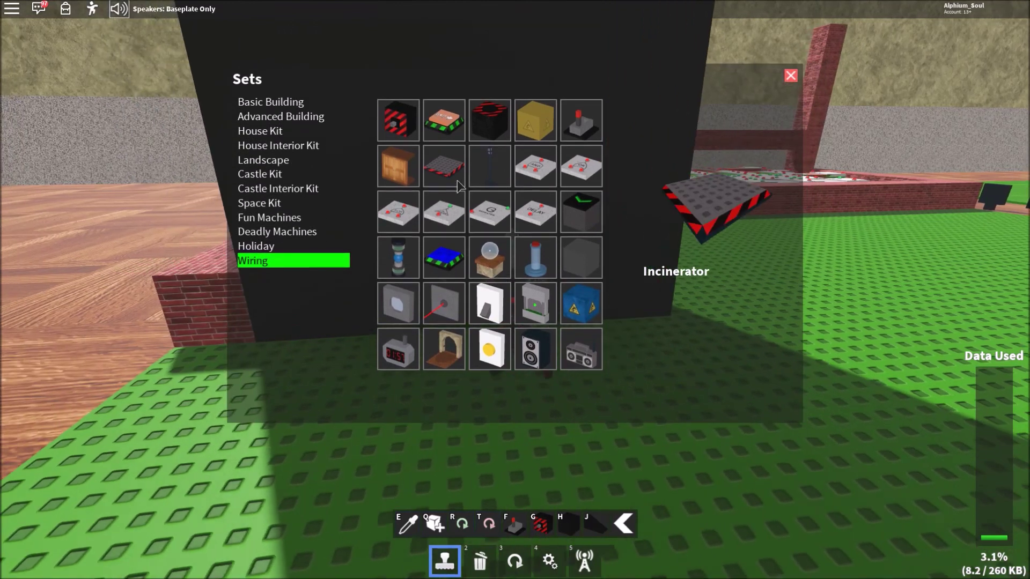
pyautogui.click(427, 173)
pyautogui.click(402, 169)
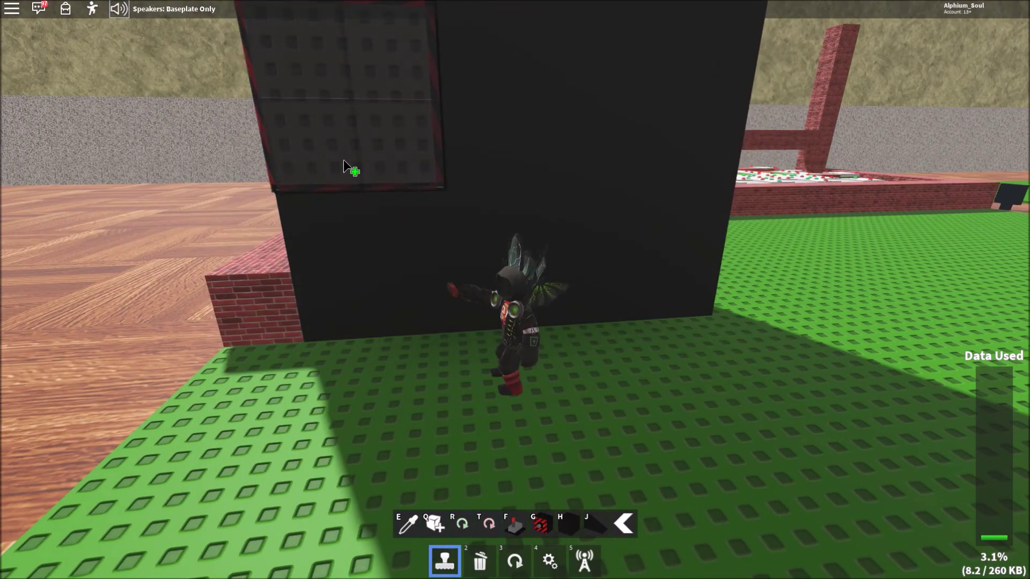
pyautogui.press('q')
pyautogui.press('q')
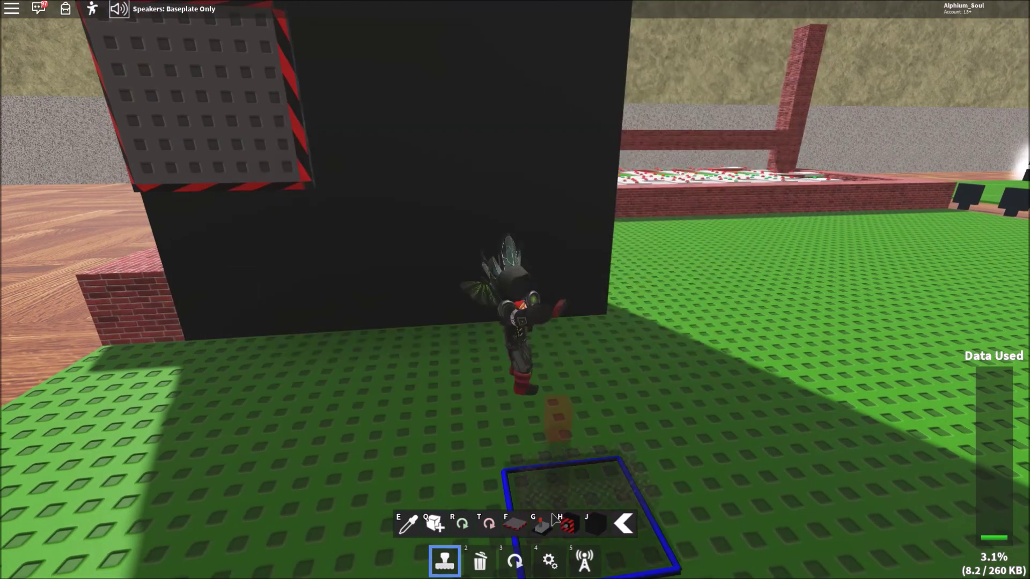
# Step: Wire the lever's LeverEngage signal to the incinerator's Input
pyautogui.press('5')
pyautogui.click(569, 361)
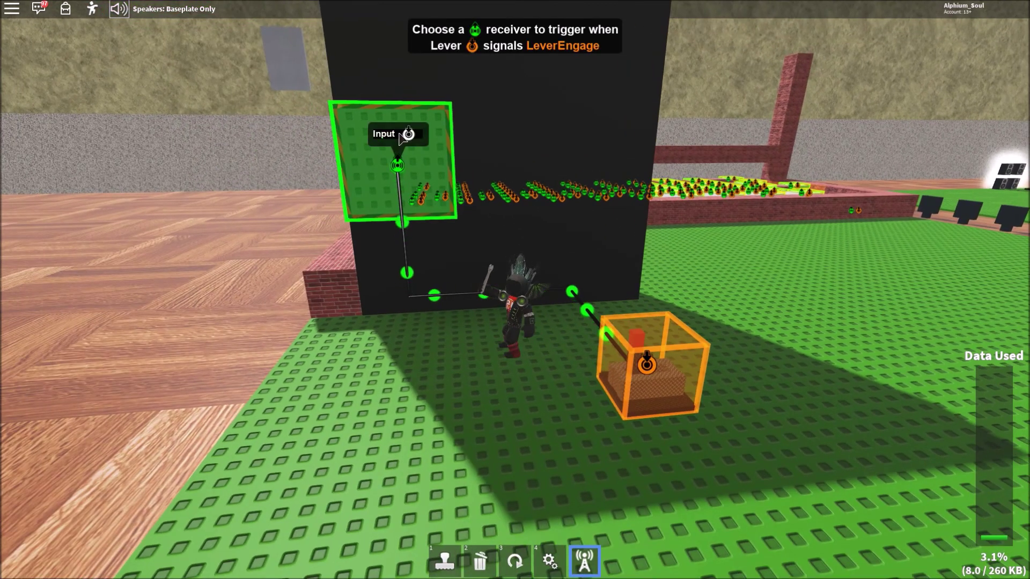
pyautogui.click(400, 136)
pyautogui.press('5')
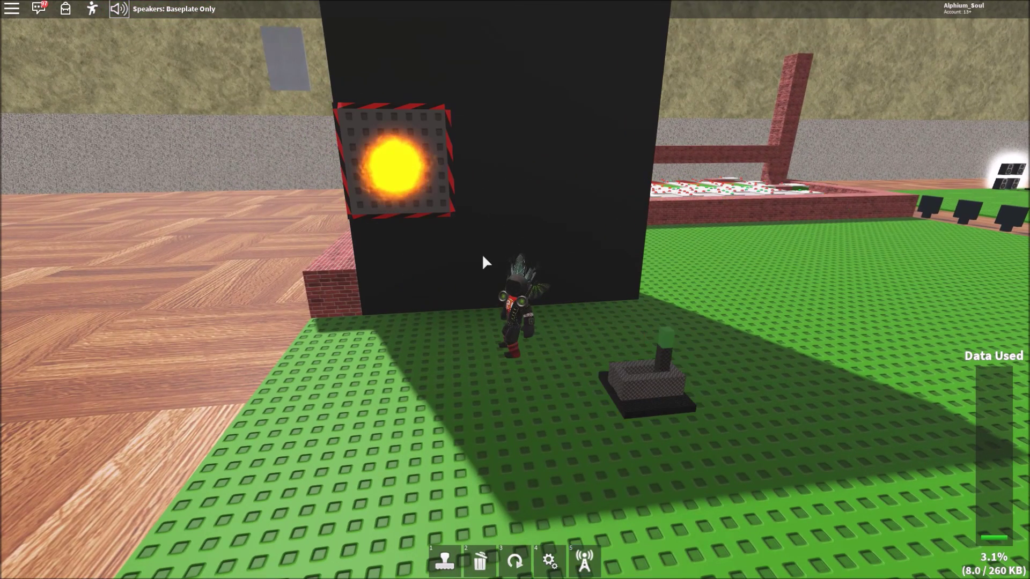
# Step: Flip the lever to test the incinerator and check its speed setting of 0.5
pyautogui.press('.')
pyautogui.press('.')
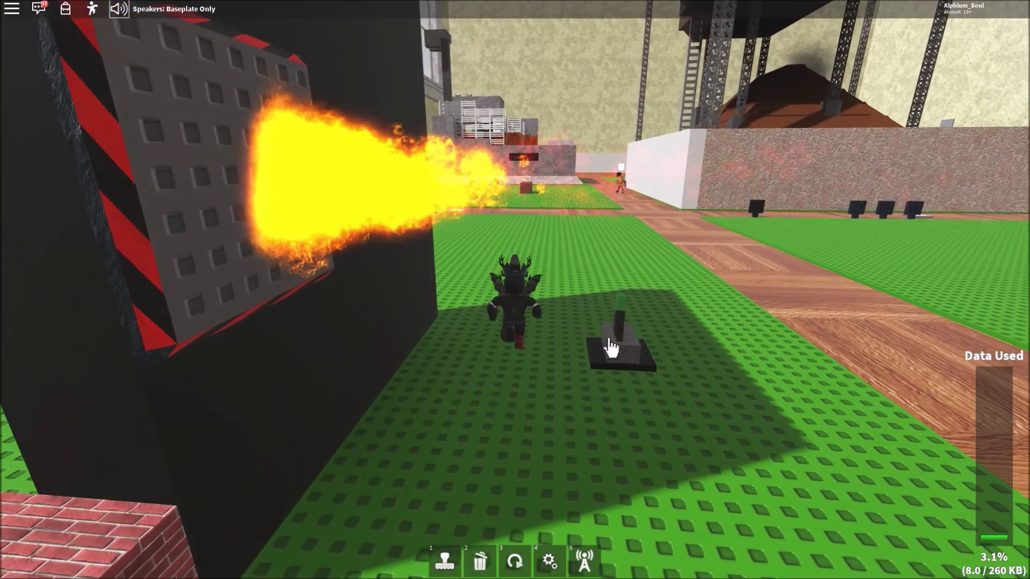
pyautogui.click(610, 348)
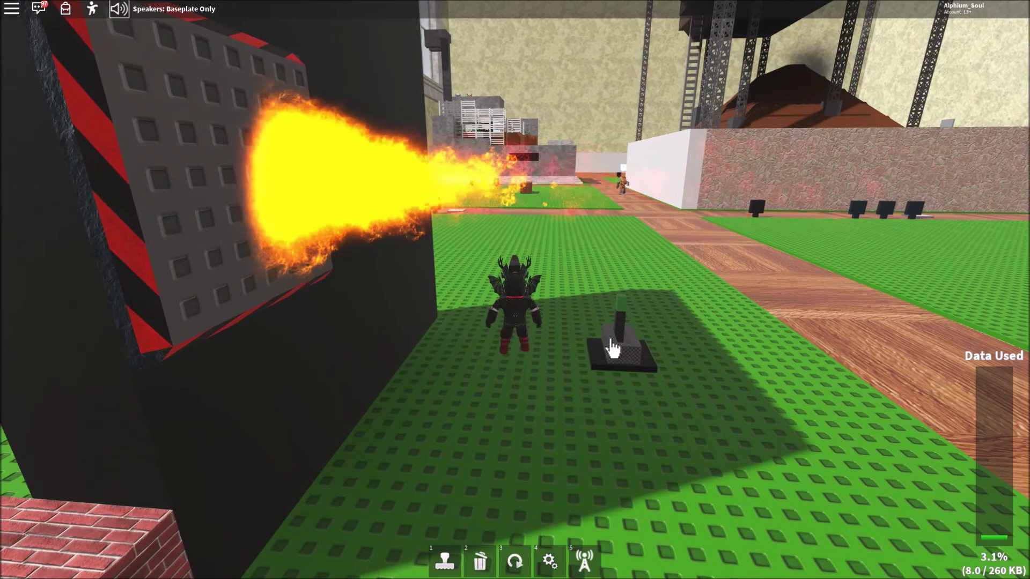
pyautogui.press('4')
pyautogui.click(273, 218)
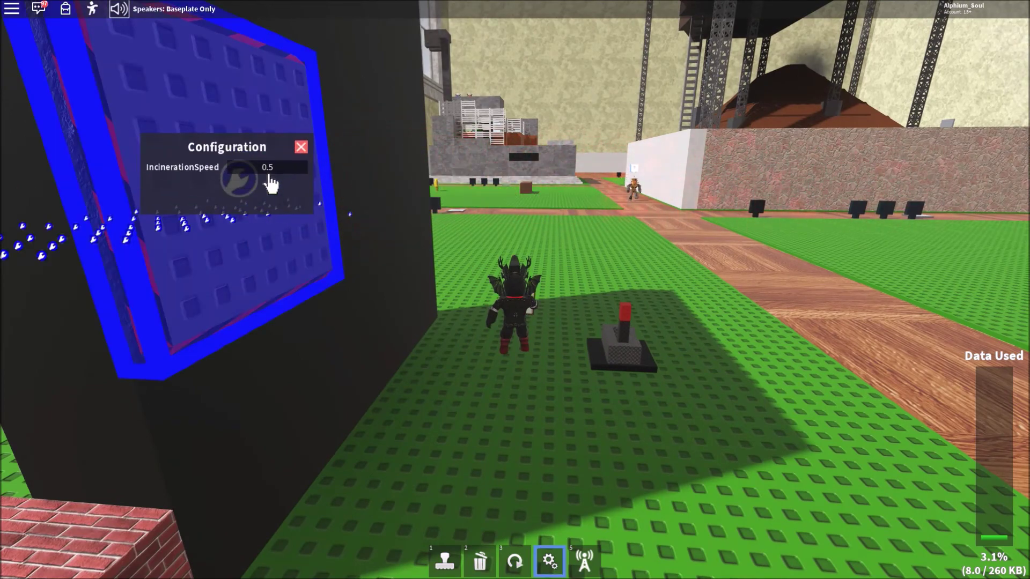
pyautogui.press('4')
pyautogui.press(',')
pyautogui.press(',')
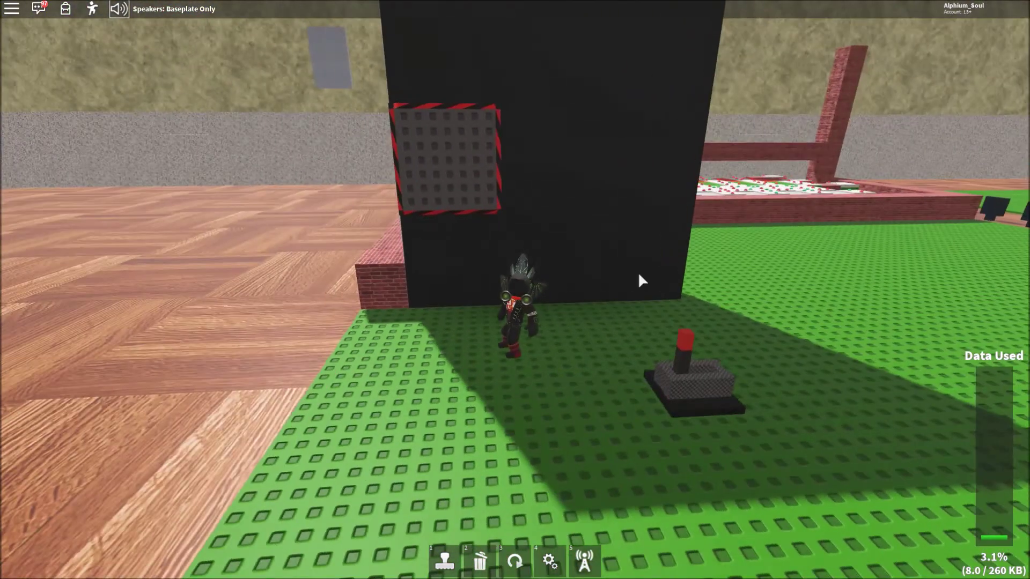
pyautogui.scroll(-4, 391, 195)
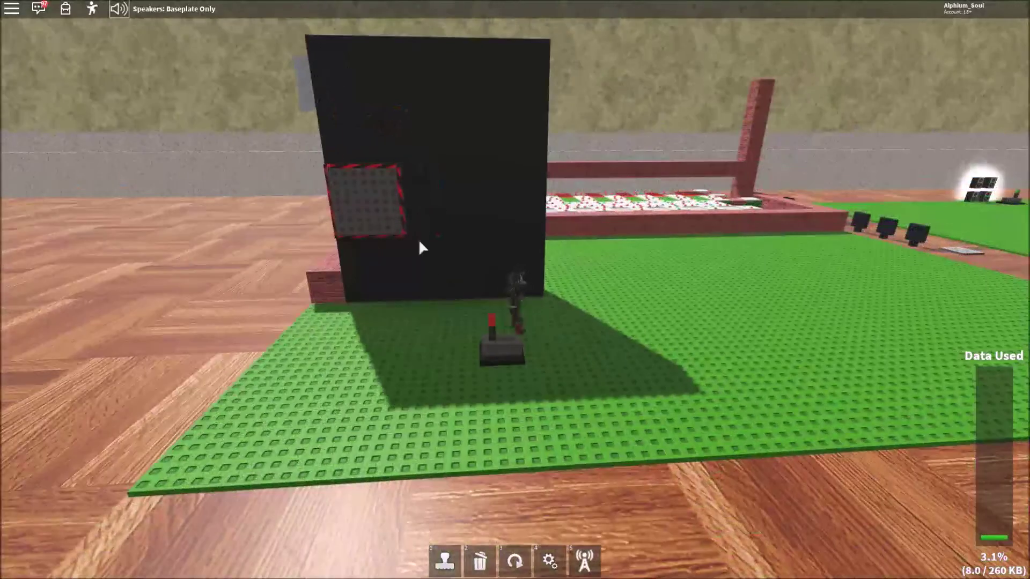
# Step: Place a blue fan block on the black wall and wire it to the lever
pyautogui.press('2')
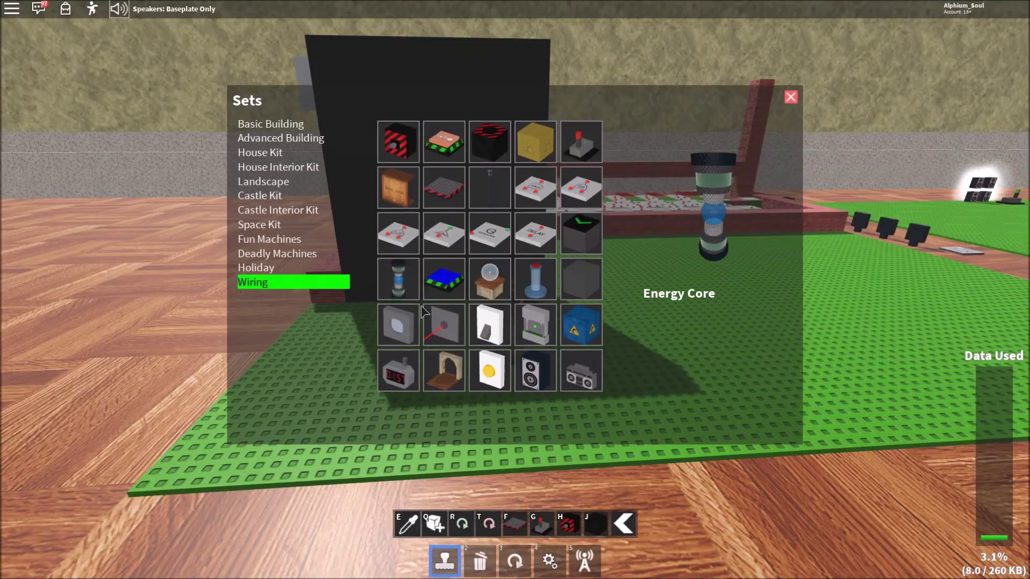
pyautogui.click(387, 278)
pyautogui.scroll(3, 419, 265)
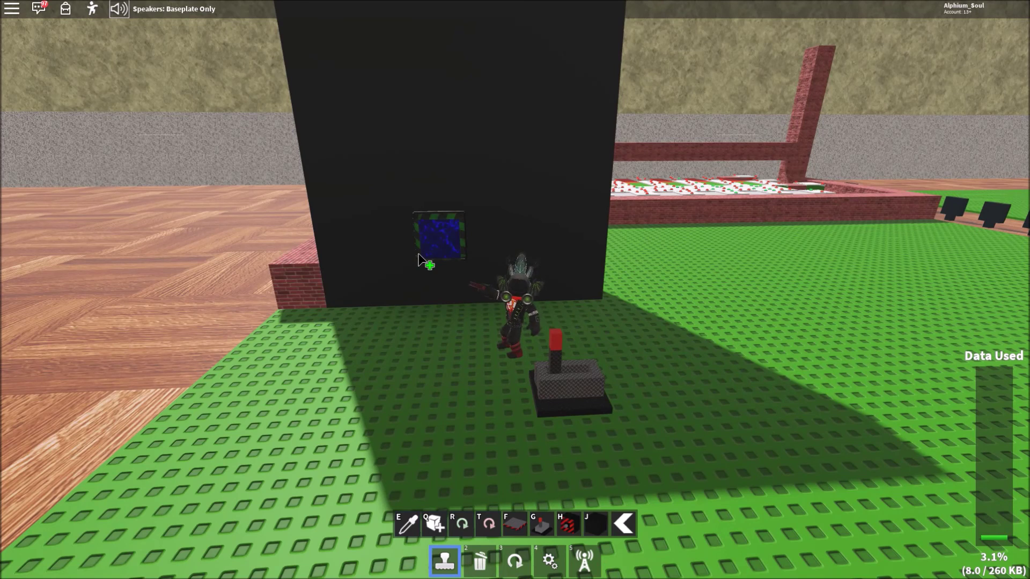
pyautogui.click(450, 235)
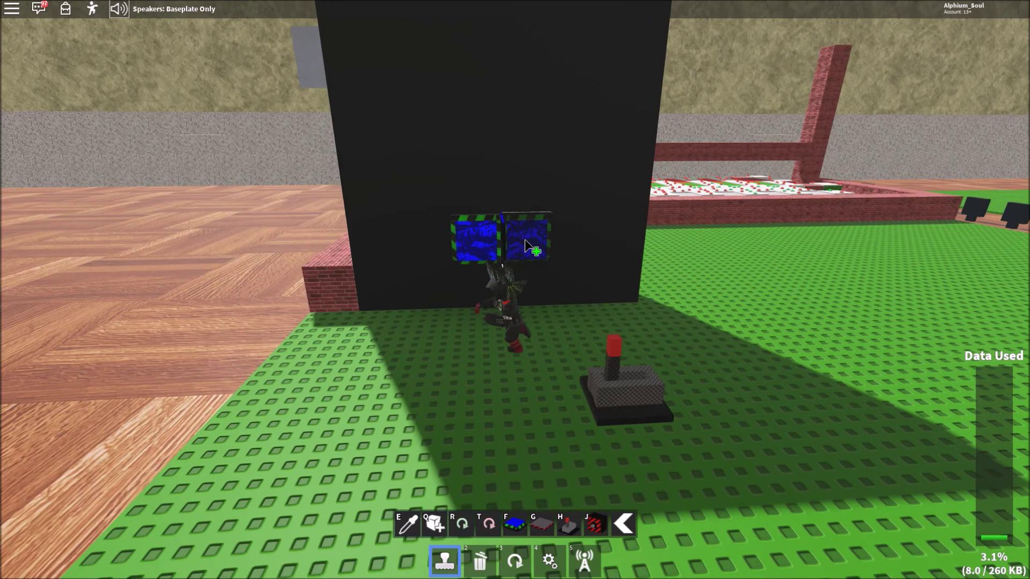
pyautogui.press('5')
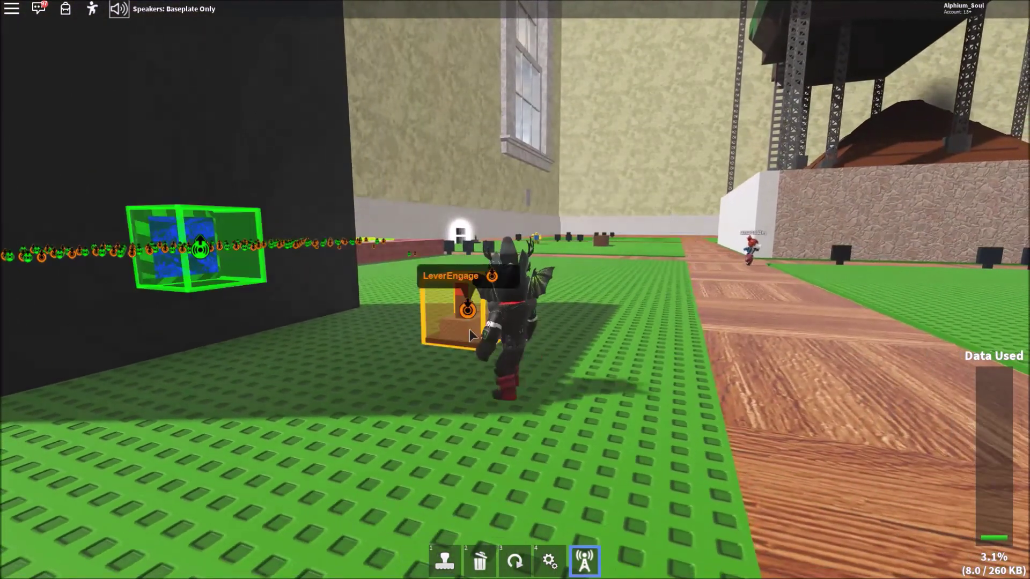
pyautogui.click(184, 212)
pyautogui.press('5')
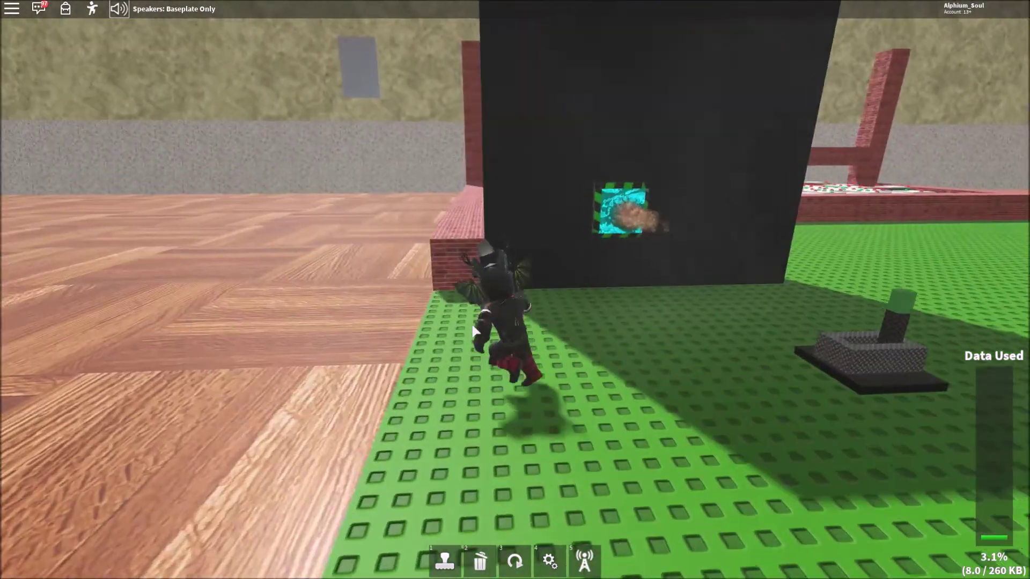
# Step: Check the fan block's settings (speed 10), then circle the wall to watch it
pyautogui.press('4')
pyautogui.click(676, 233)
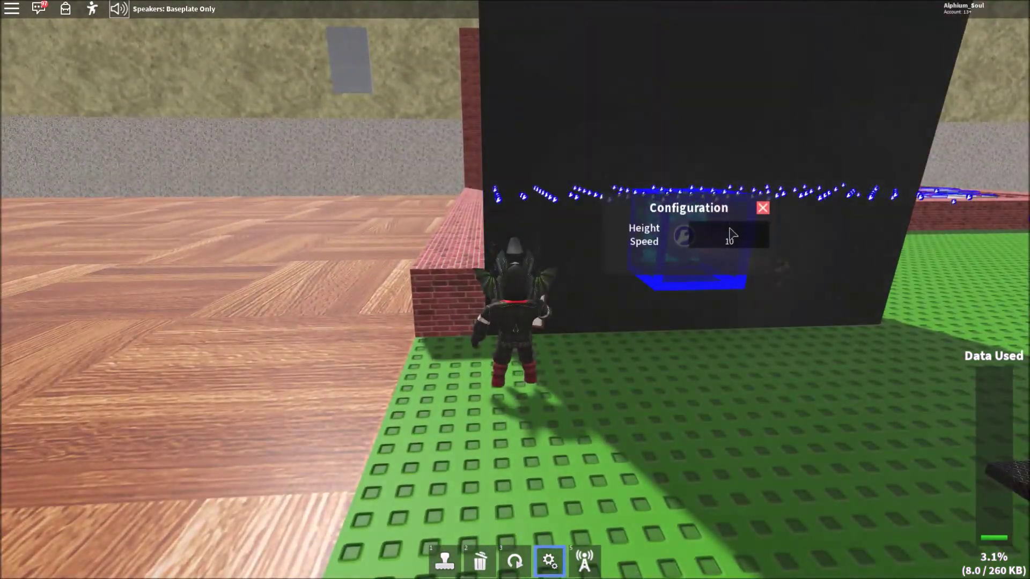
pyautogui.press('4')
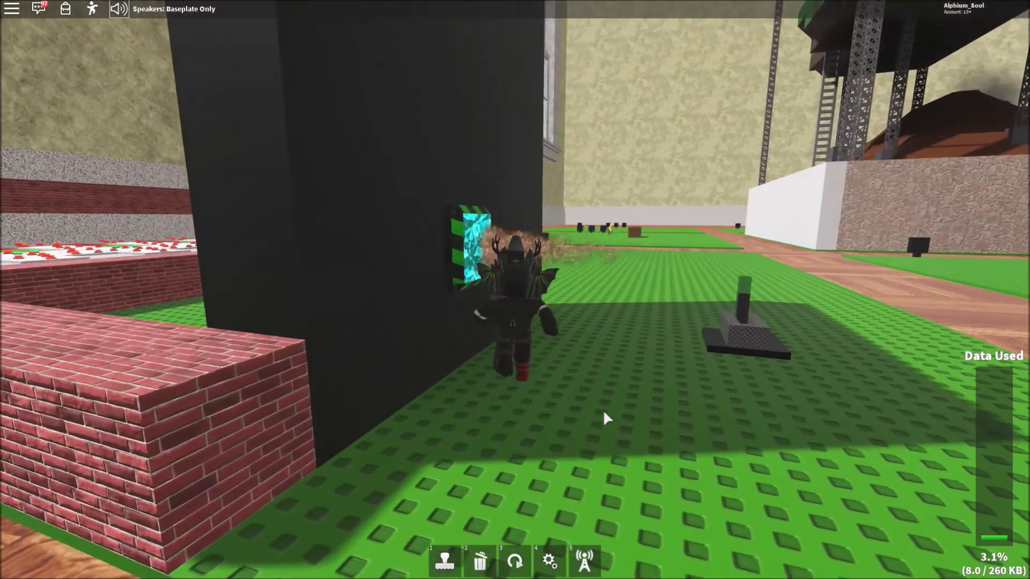
pyautogui.press('s')
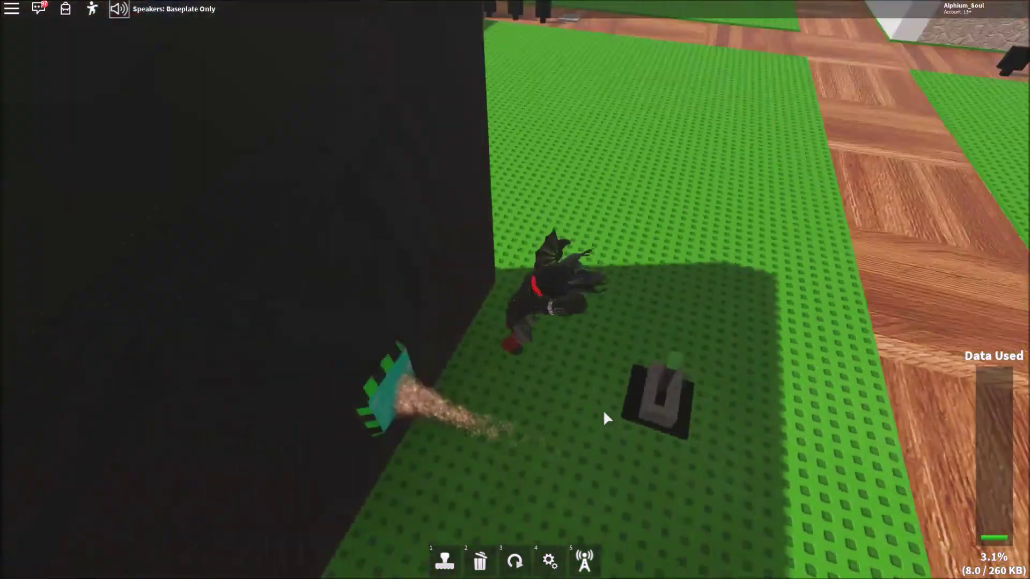
pyautogui.press('w')
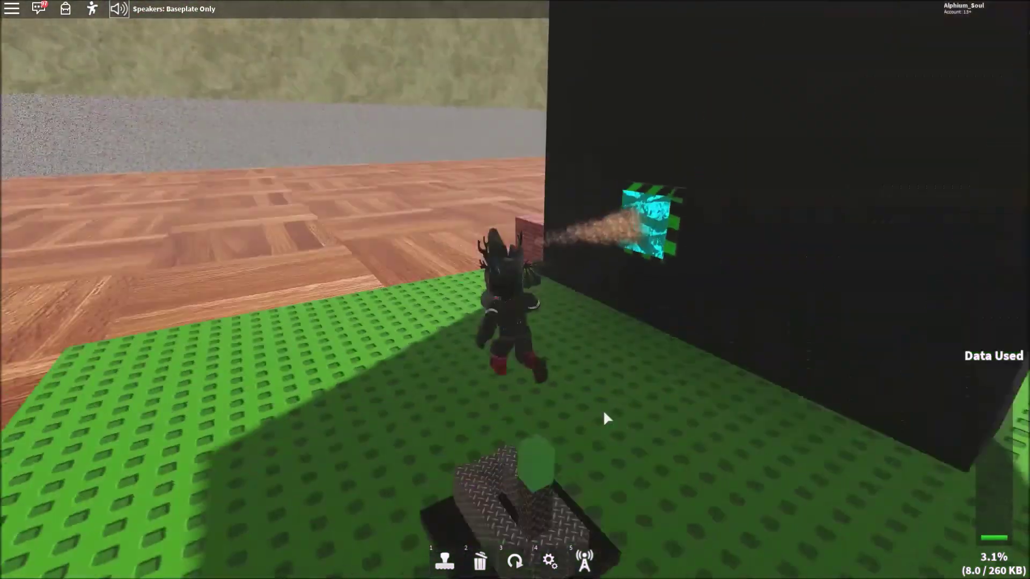
pyautogui.press('d')
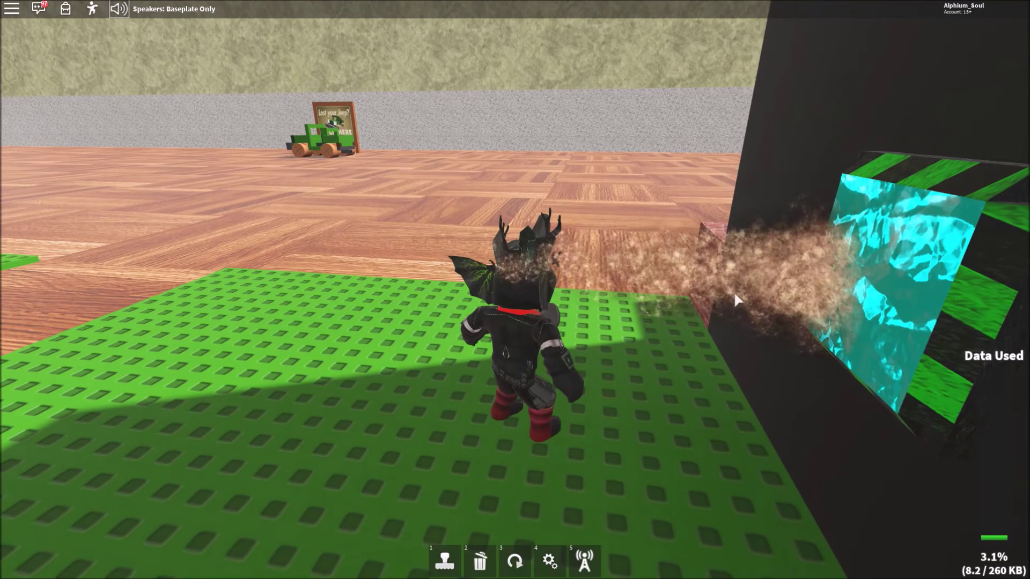
pyautogui.press('s')
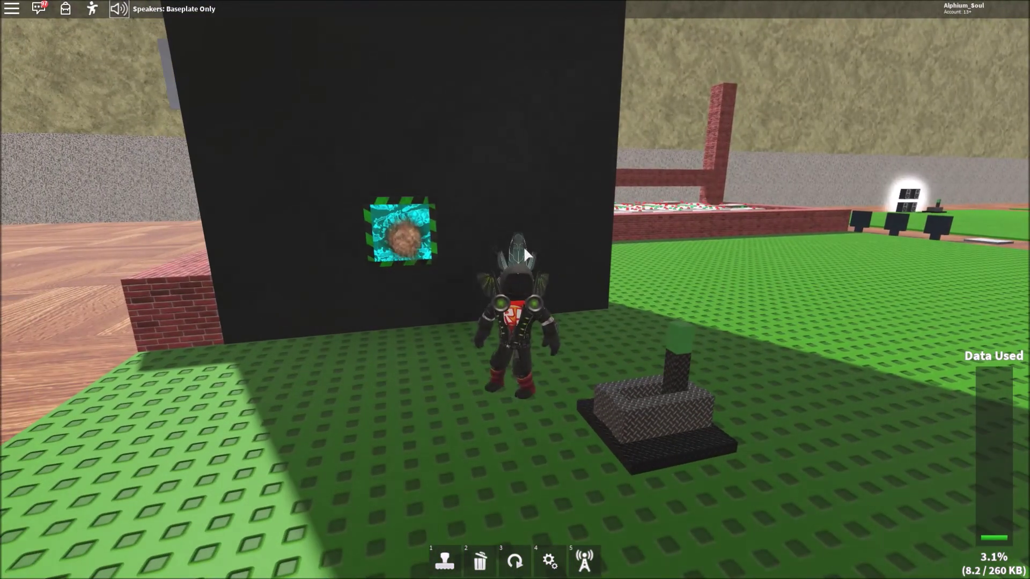
# Step: Add a Neon Block from Advanced Building and wire it to the lever
pyautogui.press('1')
pyautogui.press('q')
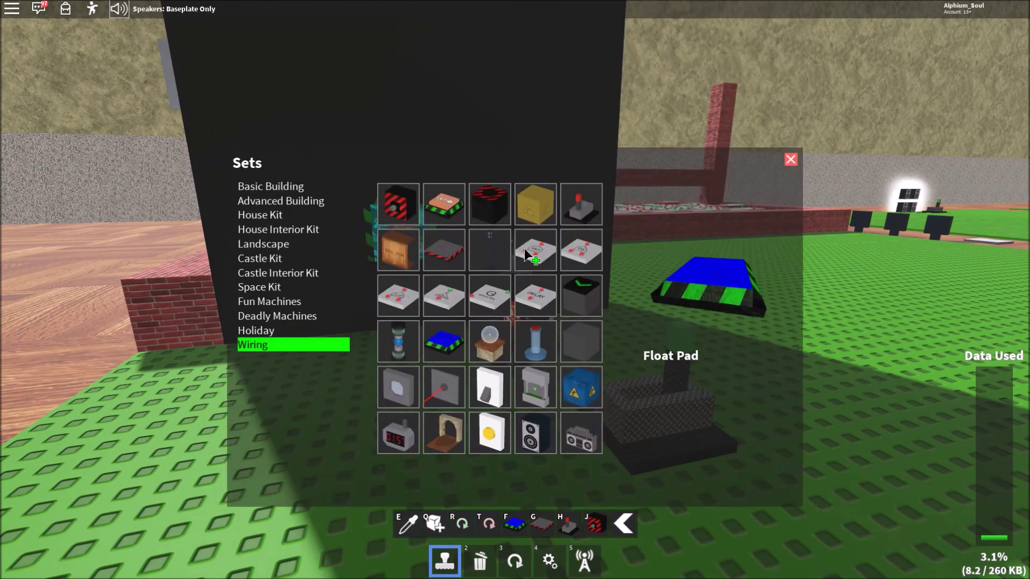
pyautogui.click(315, 119)
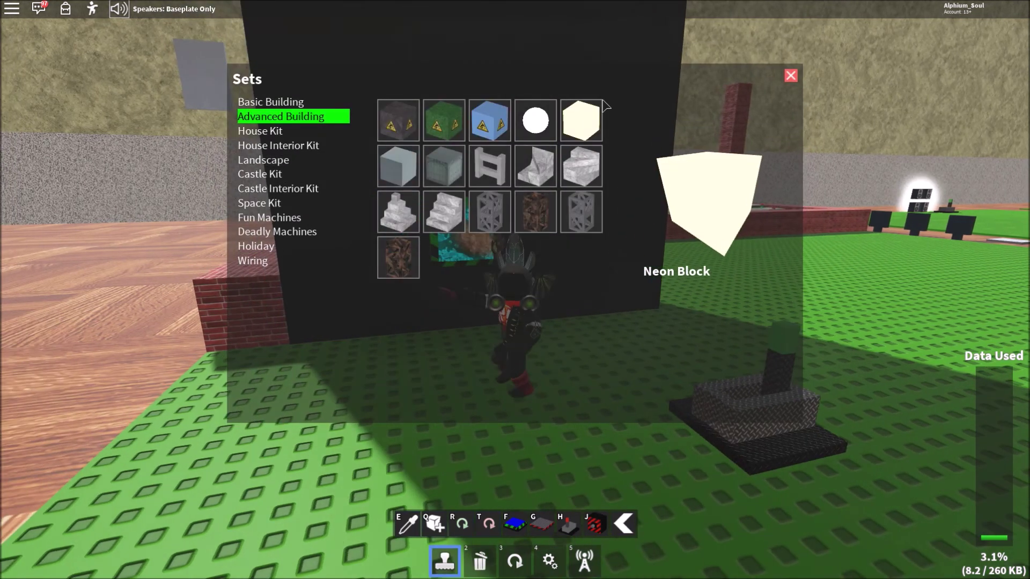
pyautogui.click(600, 112)
pyautogui.press('5')
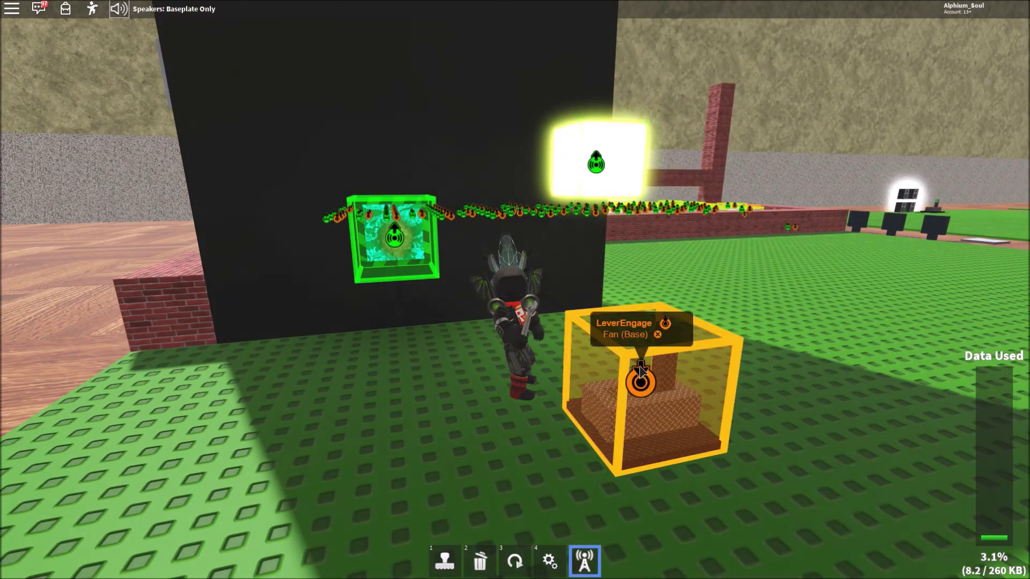
pyautogui.press('d')
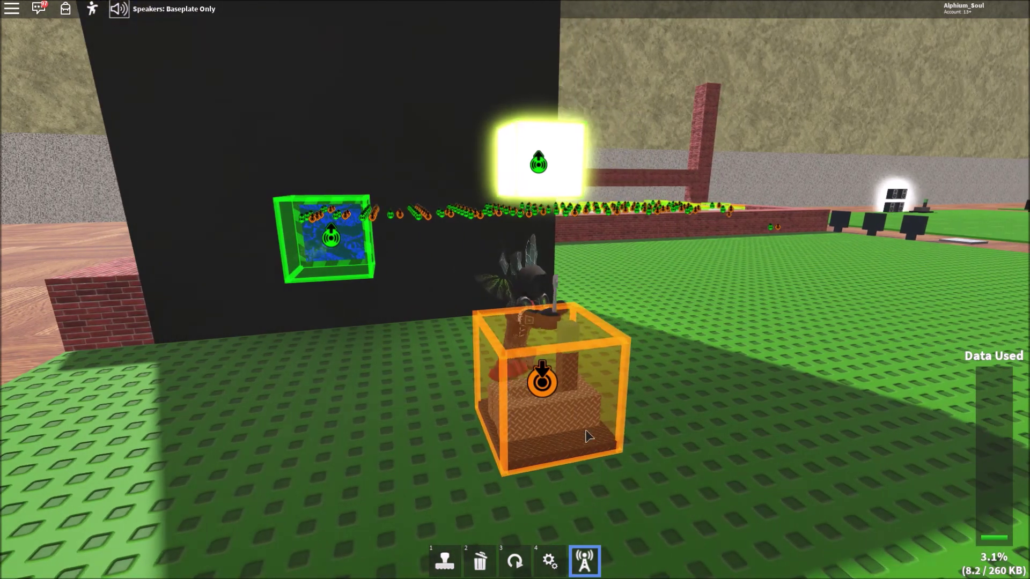
pyautogui.click(552, 126)
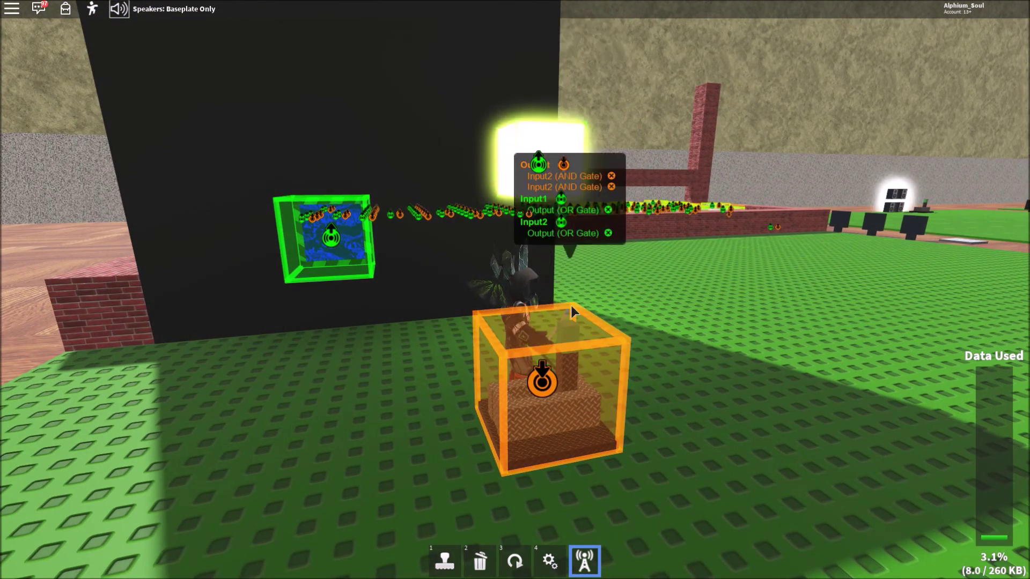
pyautogui.press('5')
# Step: Flip the lever twice to toggle the neon light, then delete the lever
pyautogui.click(561, 456)
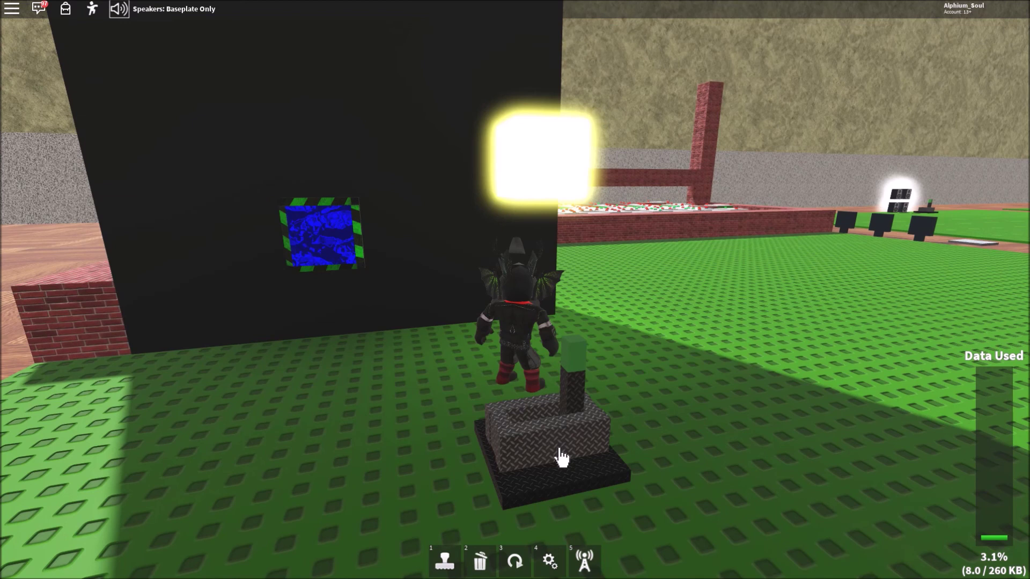
pyautogui.click(561, 456)
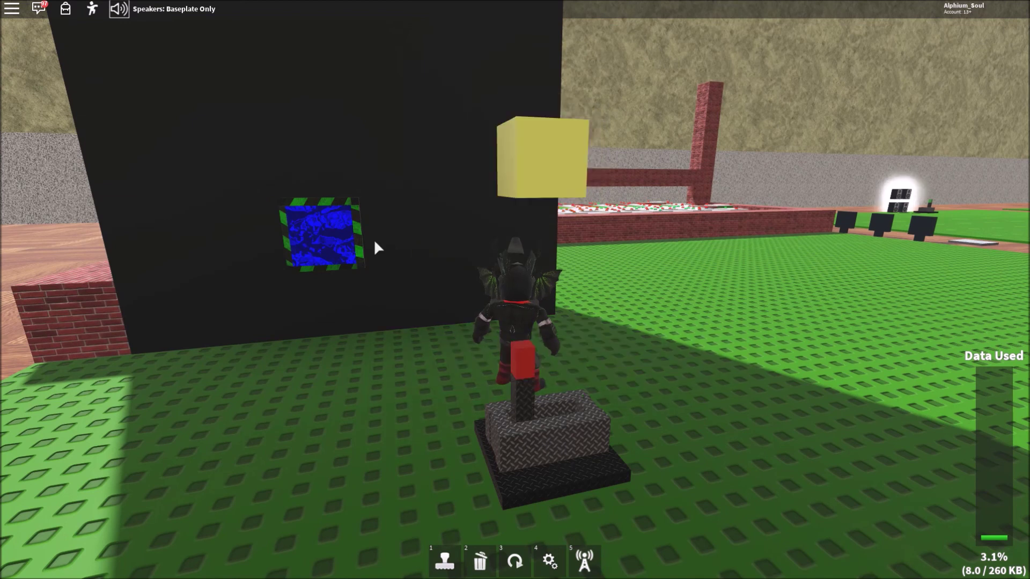
pyautogui.press('w')
pyautogui.scroll(-5, 509, 233)
pyautogui.press('2')
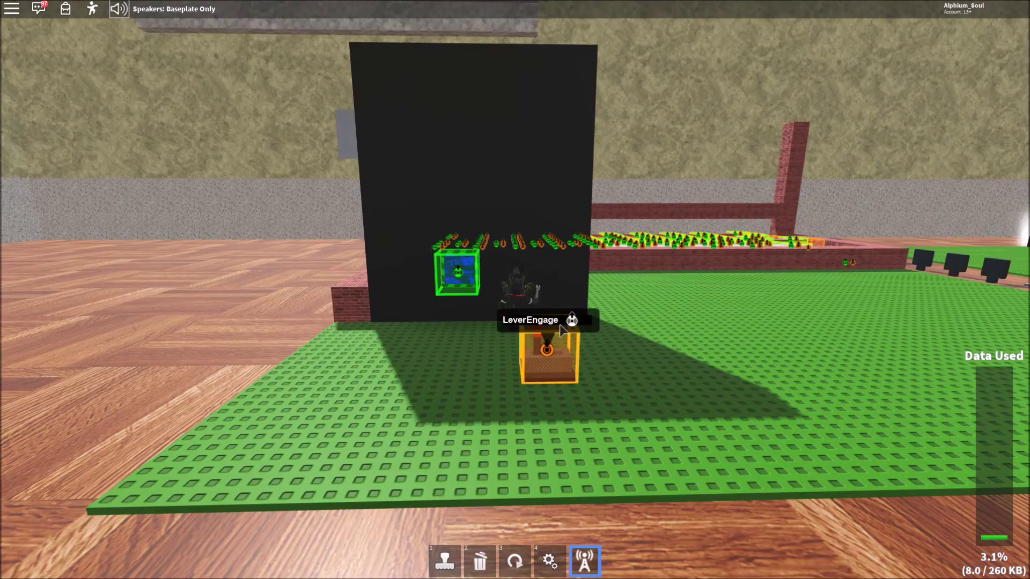
pyautogui.click(545, 358)
# Step: Place the first blue segment blocks of the digit on the black wall, including the lower-left block
pyautogui.press('2')
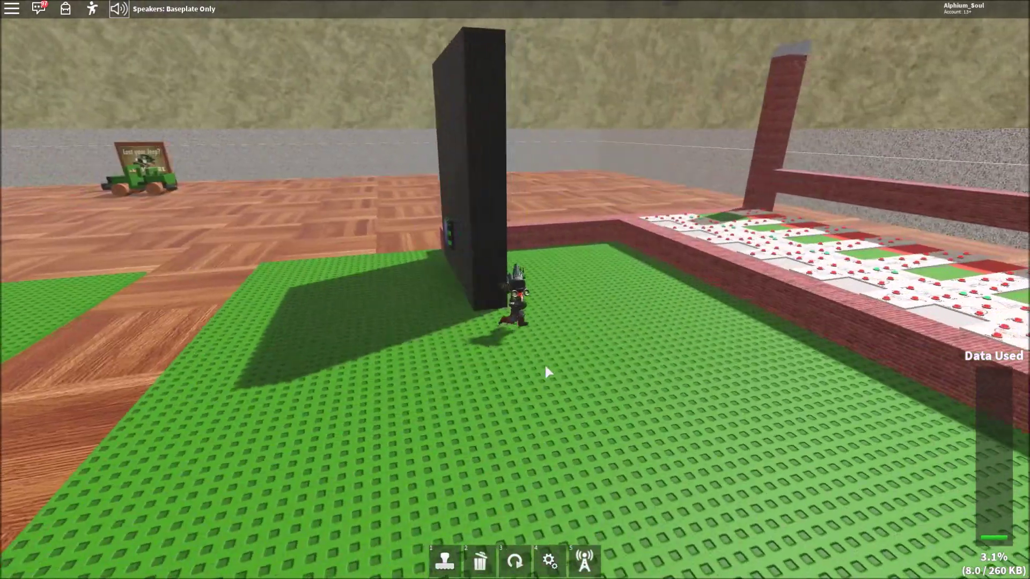
pyautogui.press('Left')
pyautogui.scroll(2, 545, 371)
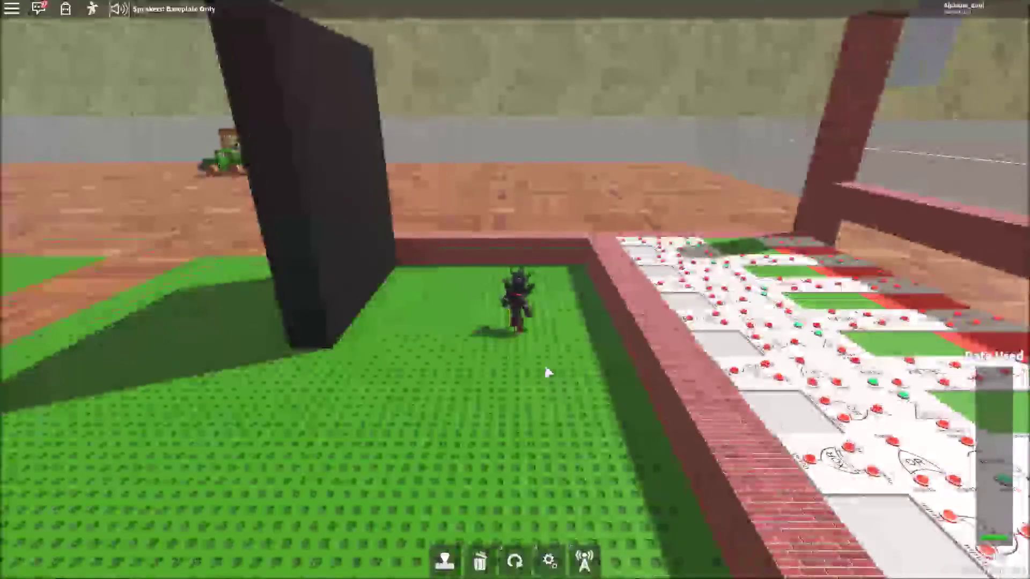
pyautogui.press('Right')
pyautogui.press('1')
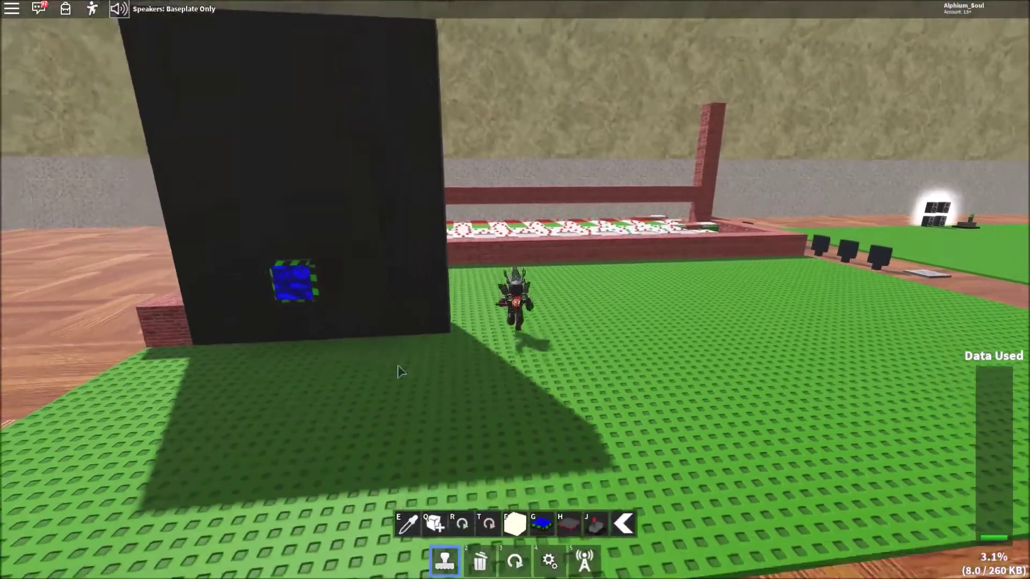
pyautogui.click(340, 272)
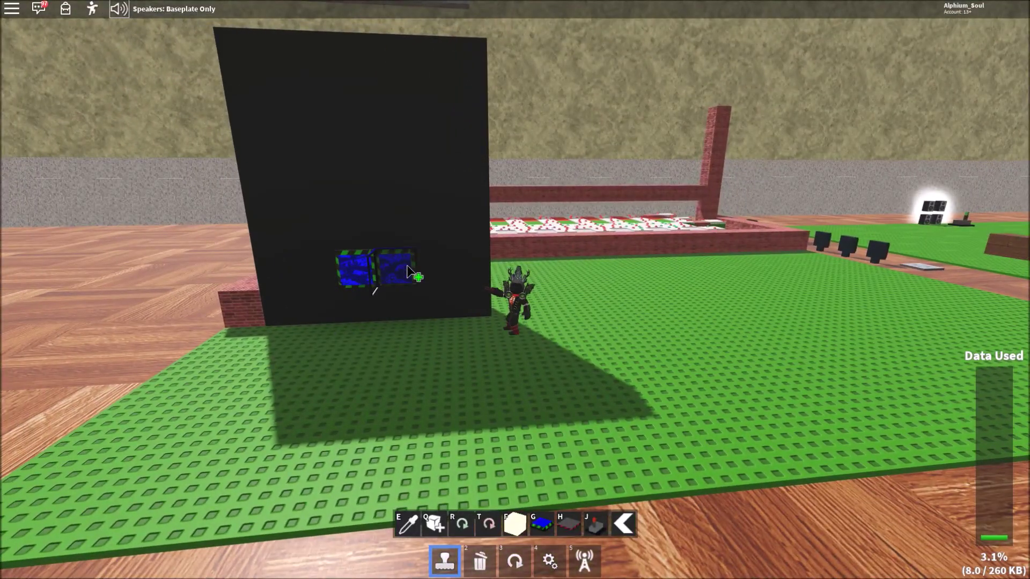
pyautogui.click(434, 231)
pyautogui.click(437, 184)
pyautogui.click(447, 142)
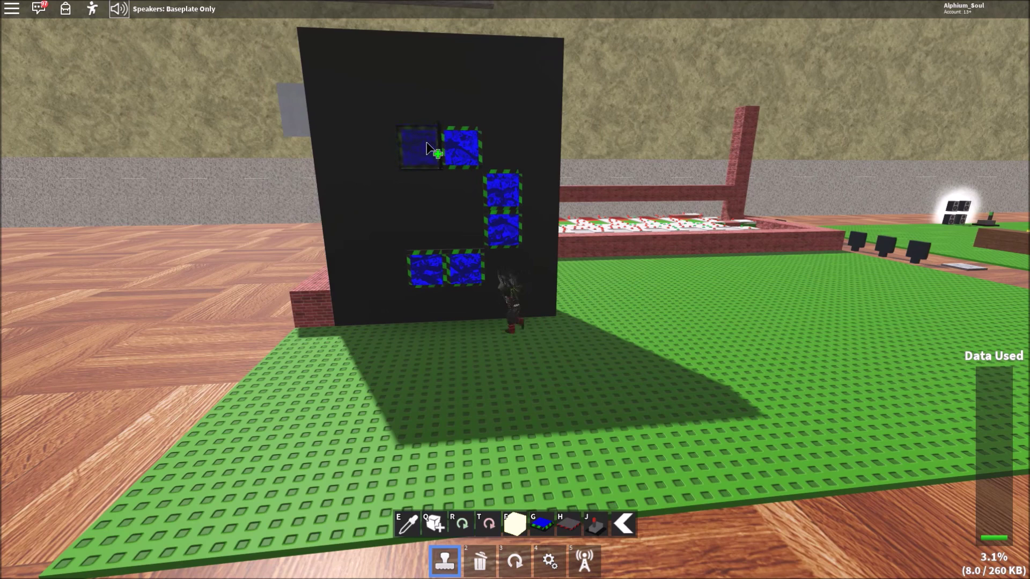
pyautogui.click(416, 145)
pyautogui.click(387, 231)
pyautogui.scroll(-3, 386, 230)
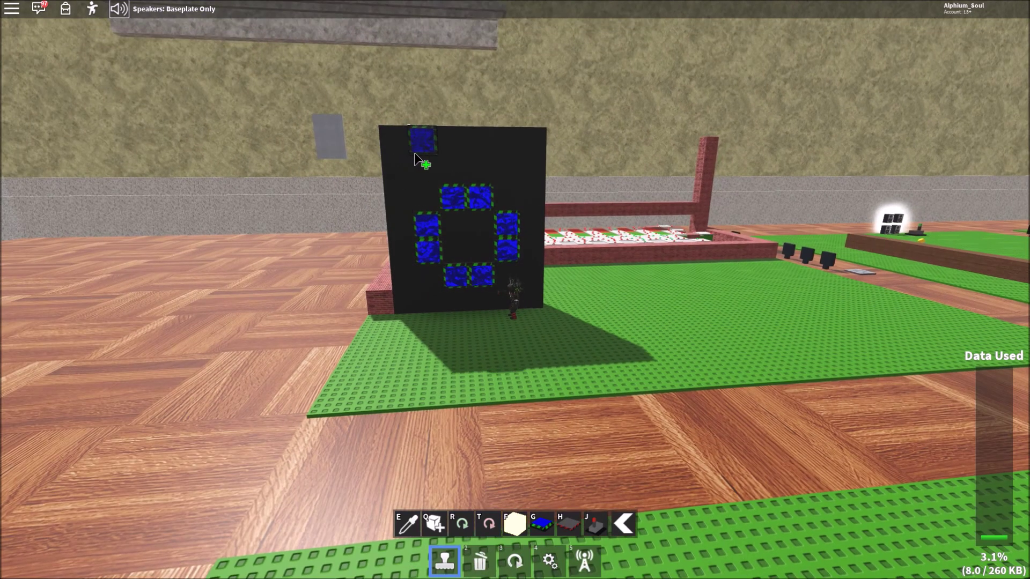
# Step: Fill the block below the top-right, add the final top block, and walk behind the wall
pyautogui.click(506, 167)
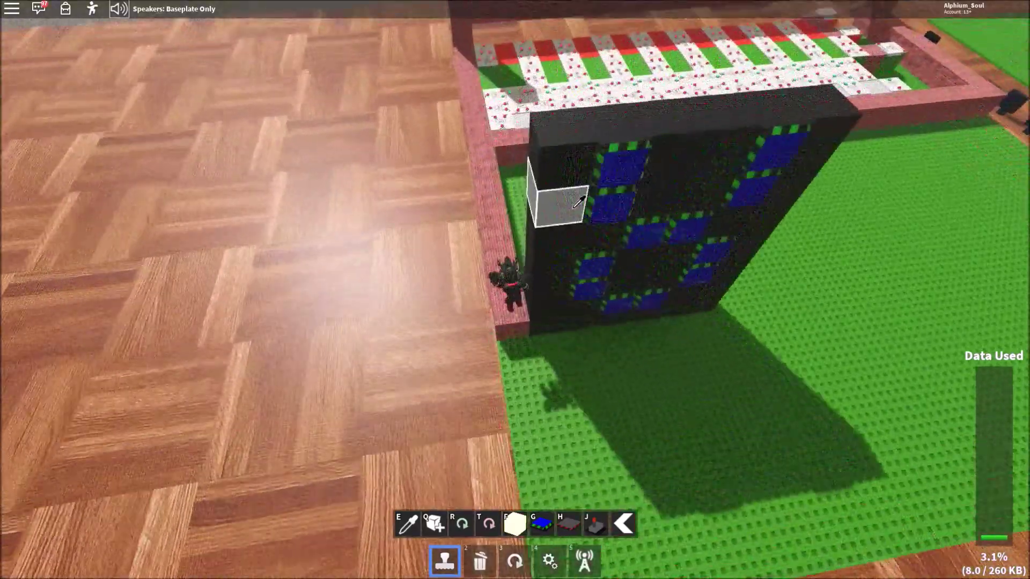
pyautogui.scroll(-5, 486, 169)
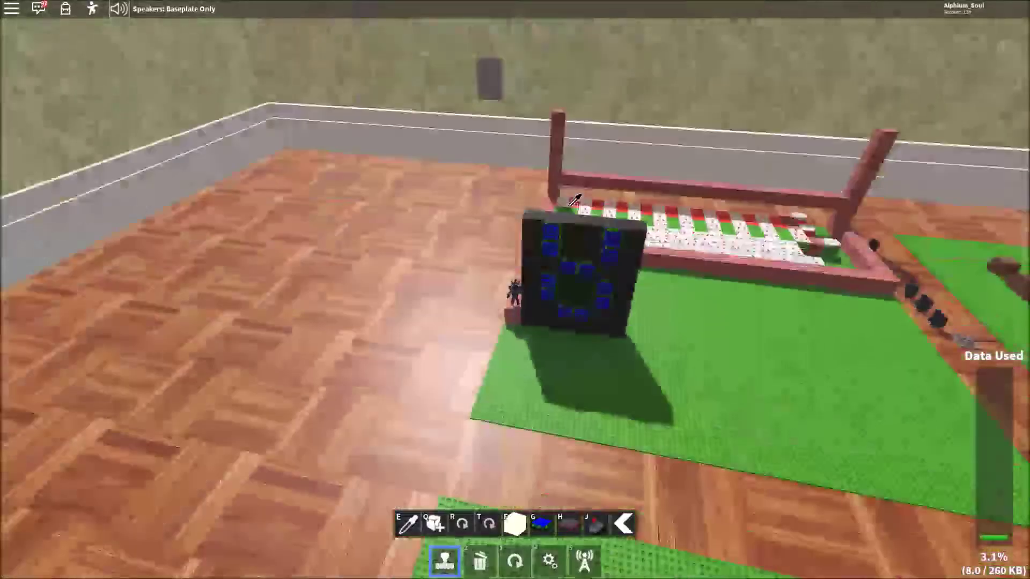
pyautogui.scroll(5, 568, 201)
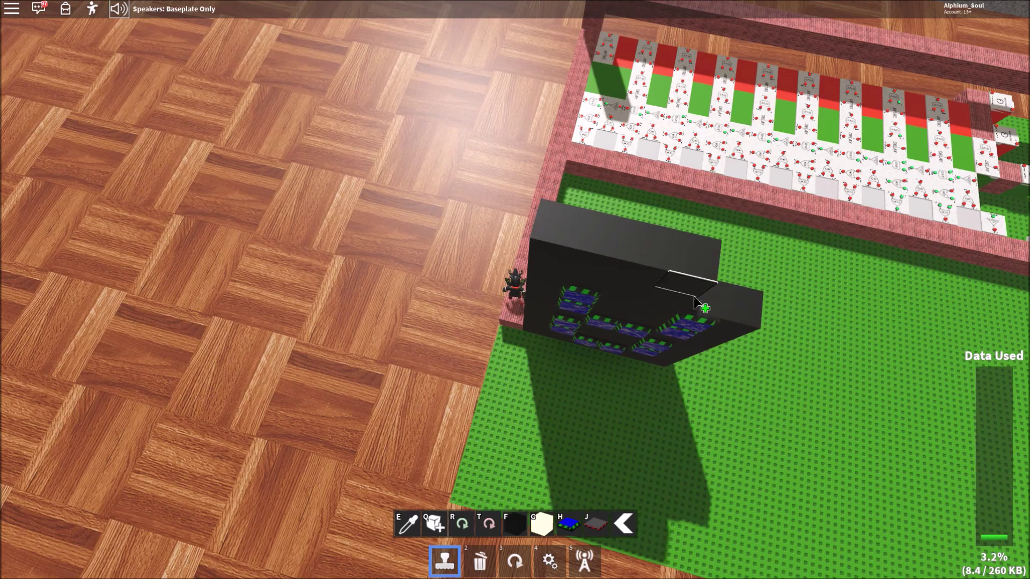
pyautogui.scroll(-5, 765, 313)
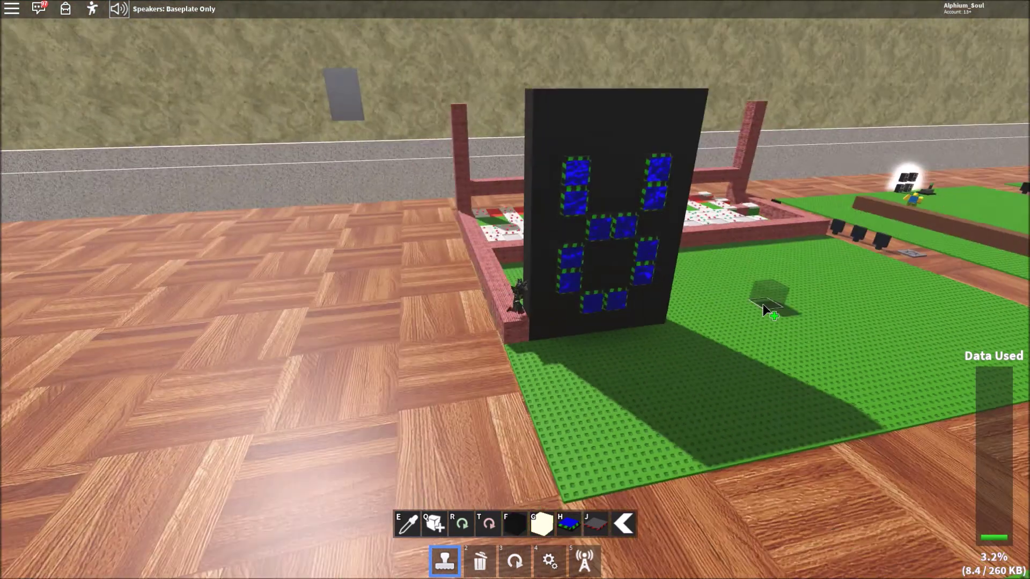
pyautogui.click(568, 113)
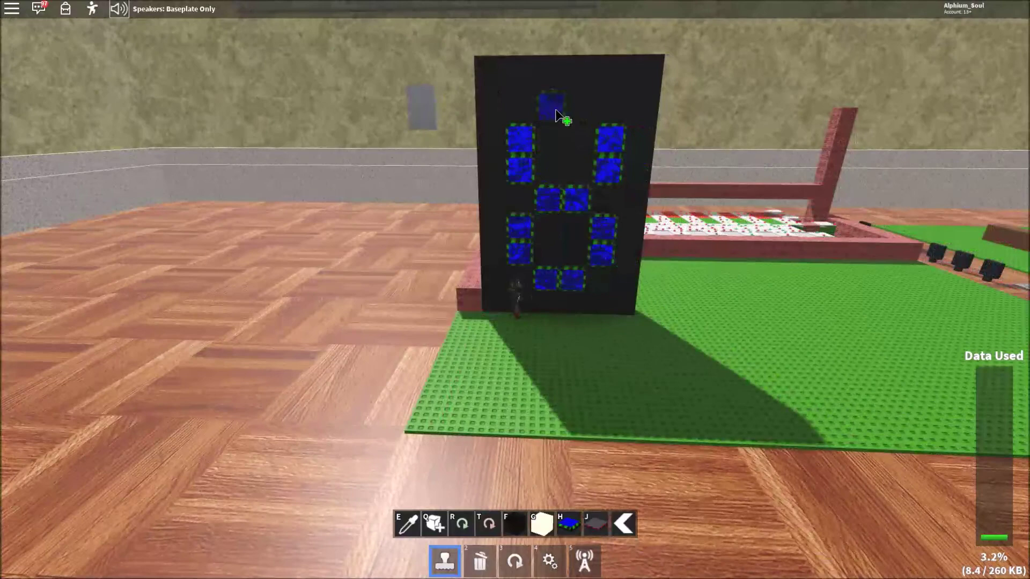
pyautogui.press('d')
pyautogui.press('1')
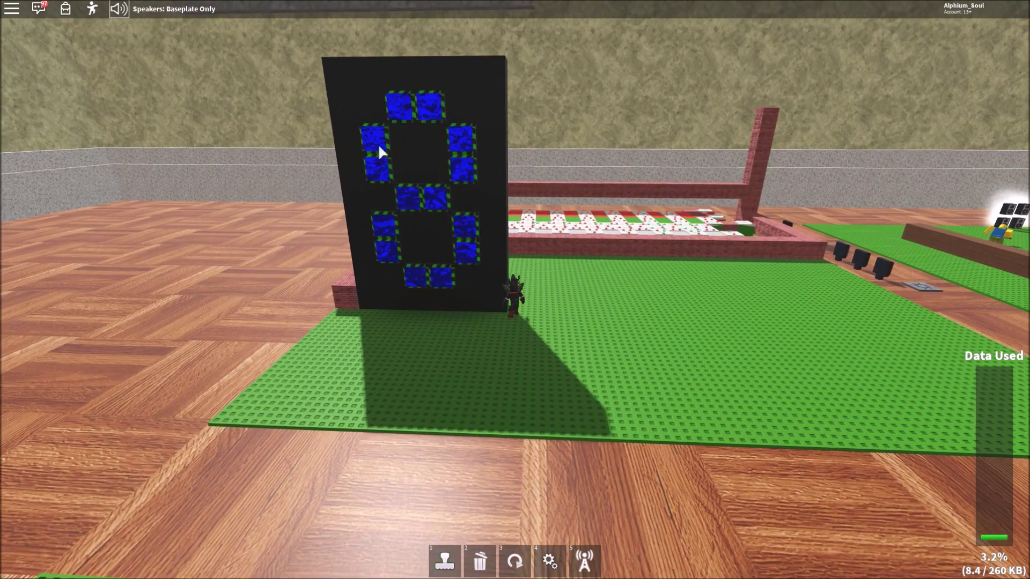
pyautogui.press('d')
pyautogui.press('w')
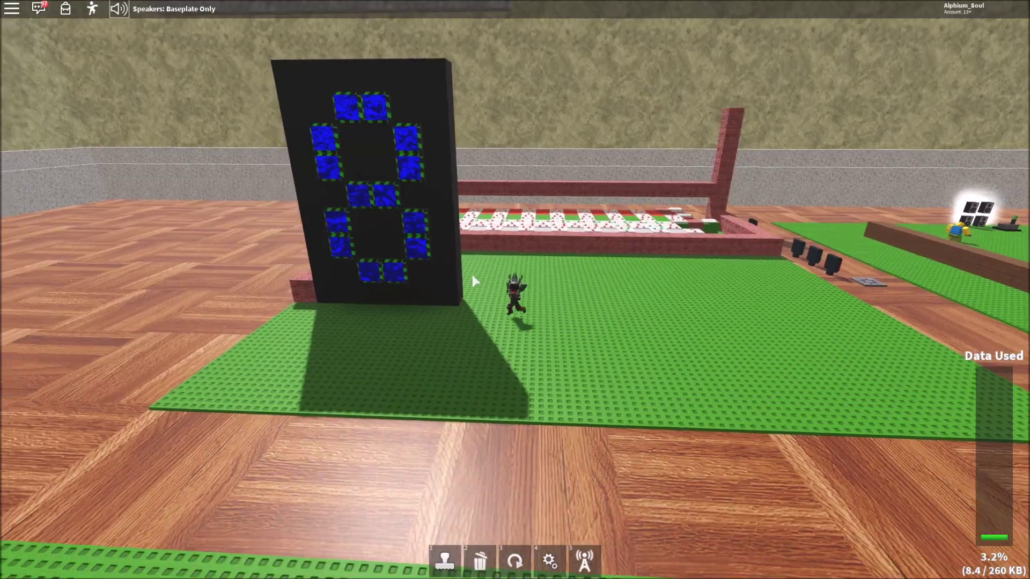
pyautogui.press('Left')
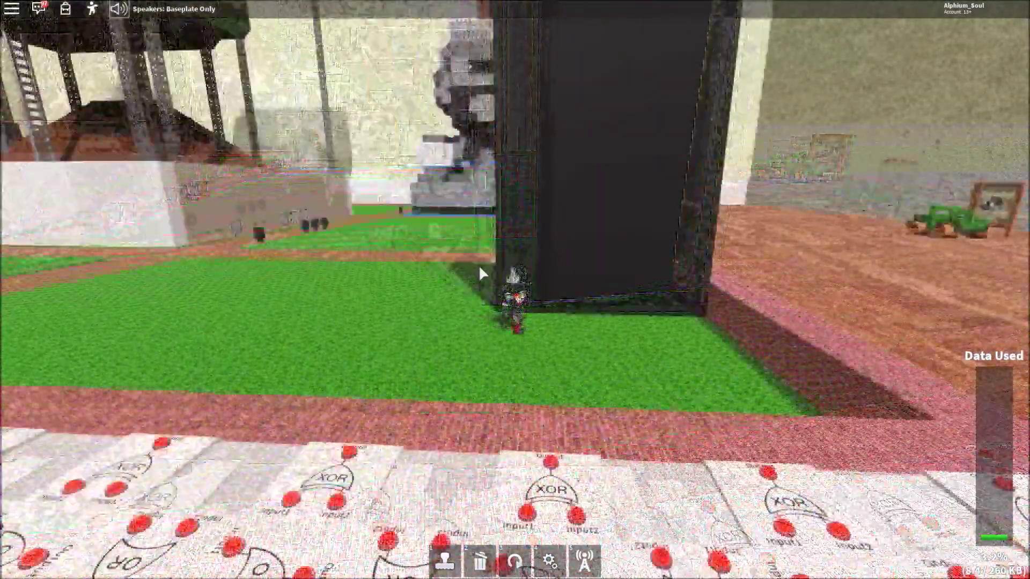
# Step: From behind the display wall, place a long black bar on its back face
pyautogui.press('1')
pyautogui.scroll(3, 589, 300)
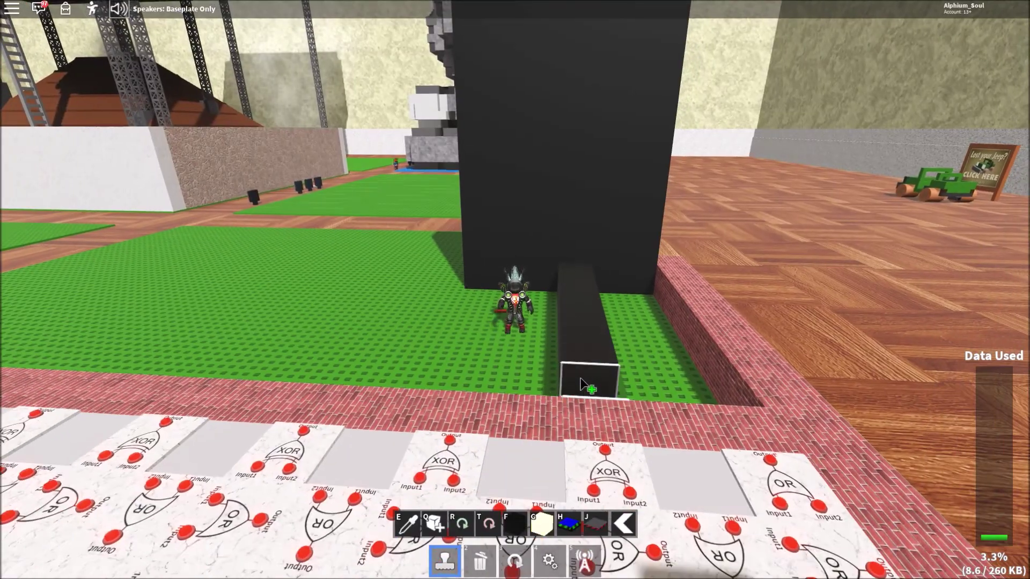
pyautogui.press('Left')
pyautogui.press('Left')
pyautogui.scroll(-3, 579, 378)
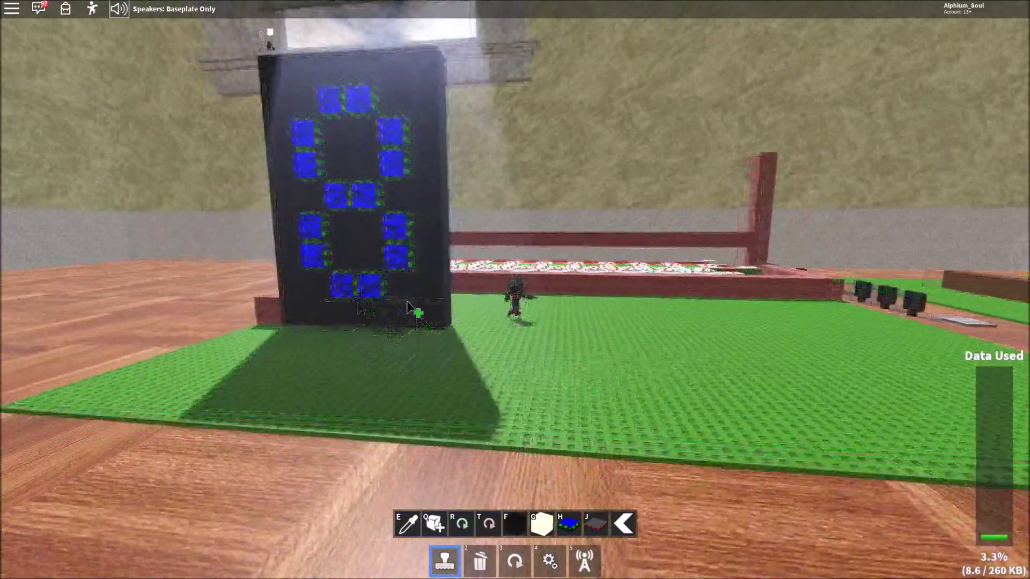
pyautogui.press('Left')
pyautogui.press('Left')
pyautogui.press('Left')
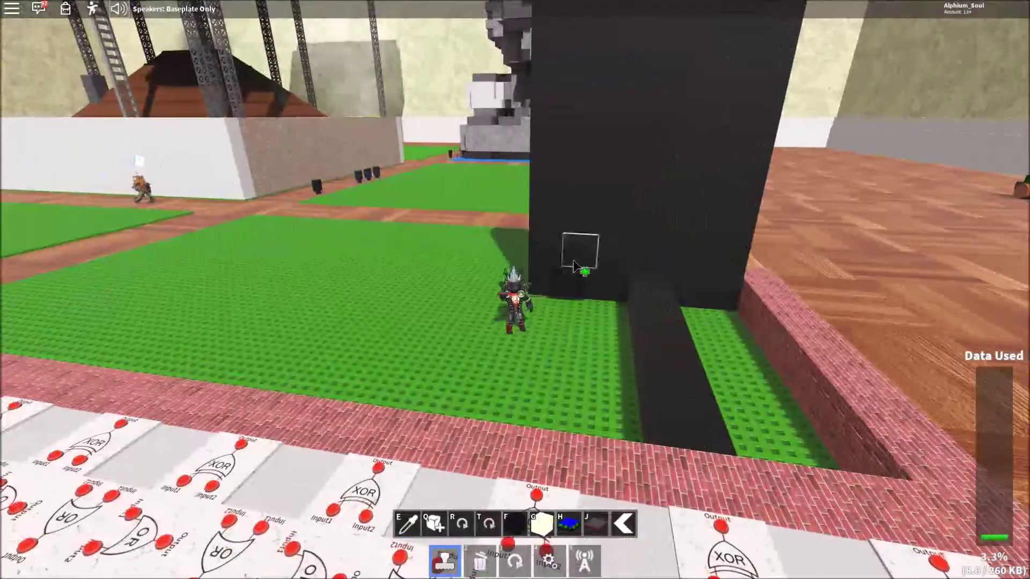
pyautogui.press('pageup')
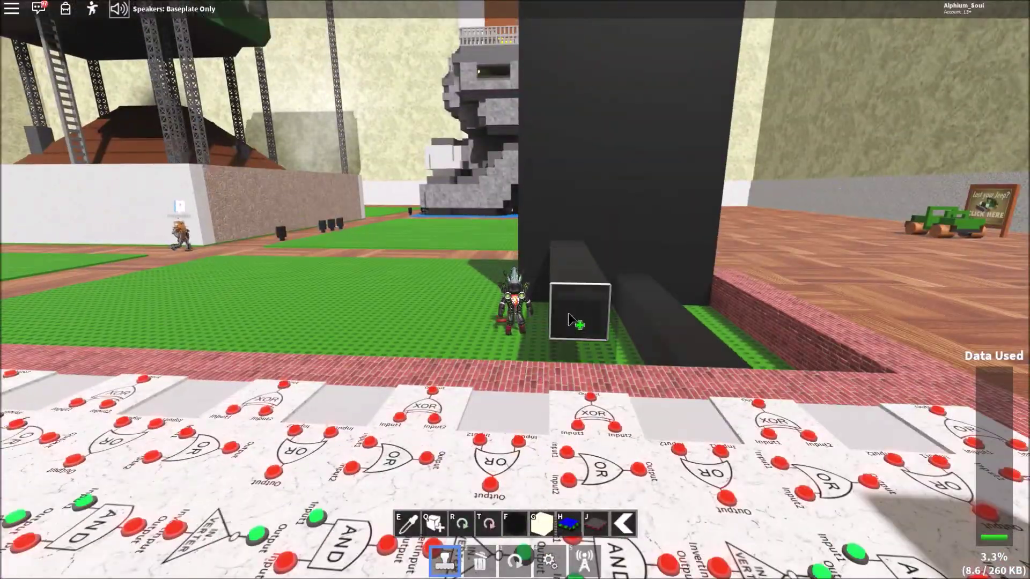
pyautogui.press('Left')
pyautogui.press('Left')
pyautogui.press('Left')
pyautogui.press('Left')
pyautogui.press('Left')
pyautogui.press('Left')
pyautogui.press('Left')
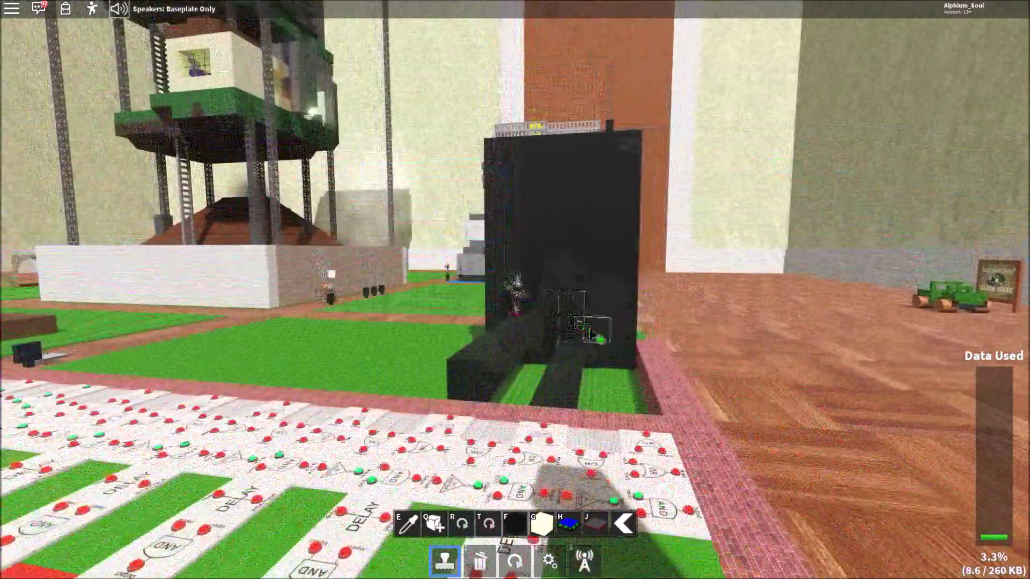
pyautogui.press('Left')
pyautogui.press('Left')
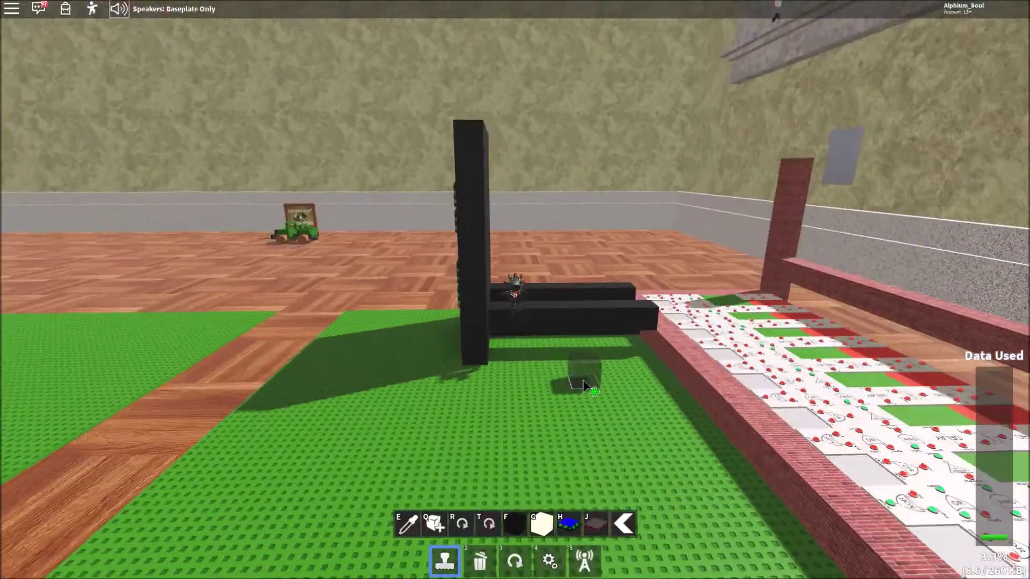
pyautogui.press('Left')
pyautogui.scroll(2, 584, 380)
pyautogui.scroll(1, 562, 257)
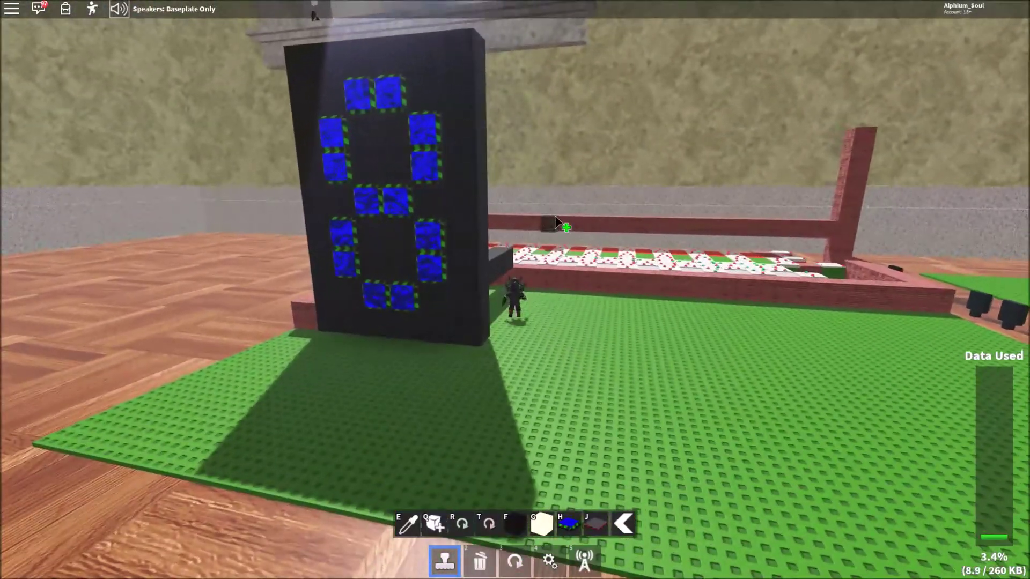
pyautogui.press('Left')
pyautogui.press('Left')
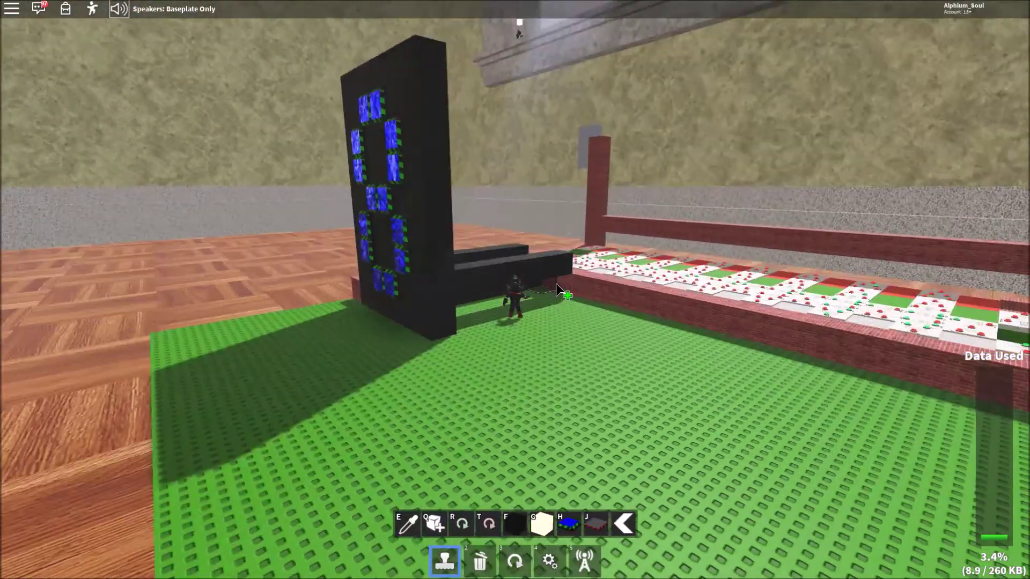
pyautogui.press('Left')
pyautogui.press('Left')
pyautogui.press('Left')
pyautogui.press('Left')
pyautogui.scroll(1, 600, 201)
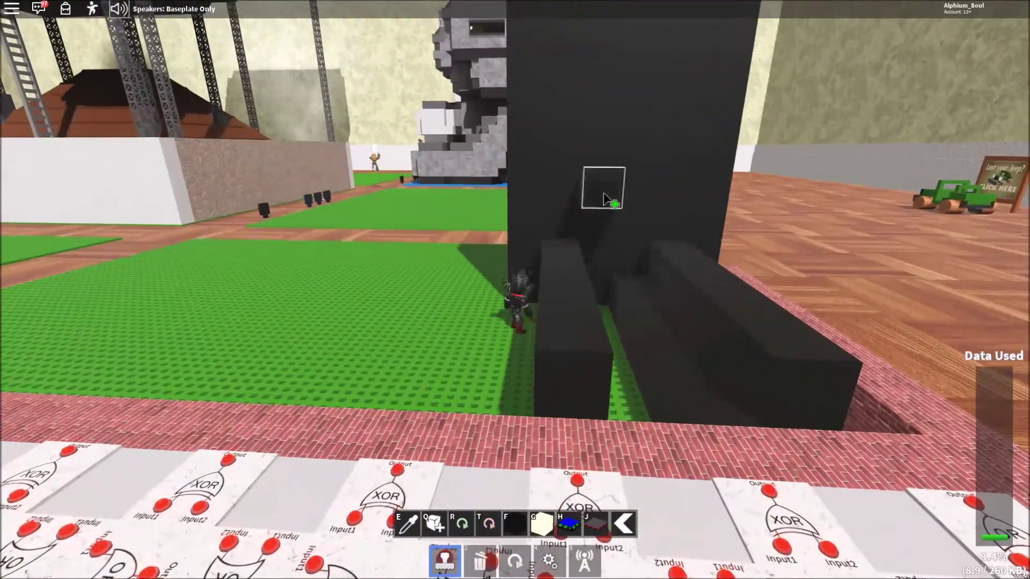
pyautogui.click(605, 199)
pyautogui.click(658, 238)
# Step: Orbit and tilt the view to inspect the bars from the board side
pyautogui.press('Right')
pyautogui.press('Right')
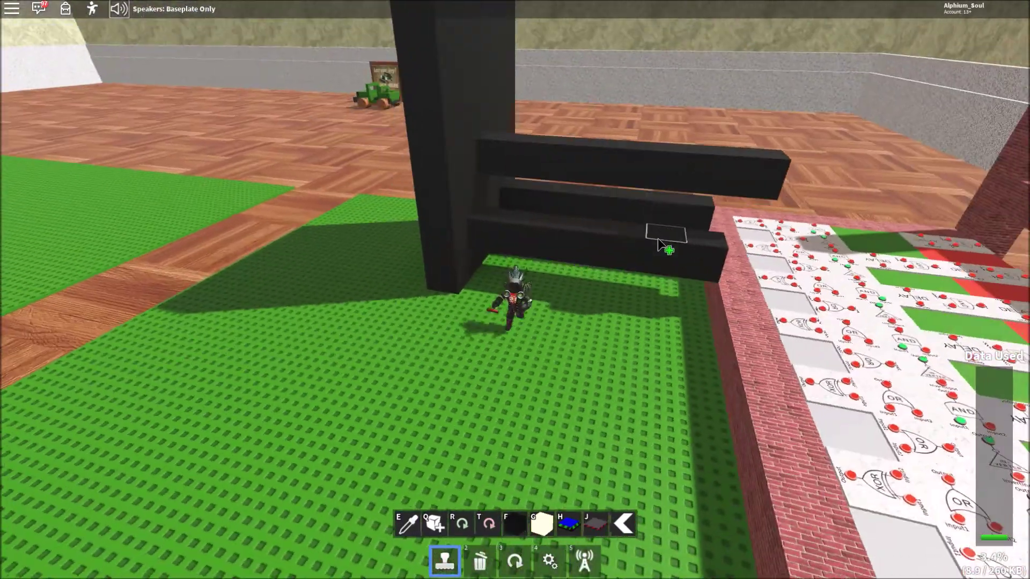
pyautogui.press('Right')
pyautogui.press('Right')
pyautogui.press('Left')
pyautogui.press('Left')
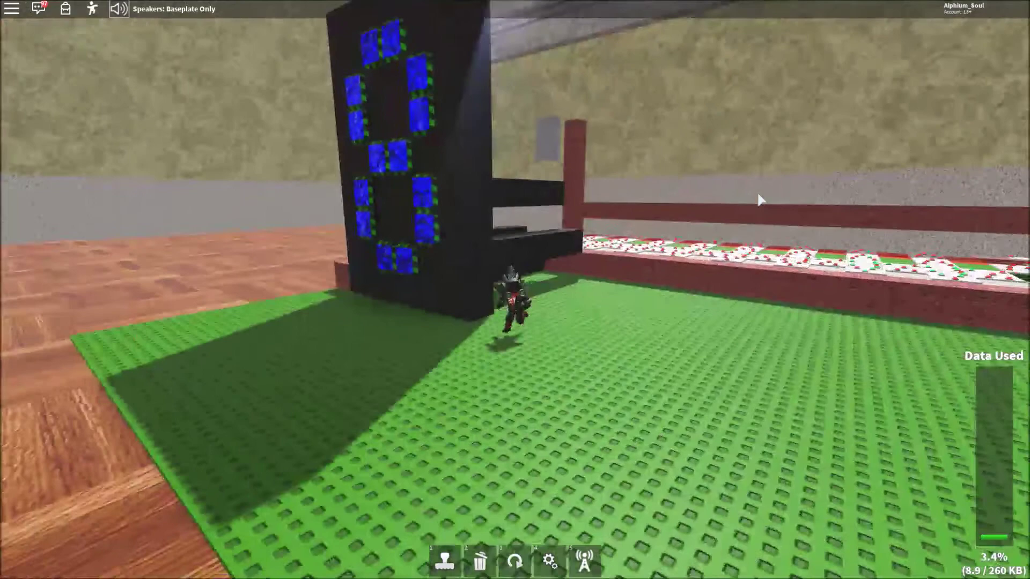
pyautogui.scroll(1, 541, 159)
pyautogui.press('Left')
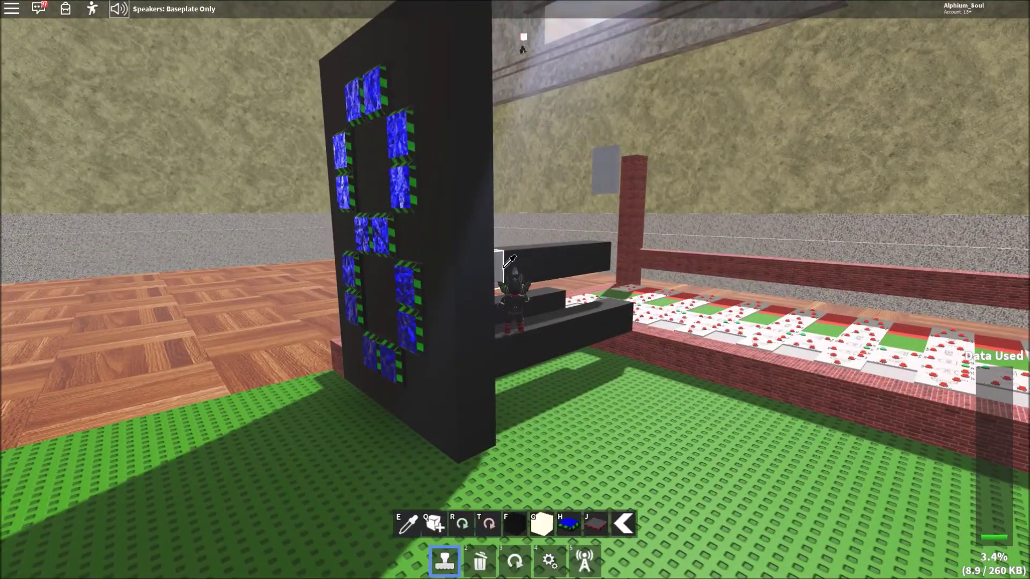
pyautogui.press('Right')
pyautogui.press('Right')
pyautogui.press('pagedown')
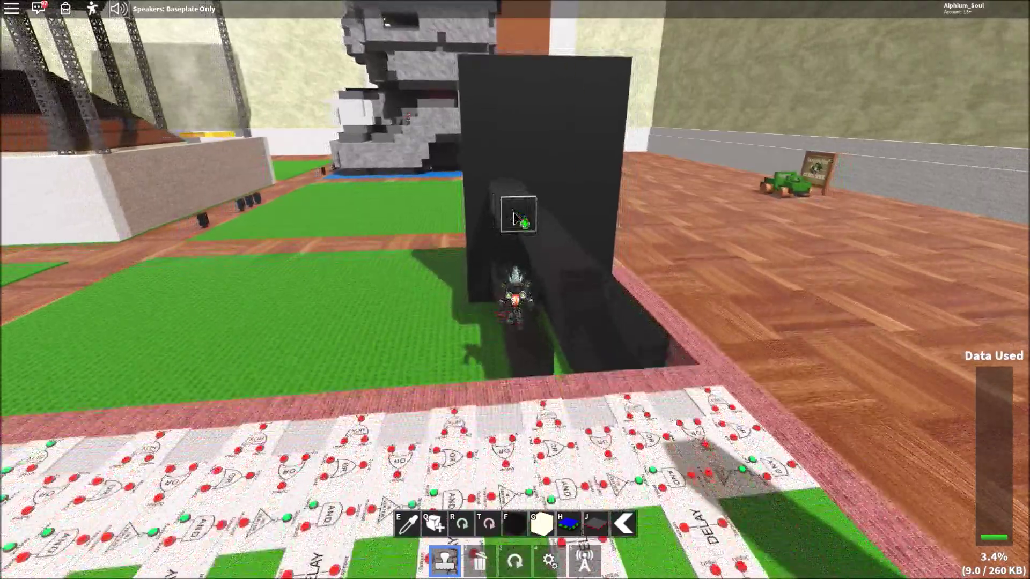
pyautogui.press('Left')
pyautogui.press('Left')
pyautogui.press('pageup')
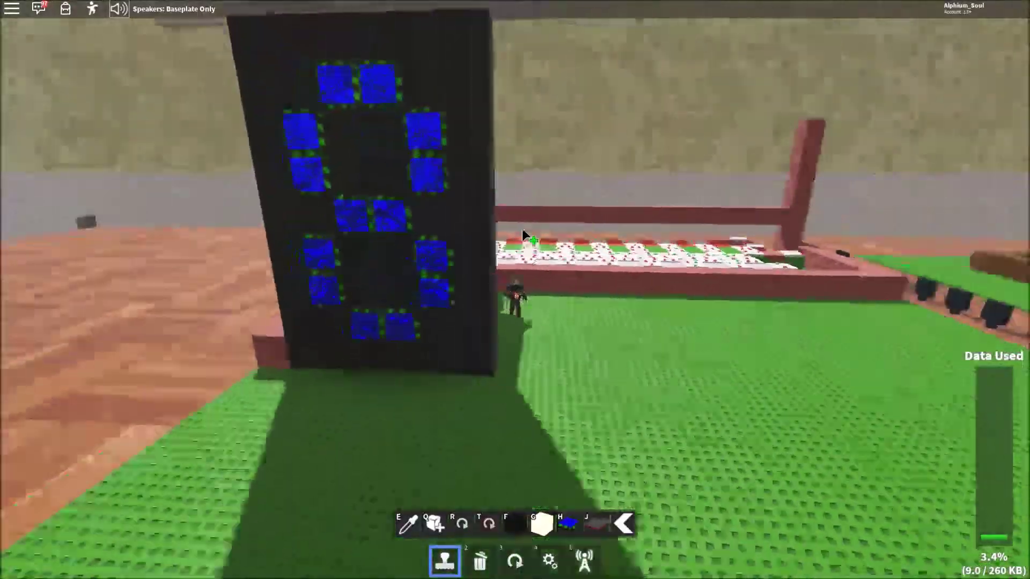
pyautogui.press('pagedown')
pyautogui.press('pagedown')
pyautogui.press('pageup')
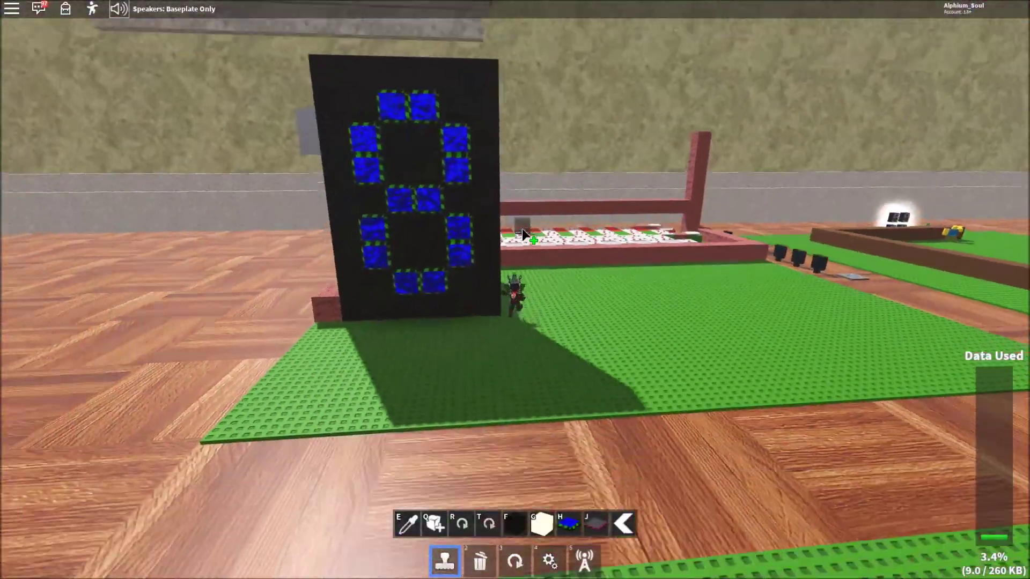
# Step: Orbit back to the digit wall, switching to the Delete tool and back to the build tool
pyautogui.press('Left')
pyautogui.press('Left')
pyautogui.press('Left')
pyautogui.press('Left')
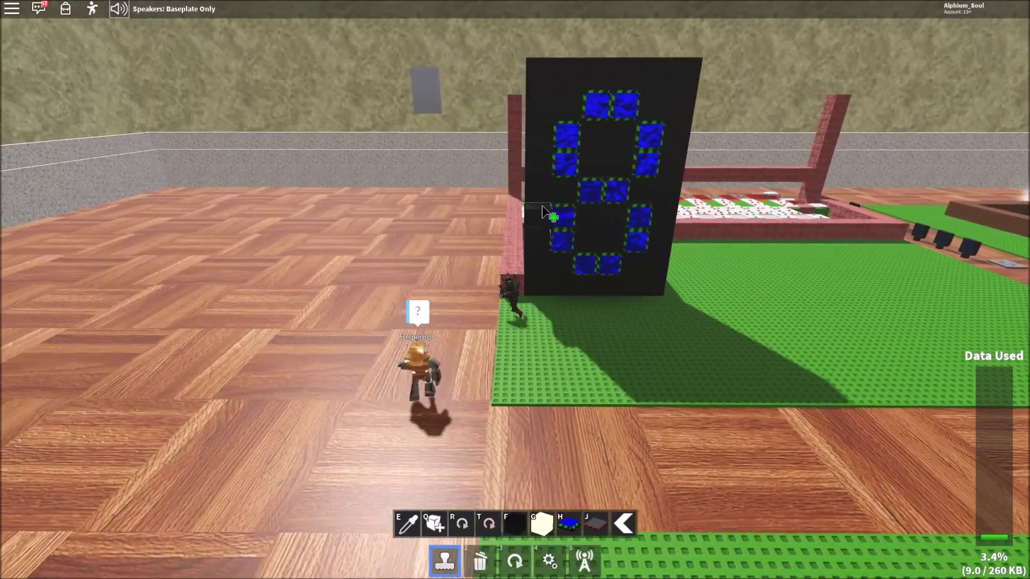
pyautogui.press('Right')
pyautogui.press('Right')
pyautogui.press('Right')
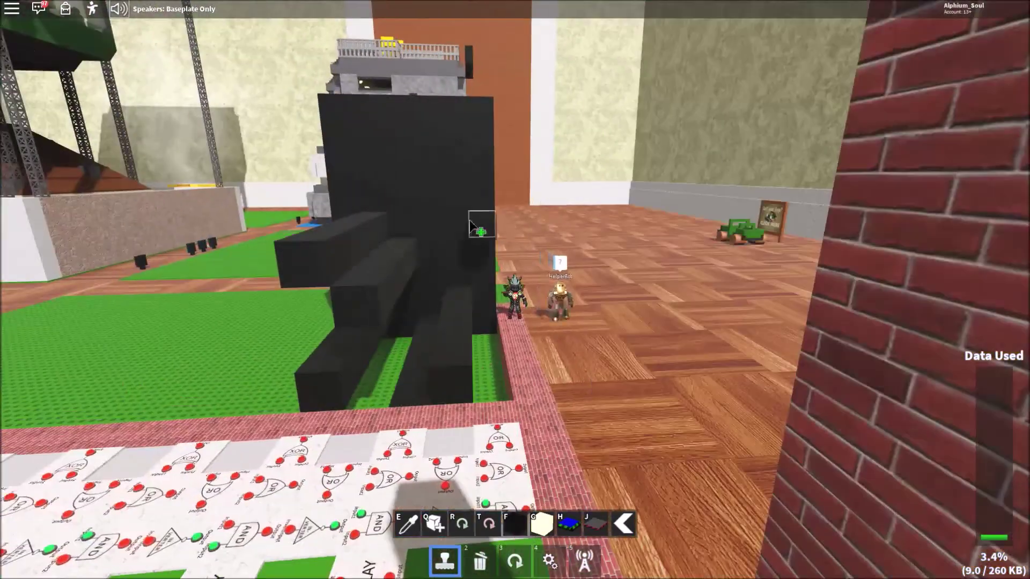
pyautogui.press('Left')
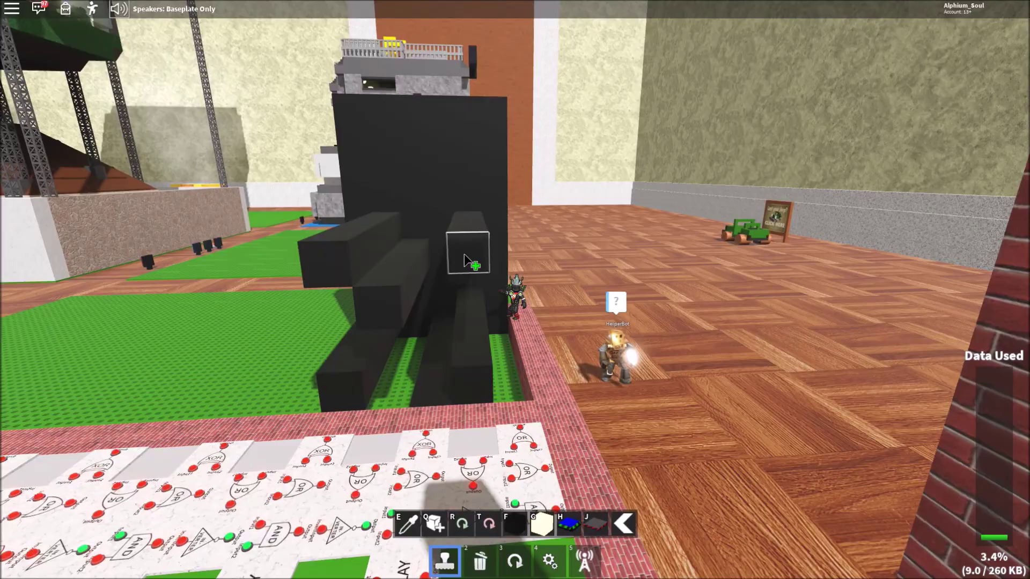
pyautogui.press('pagedown')
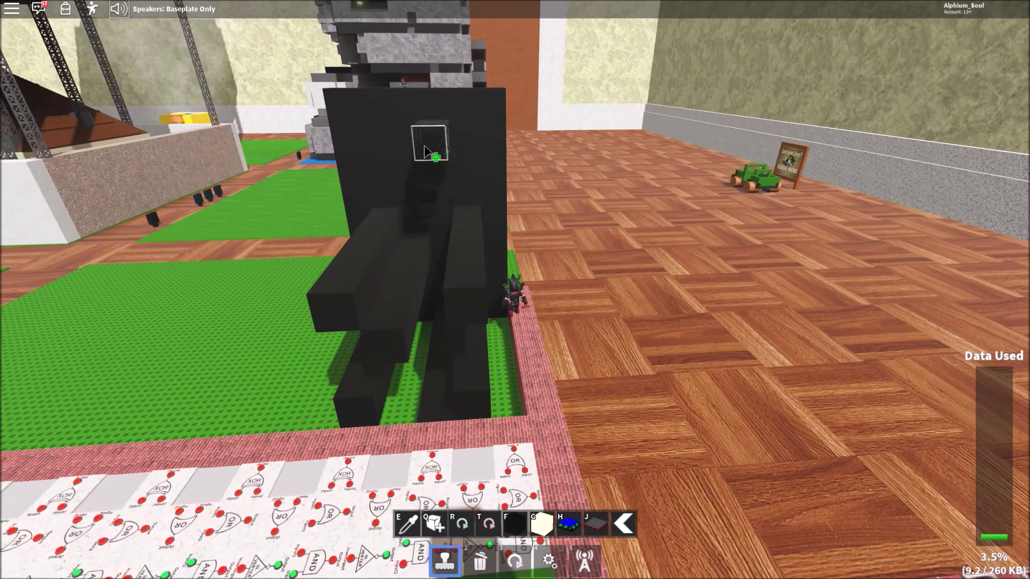
pyautogui.press('2')
pyautogui.press('Left')
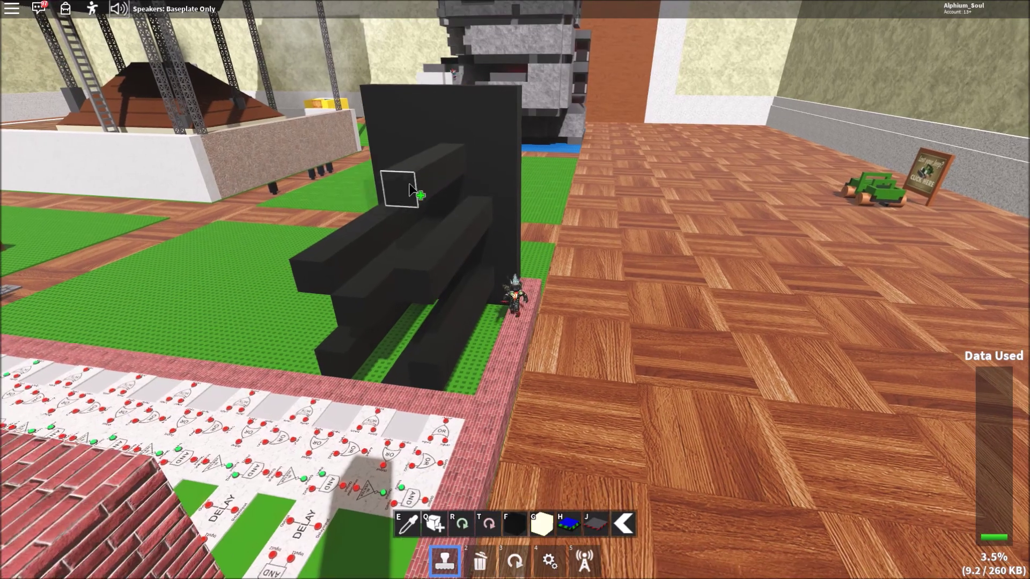
pyautogui.press('Left')
pyautogui.press('1')
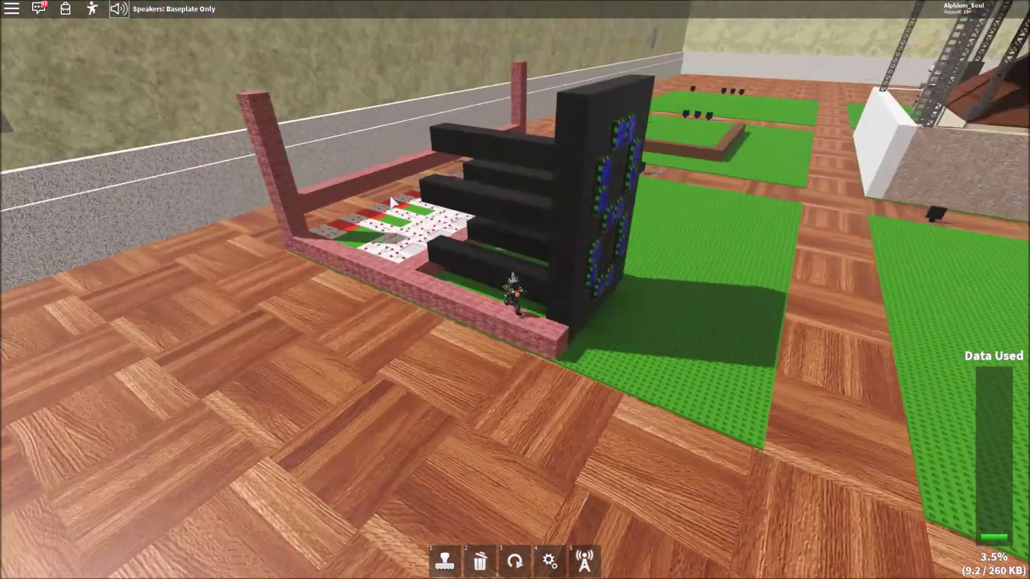
pyautogui.scroll(-3, 391, 198)
# Step: Choose a gate part from the Wiring set in the building catalogue
pyautogui.press('Right')
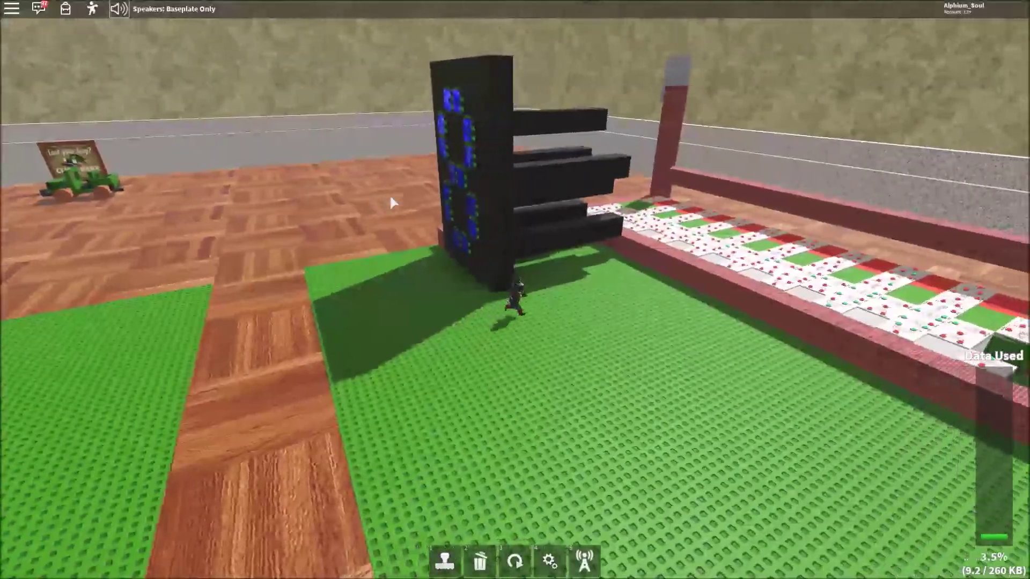
pyautogui.scroll(3, 389, 194)
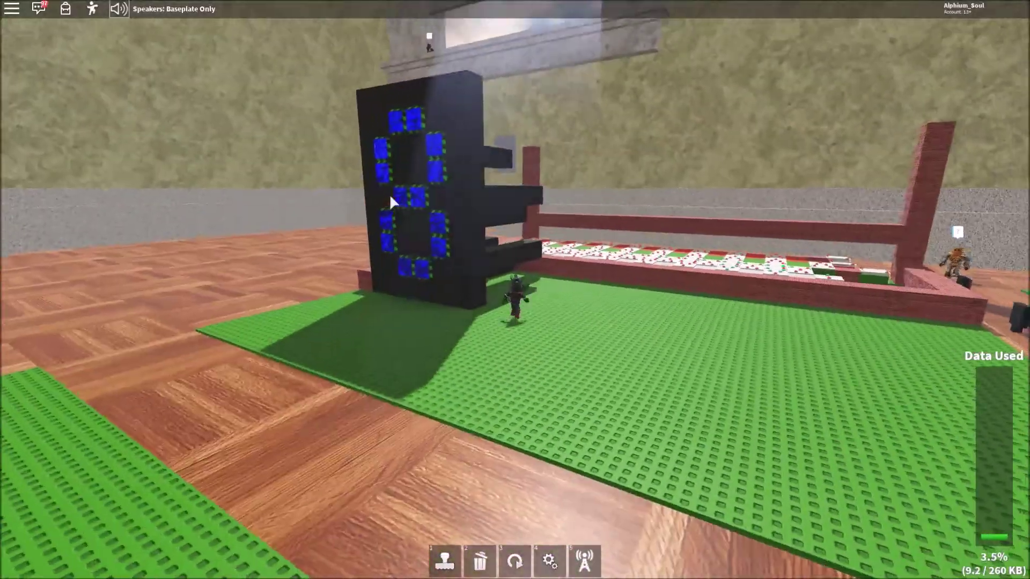
pyautogui.press('1')
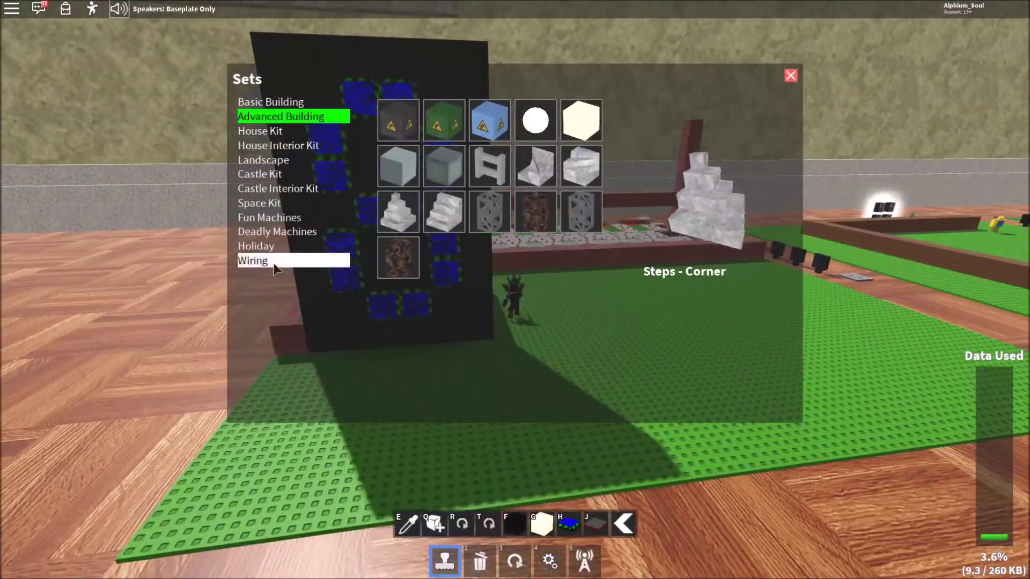
pyautogui.click(273, 264)
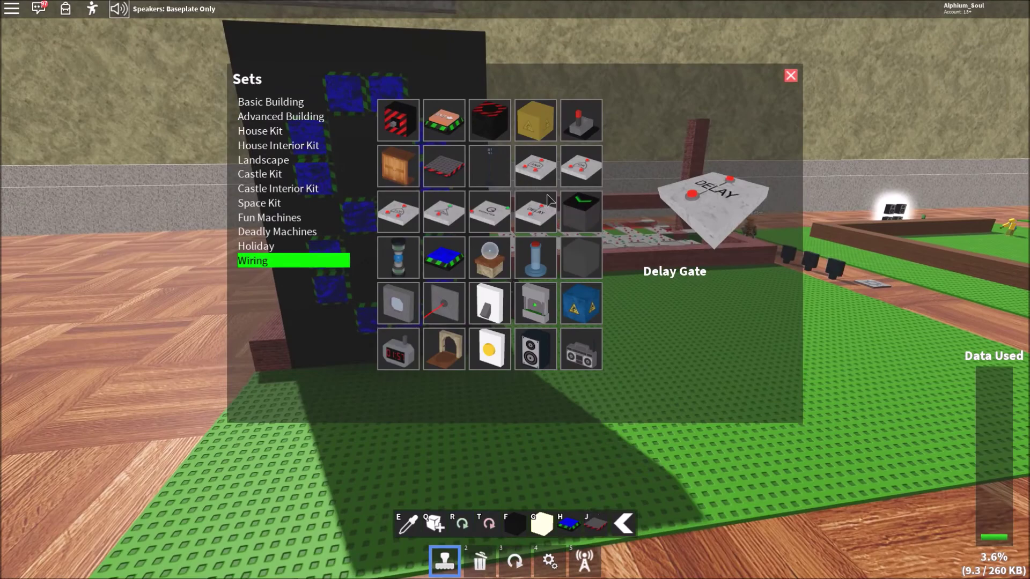
pyautogui.click(580, 167)
# Step: Place rows of OR gate boards along the tower ledges in the left and right columns
pyautogui.press('w')
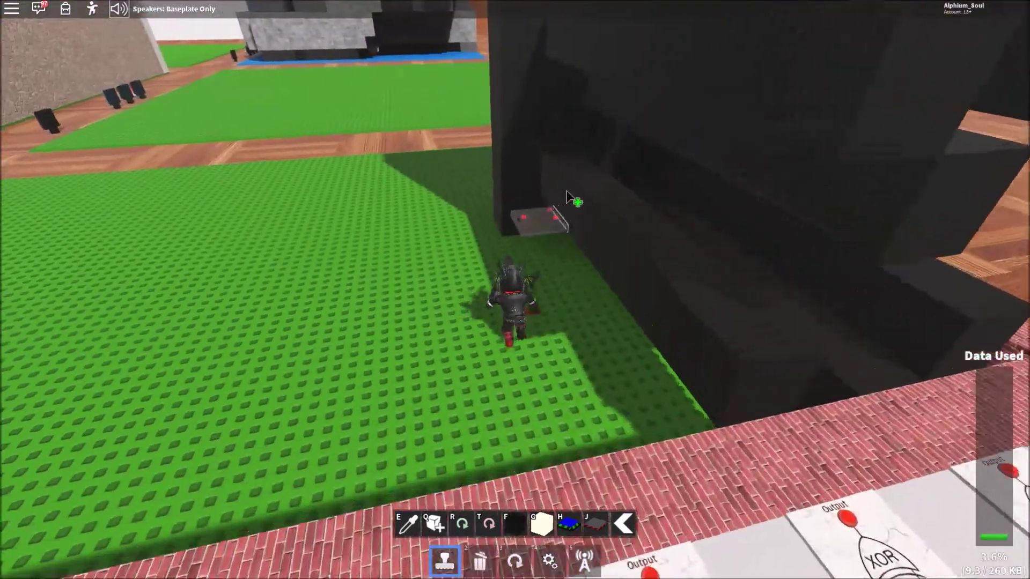
pyautogui.click(602, 236)
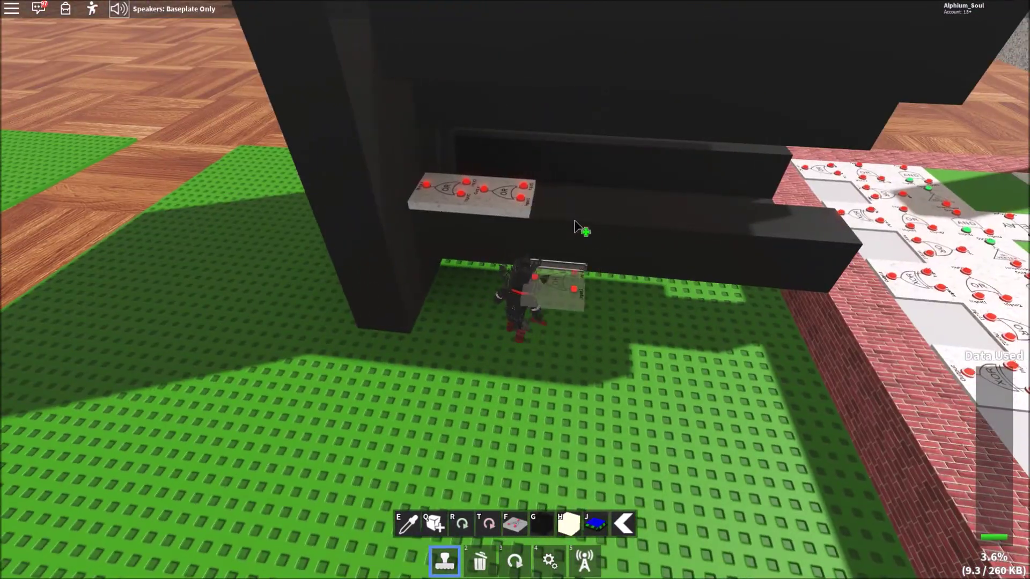
pyautogui.click(593, 223)
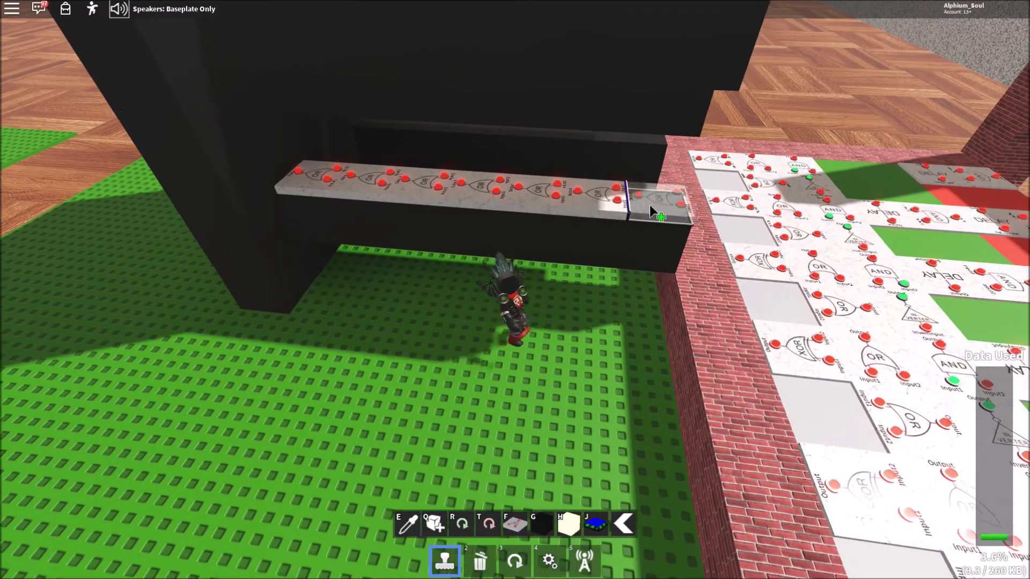
pyautogui.press('w')
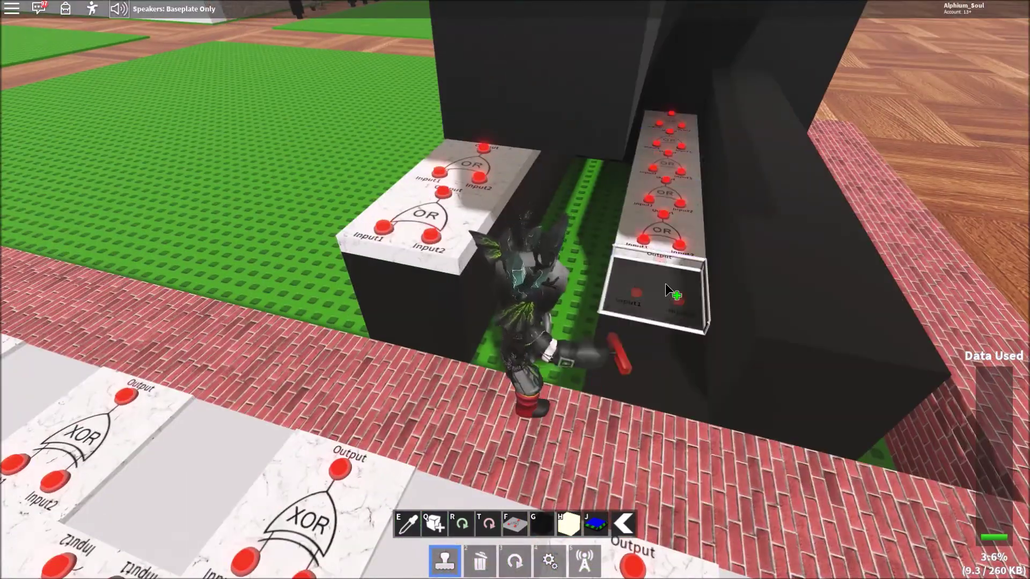
pyautogui.press('w')
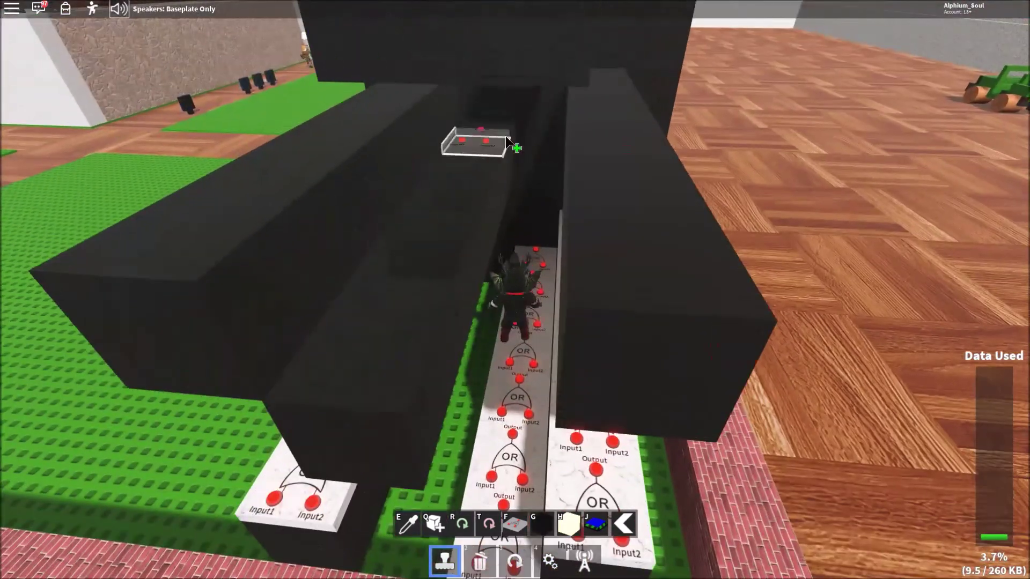
pyautogui.scroll(-3, 400, 285)
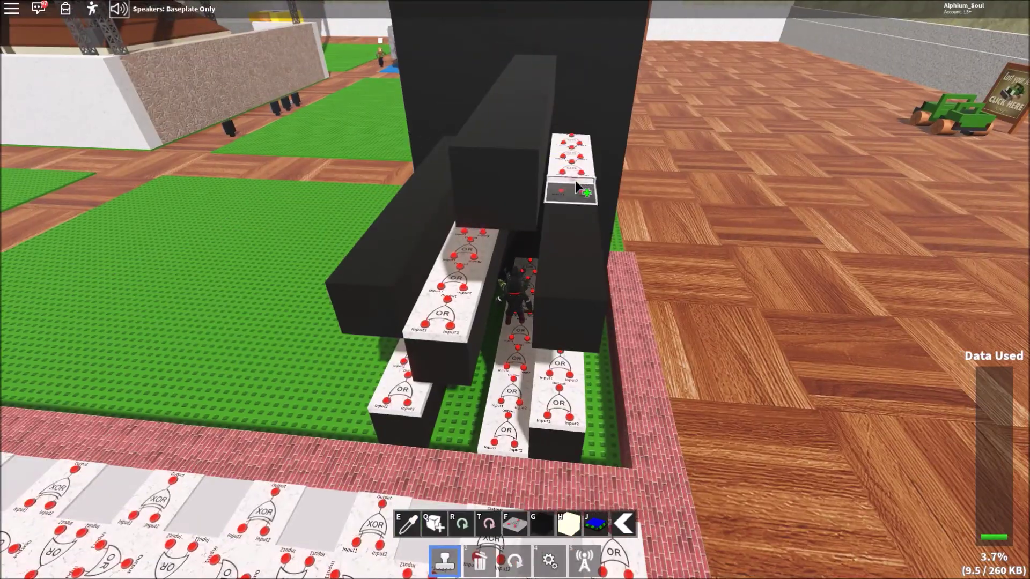
pyautogui.moveTo(573, 263); pyautogui.dragTo(594, 193)
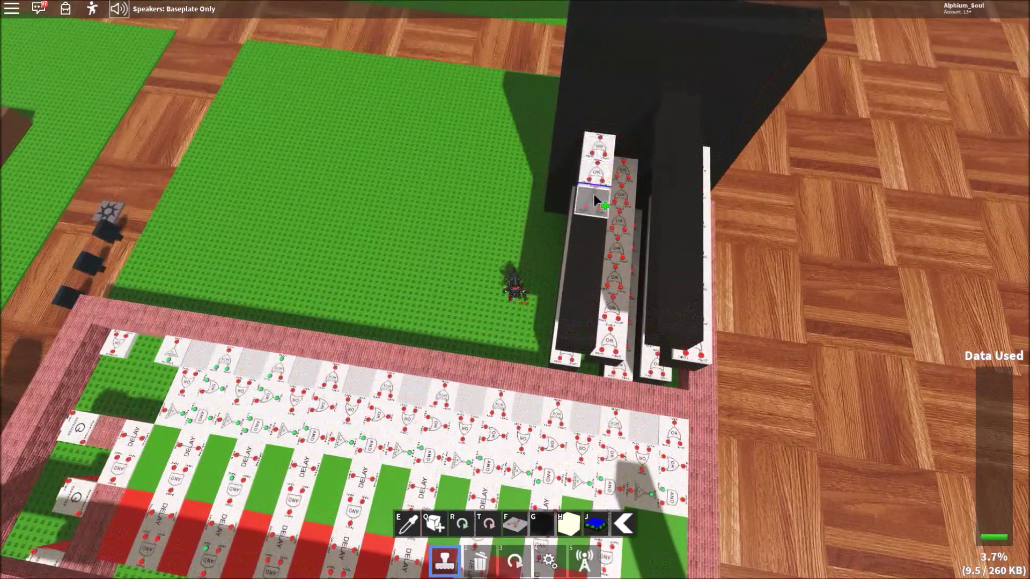
pyautogui.click(593, 287)
pyautogui.click(673, 237)
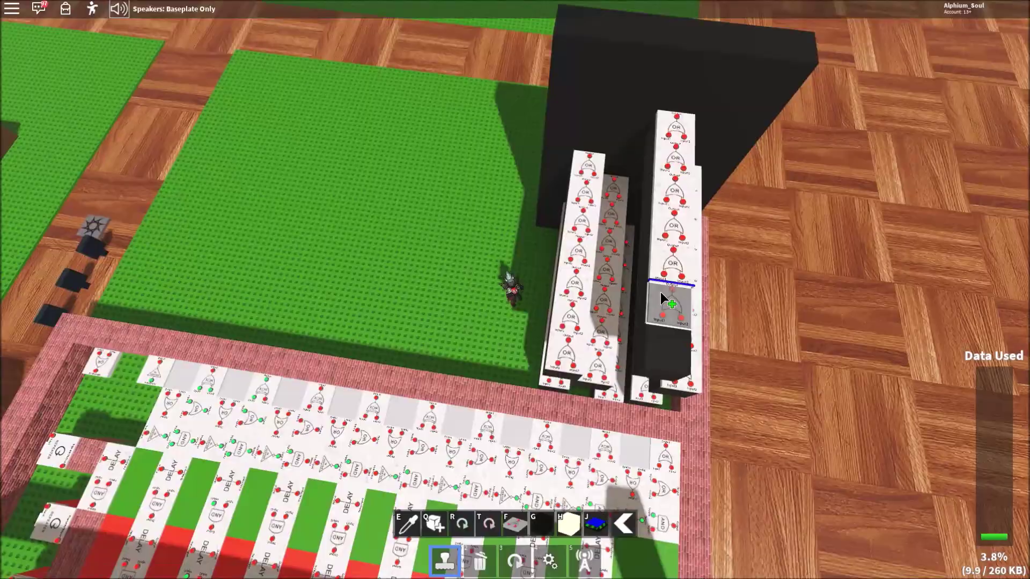
# Step: Wire an OR gate's Output to two Fan receivers behind the display segments
pyautogui.press('5')
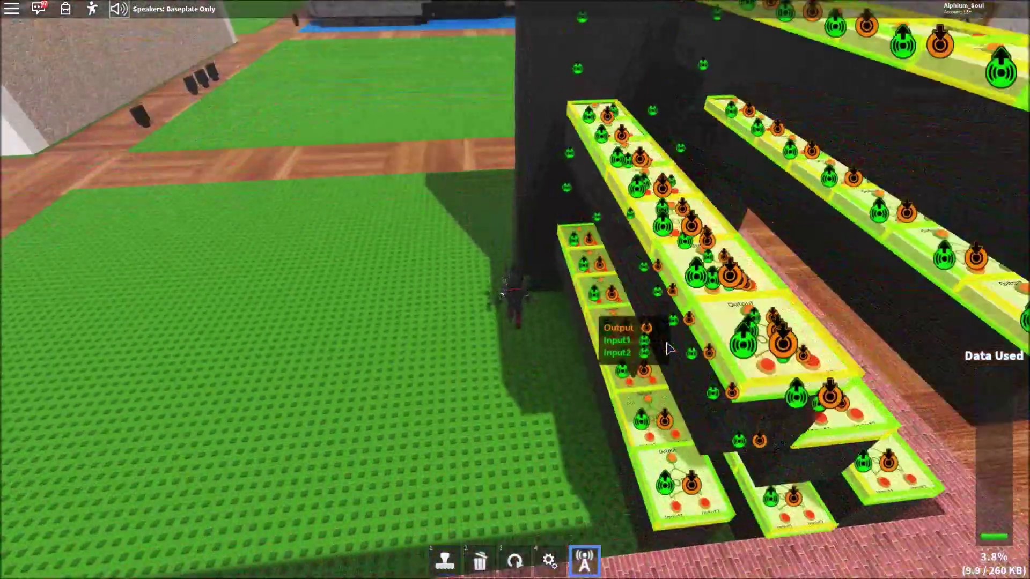
pyautogui.click(644, 198)
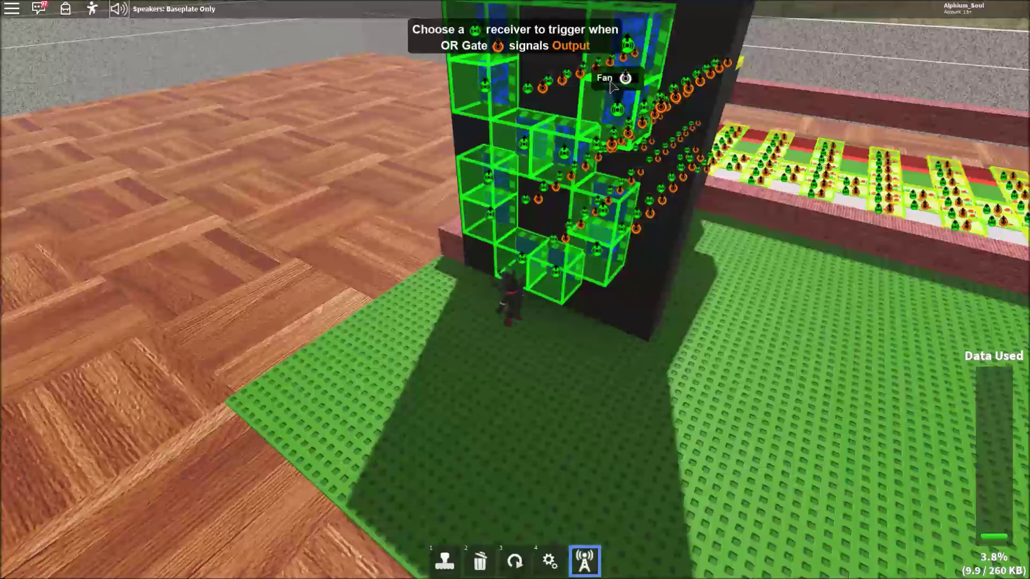
pyautogui.click(612, 86)
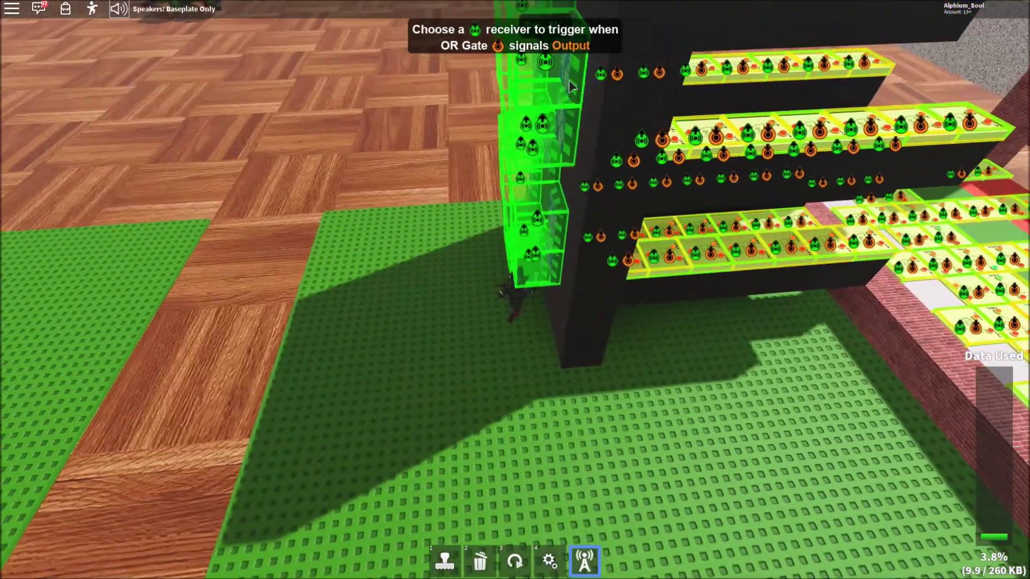
pyautogui.scroll(-3, 676, 71)
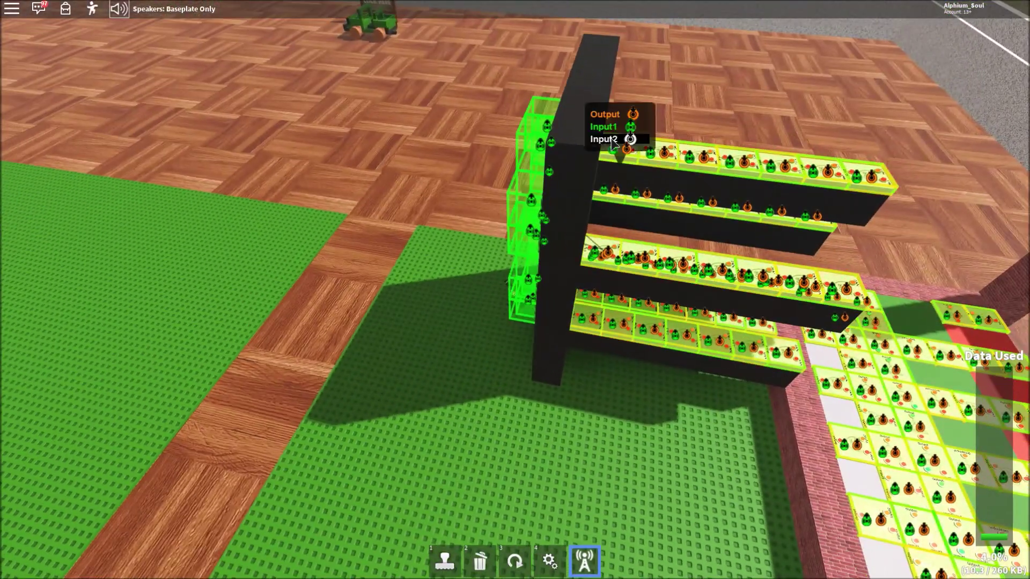
pyautogui.click(532, 137)
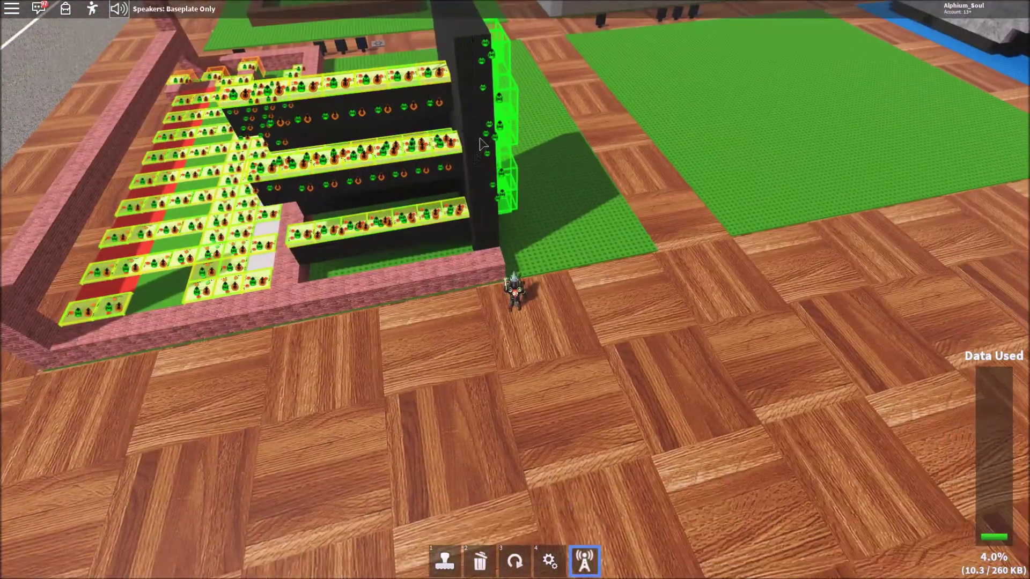
pyautogui.click(505, 112)
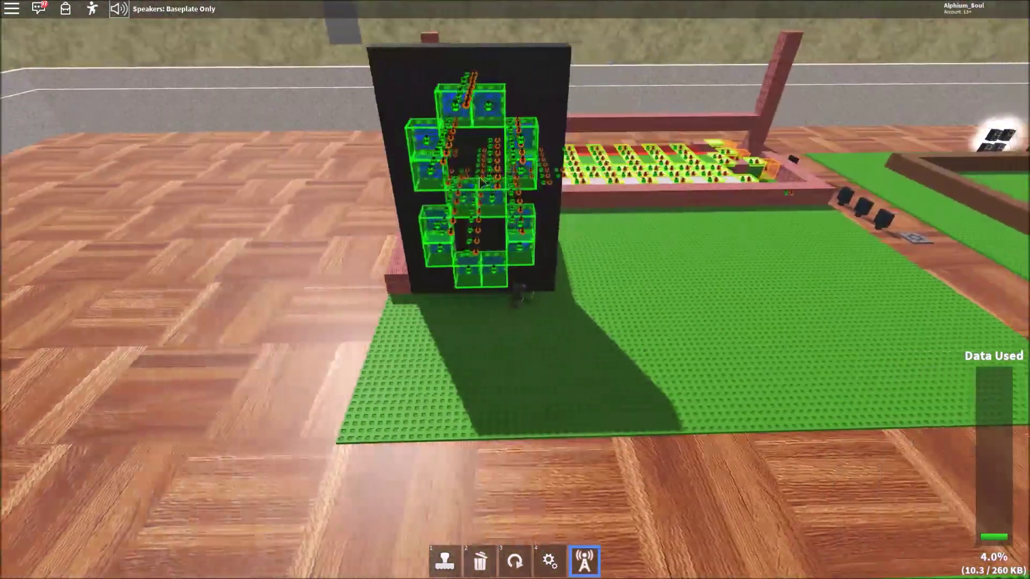
# Step: Connect another OR gate Output to a Fan on the tower's far side, then unequip wiring
pyautogui.press('Right')
pyautogui.press('Right')
pyautogui.press('Right')
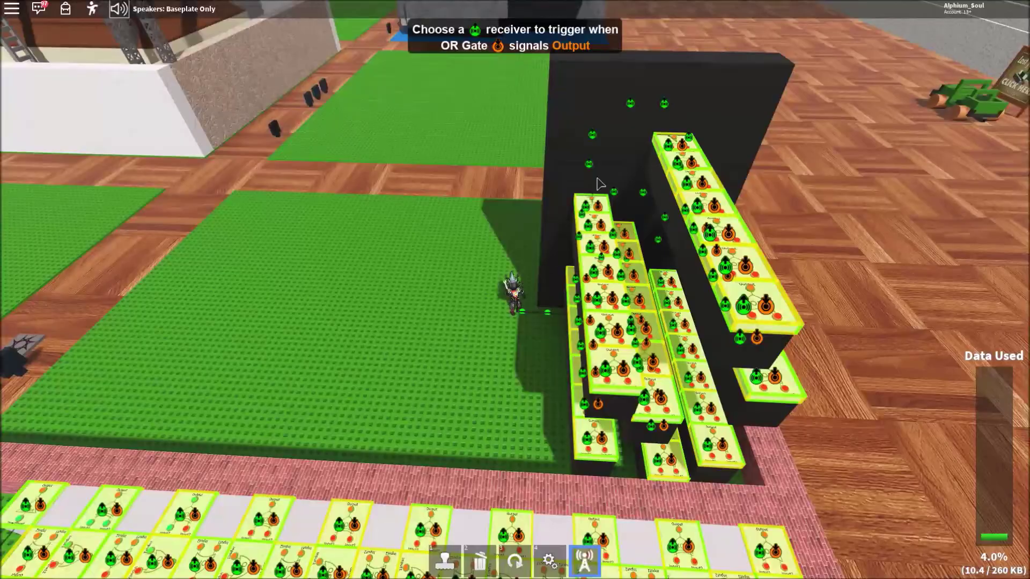
pyautogui.press('Right')
pyautogui.press('Right')
pyautogui.press('Right')
pyautogui.press('Right')
pyautogui.press('Right')
pyautogui.press('Right')
pyautogui.press('Right')
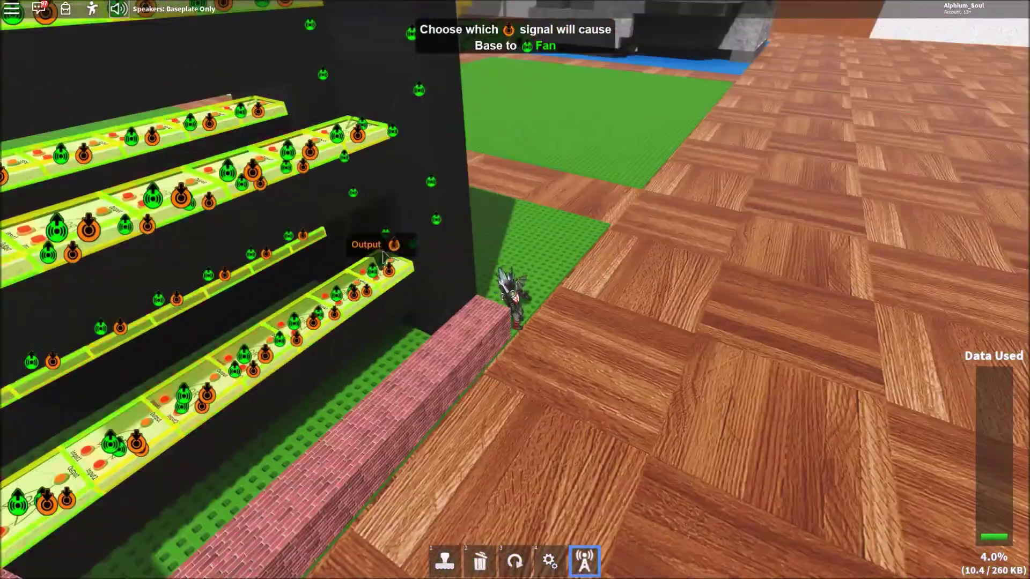
pyautogui.press('Right')
pyautogui.press('Right')
pyautogui.press('Right')
pyautogui.press('Right')
pyautogui.press('Right')
pyautogui.press('Right')
pyautogui.press('Right')
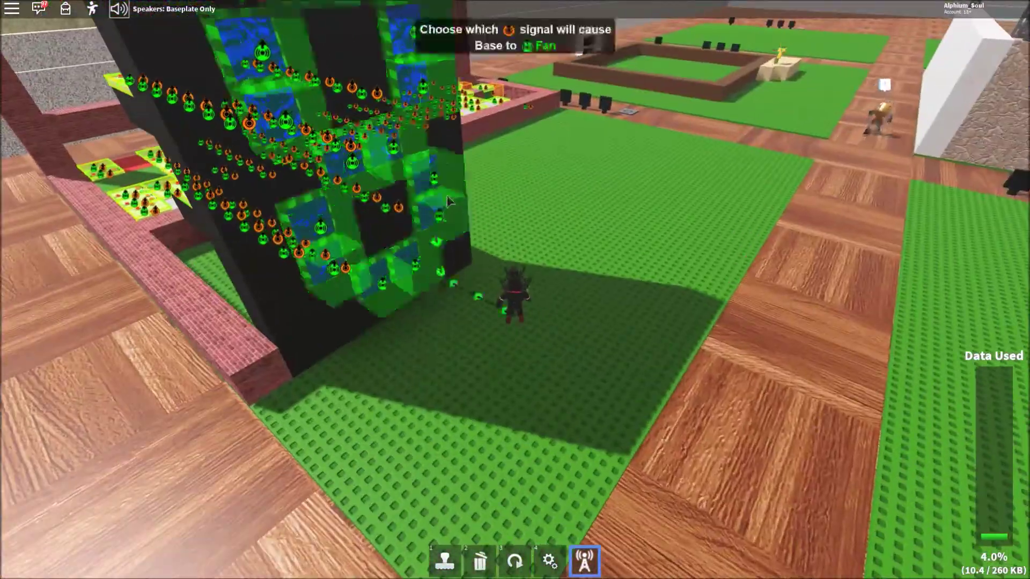
pyautogui.press('Right')
pyautogui.press('Right')
pyautogui.press('Right')
pyautogui.press('Right')
pyautogui.press('Right')
pyautogui.press('Right')
pyautogui.press('Right')
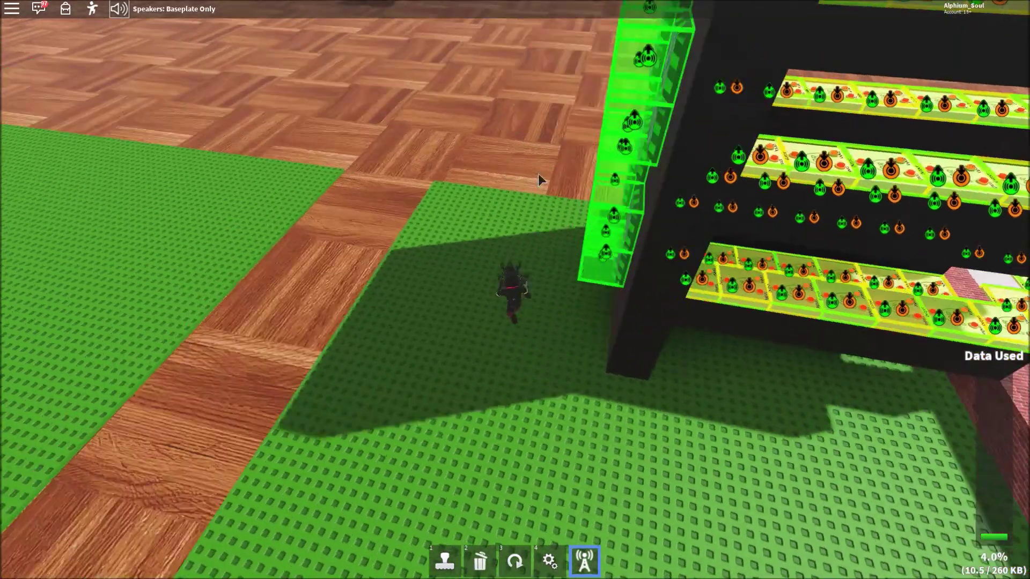
pyautogui.scroll(3, 781, 292)
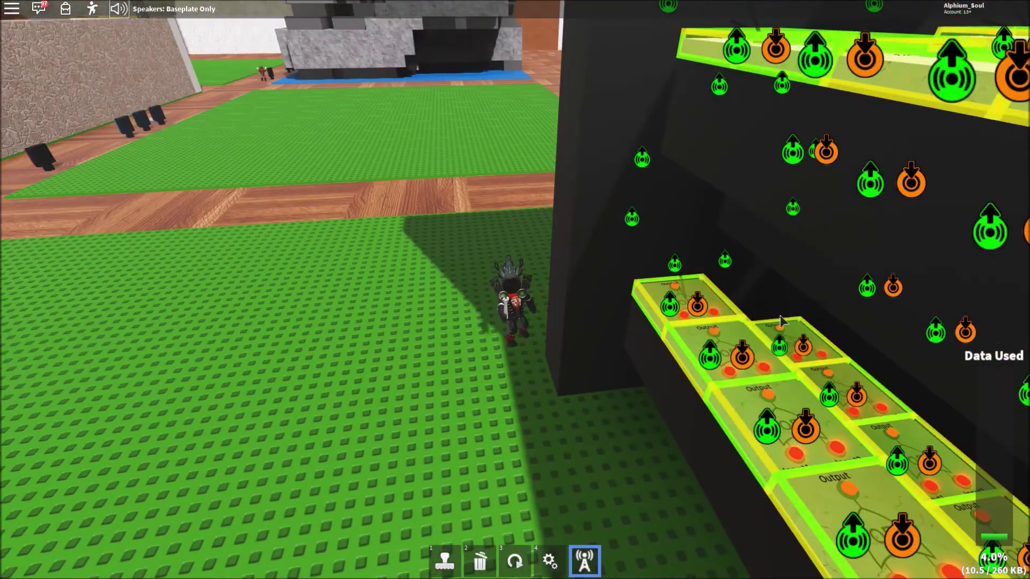
pyautogui.click(774, 297)
pyautogui.press('Right')
pyautogui.press('Right')
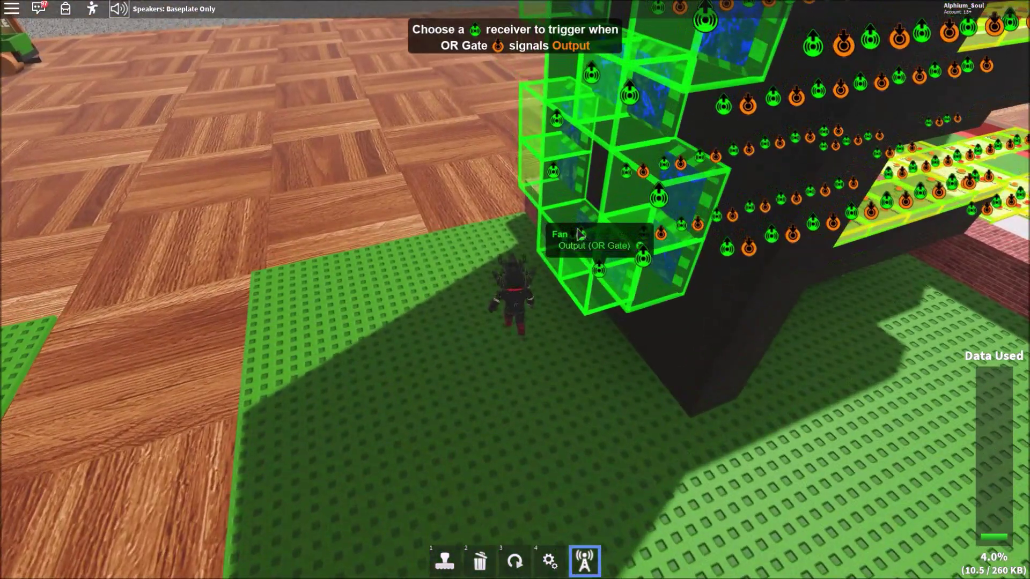
pyautogui.click(575, 216)
pyautogui.press('Right')
pyautogui.press('Right')
pyautogui.scroll(-3, 379, 246)
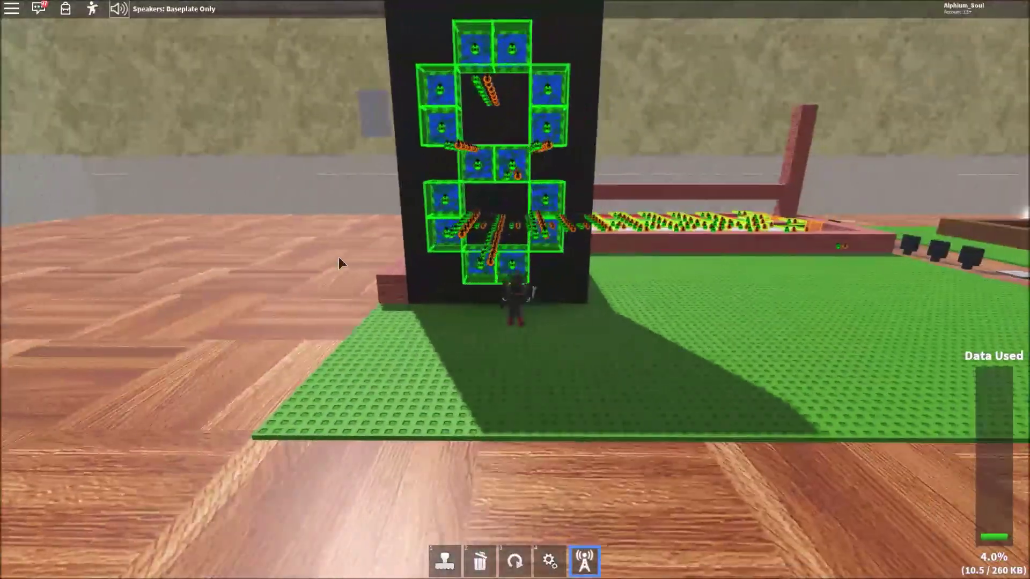
pyautogui.press('5')
# Step: Feed a first OR gate output into a neighbouring gate's input
pyautogui.press('d')
pyautogui.press('Right')
pyautogui.press('Right')
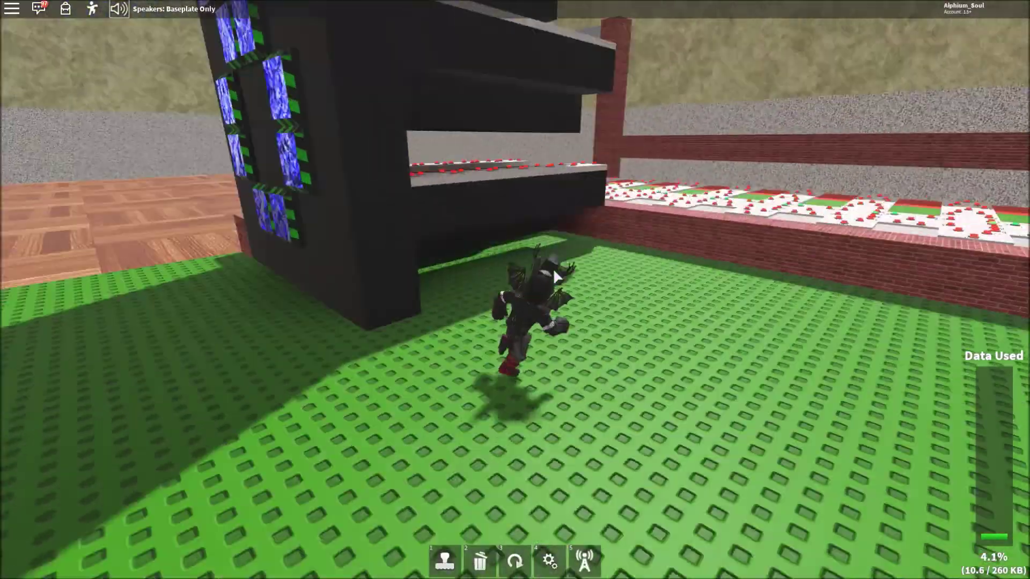
pyautogui.press('Left')
pyautogui.press('Left')
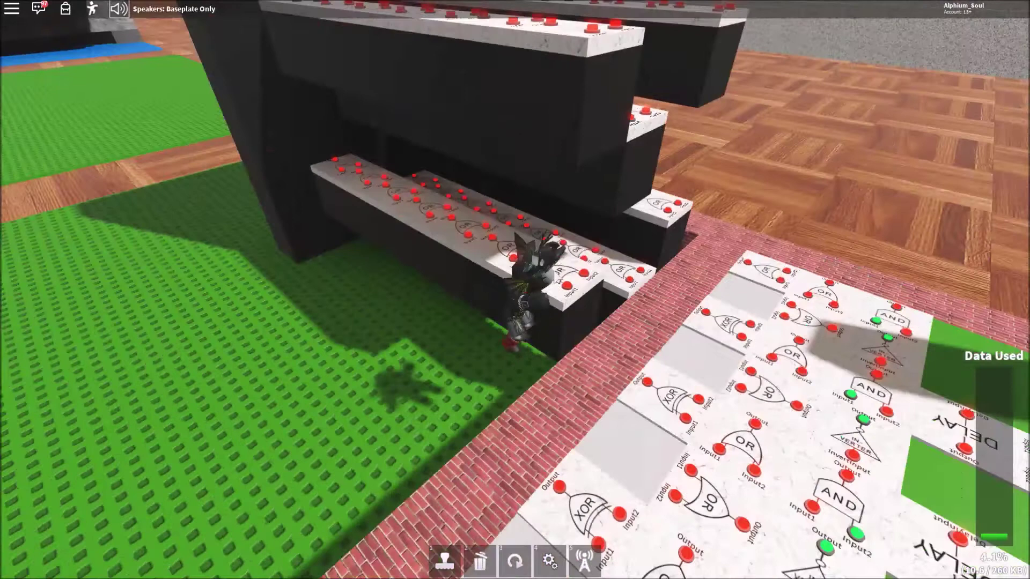
pyautogui.press('5')
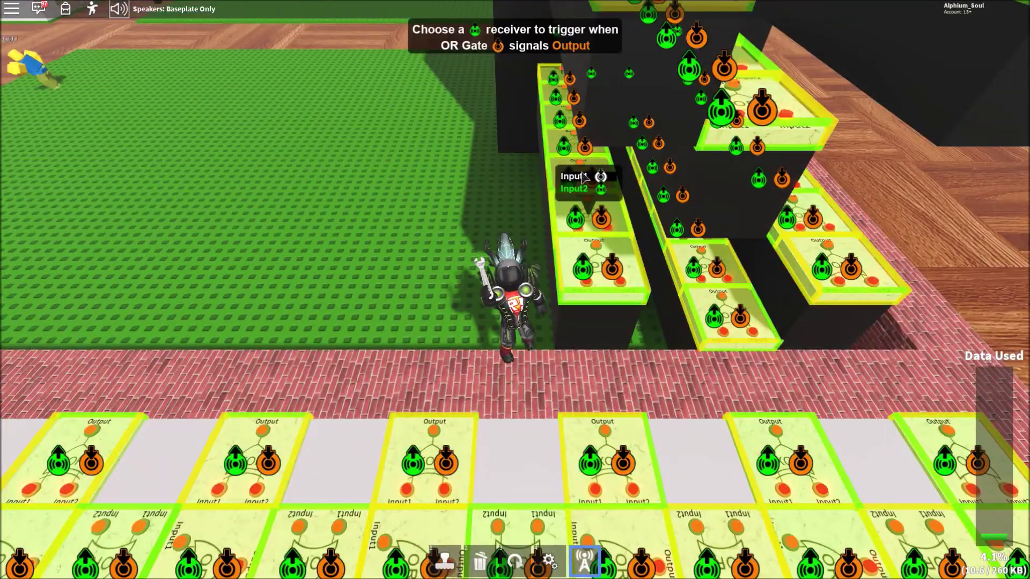
pyautogui.click(581, 178)
pyautogui.press('w')
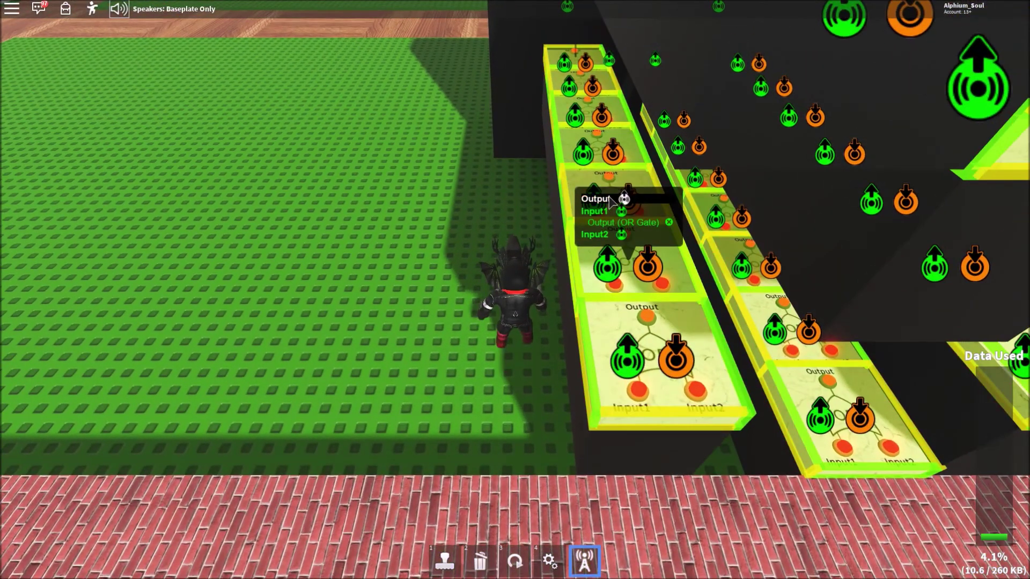
pyautogui.click(604, 156)
pyautogui.press('w')
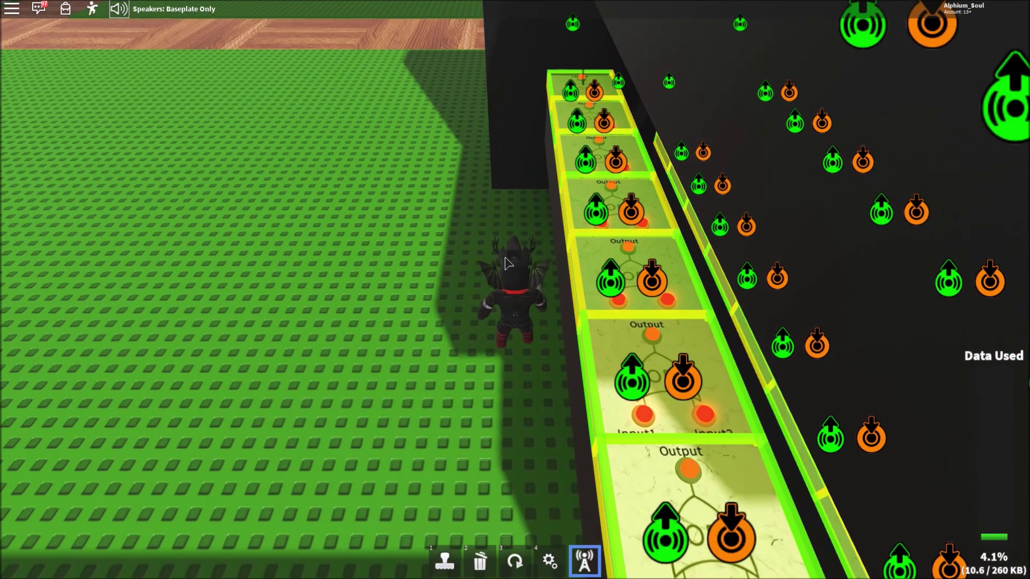
# Step: Route several more OR gate Outputs into nearby gates' Input1/Input2 receivers
pyautogui.click(628, 238)
pyautogui.click(620, 231)
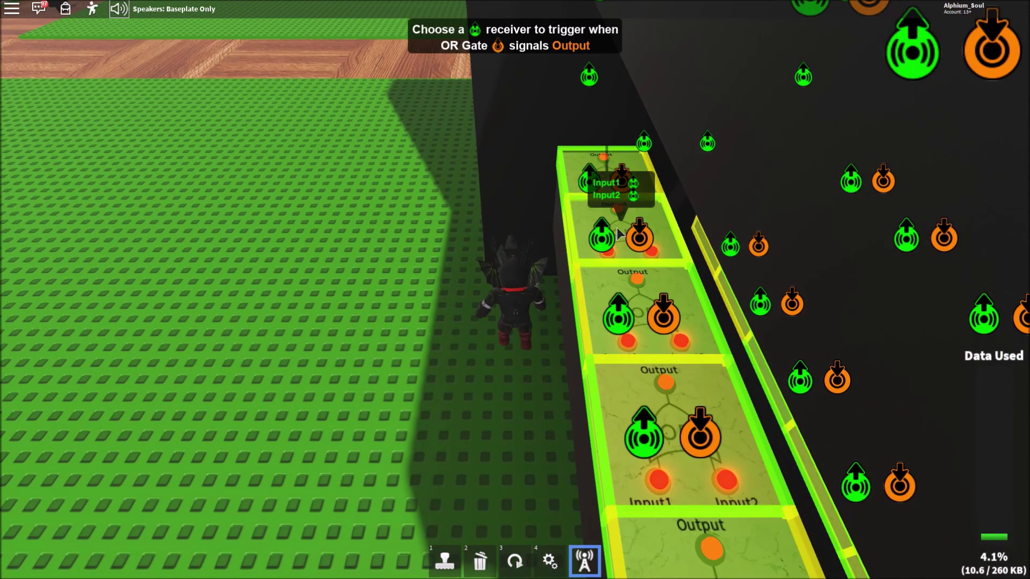
pyautogui.click(616, 210)
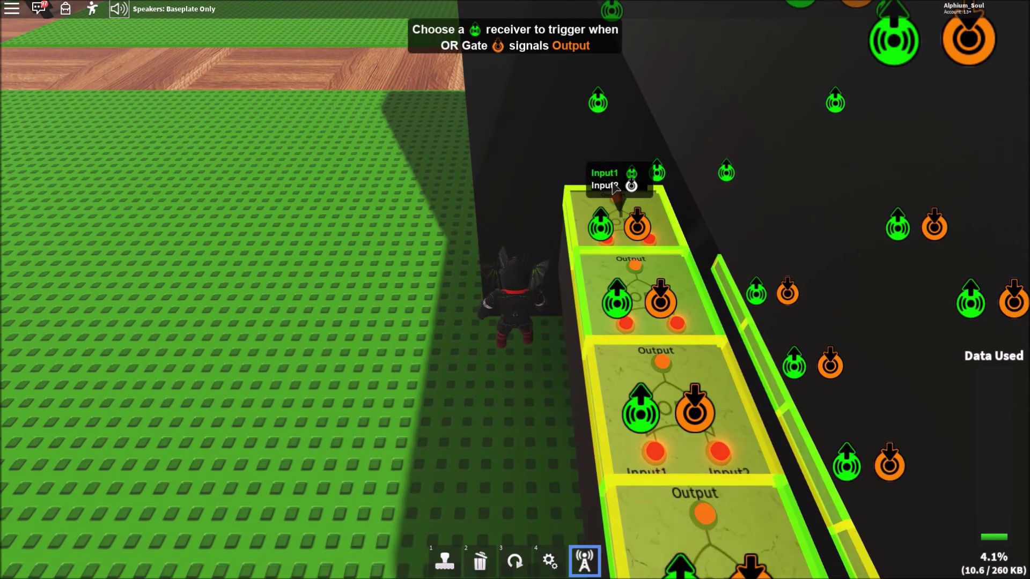
pyautogui.click(611, 177)
pyautogui.scroll(-5, 409, 276)
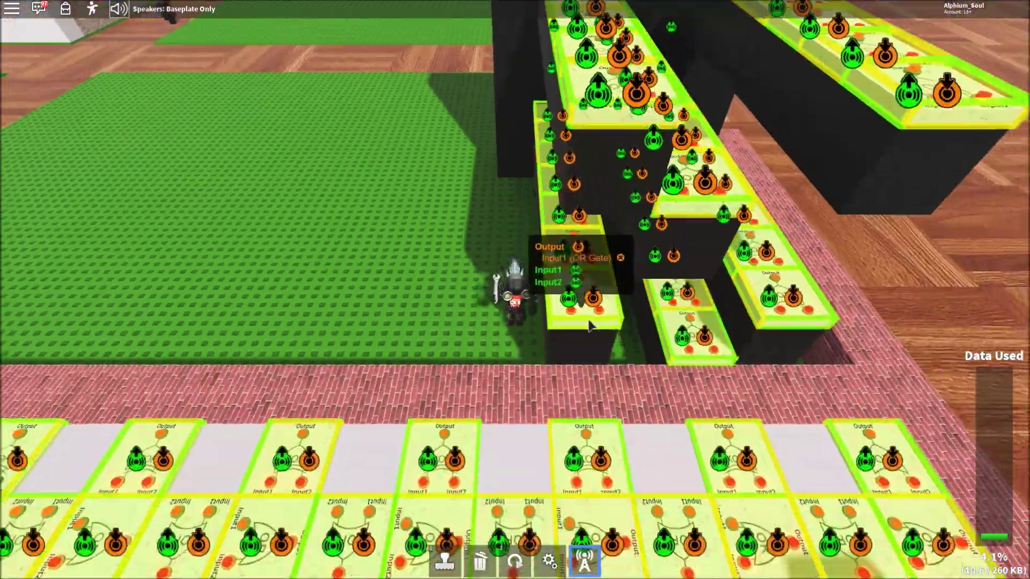
pyautogui.scroll(5, 637, 341)
pyautogui.click(619, 241)
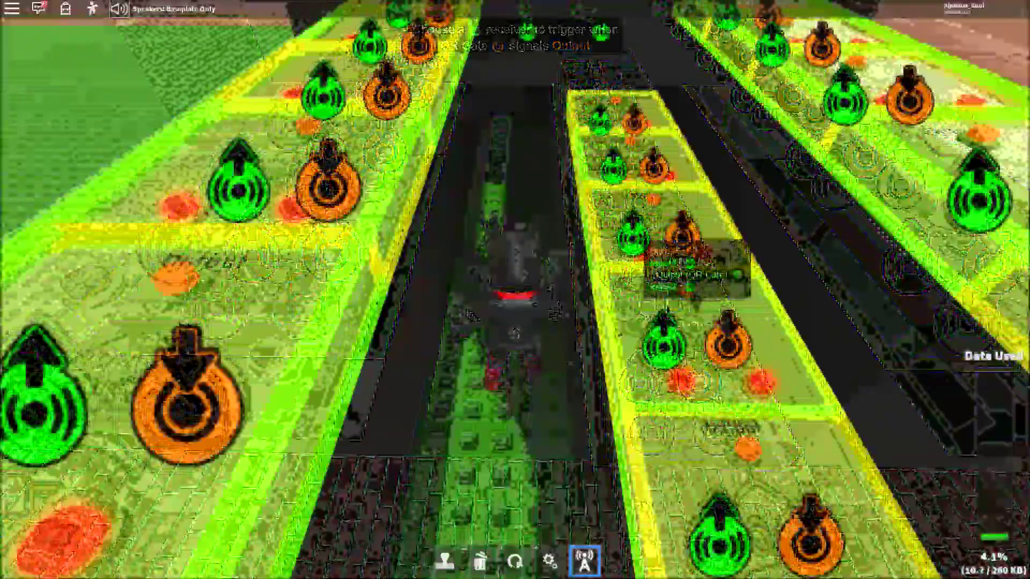
pyautogui.scroll(-5, 574, 330)
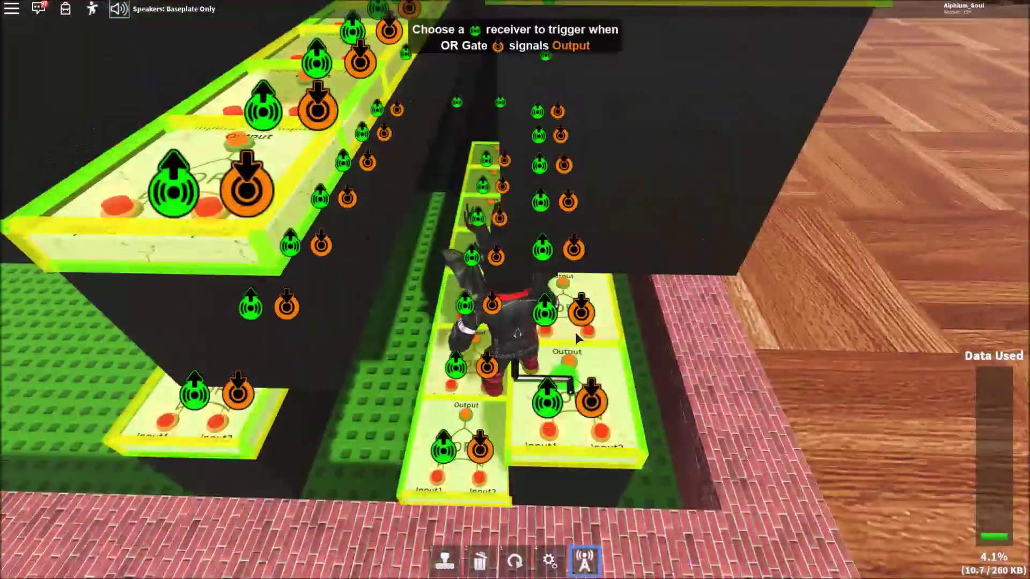
pyautogui.scroll(3, 575, 337)
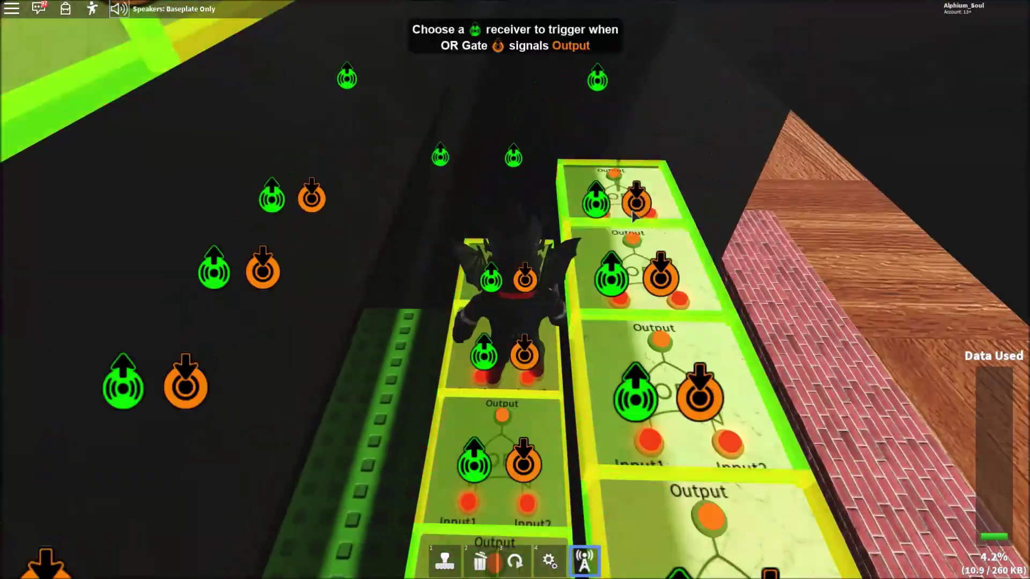
pyautogui.scroll(-5, 623, 153)
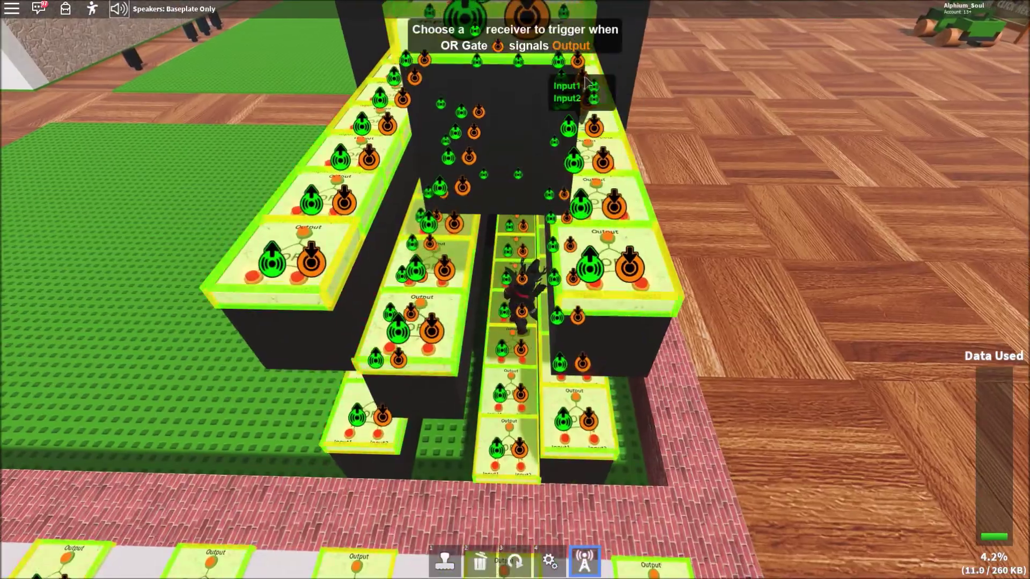
pyautogui.scroll(5, 536, 363)
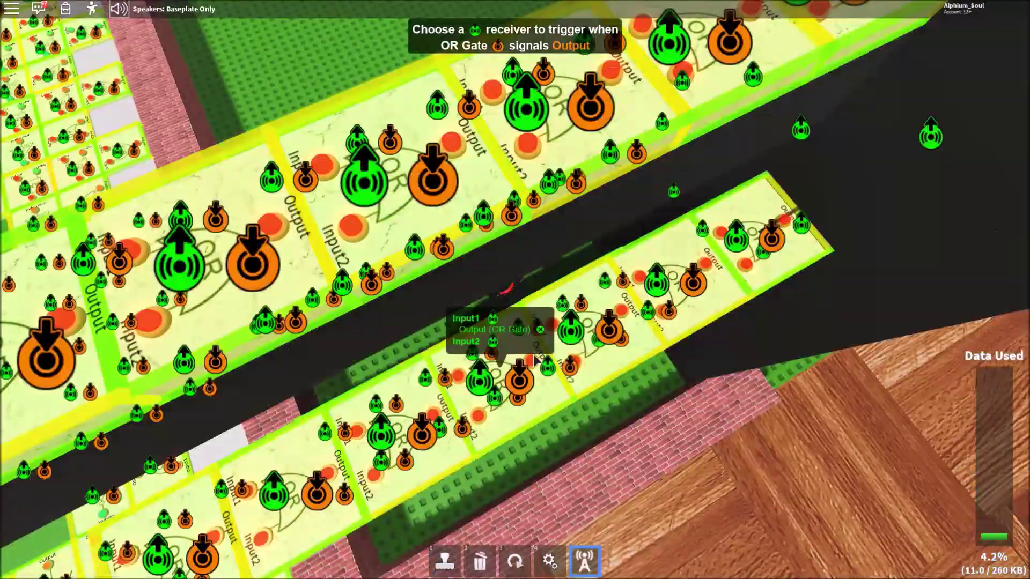
pyautogui.click(765, 184)
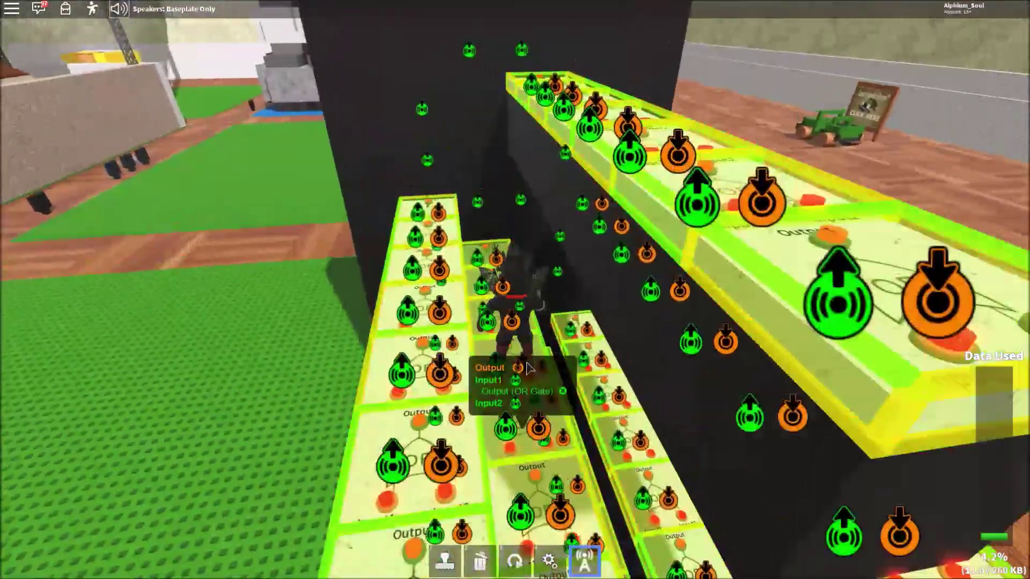
# Step: Chain further OR gate outputs into neighbouring gate inputs on the lower stacks
pyautogui.click(494, 361)
pyautogui.click(510, 345)
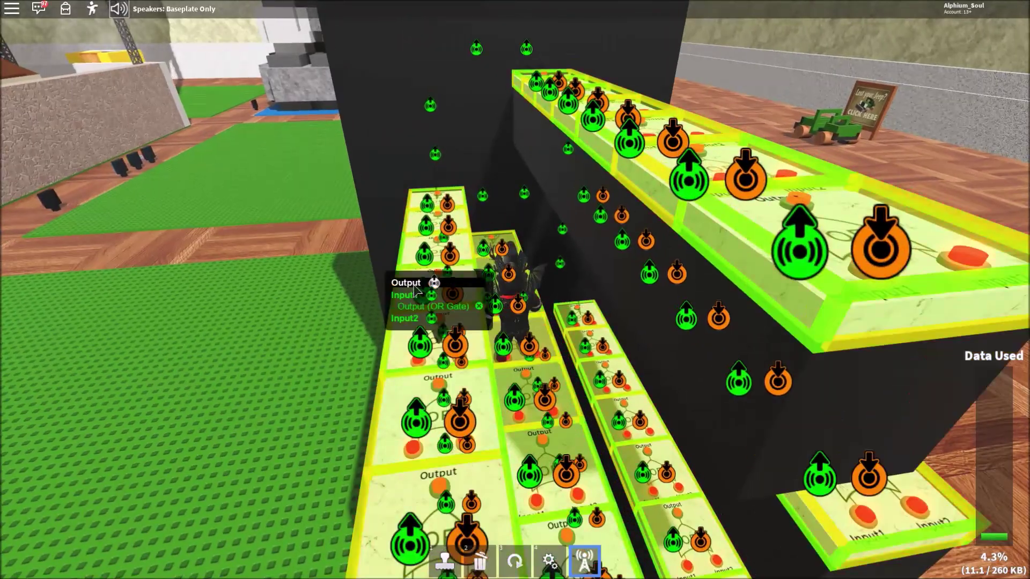
pyautogui.click(426, 287)
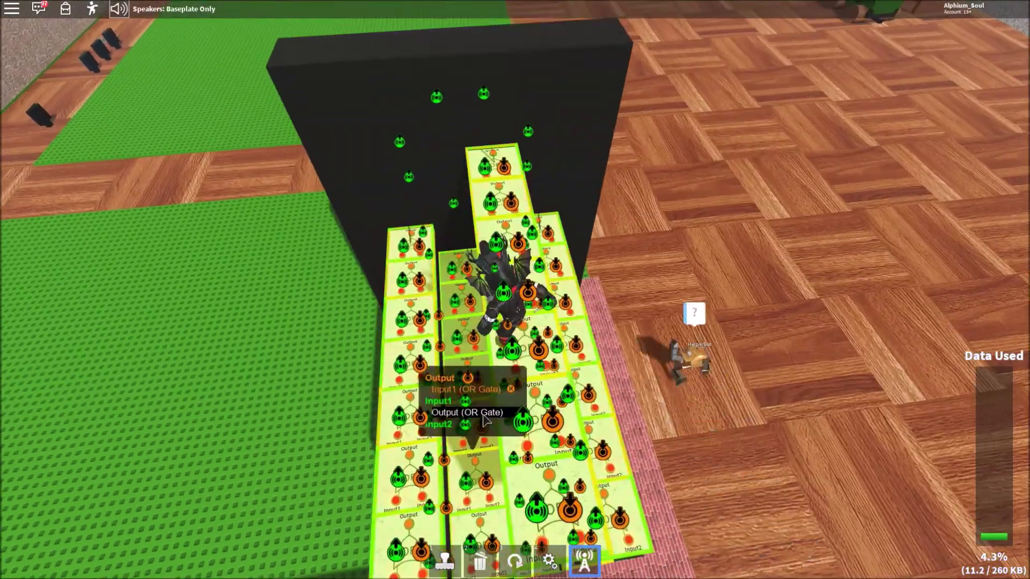
pyautogui.click(455, 385)
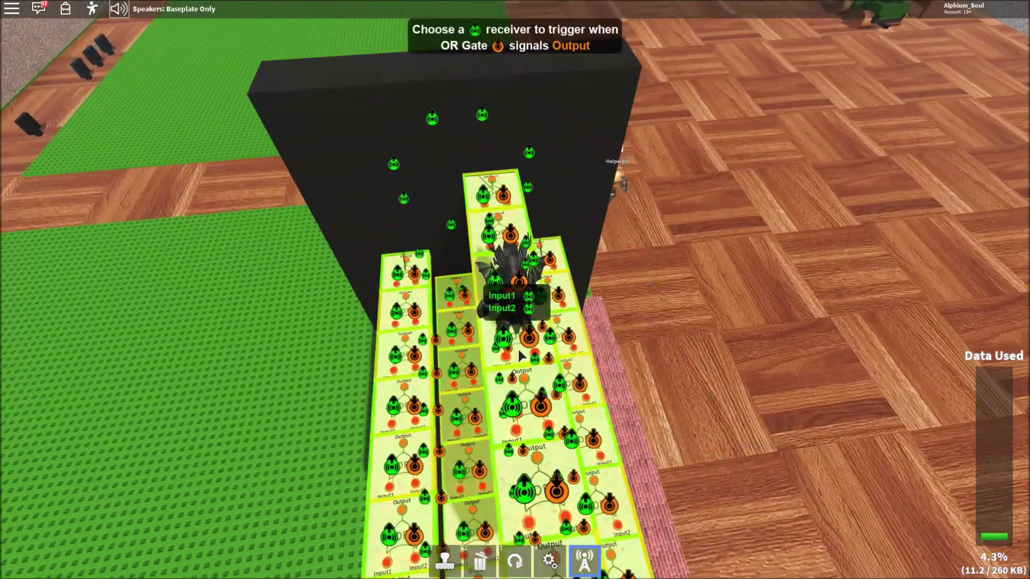
pyautogui.click(524, 358)
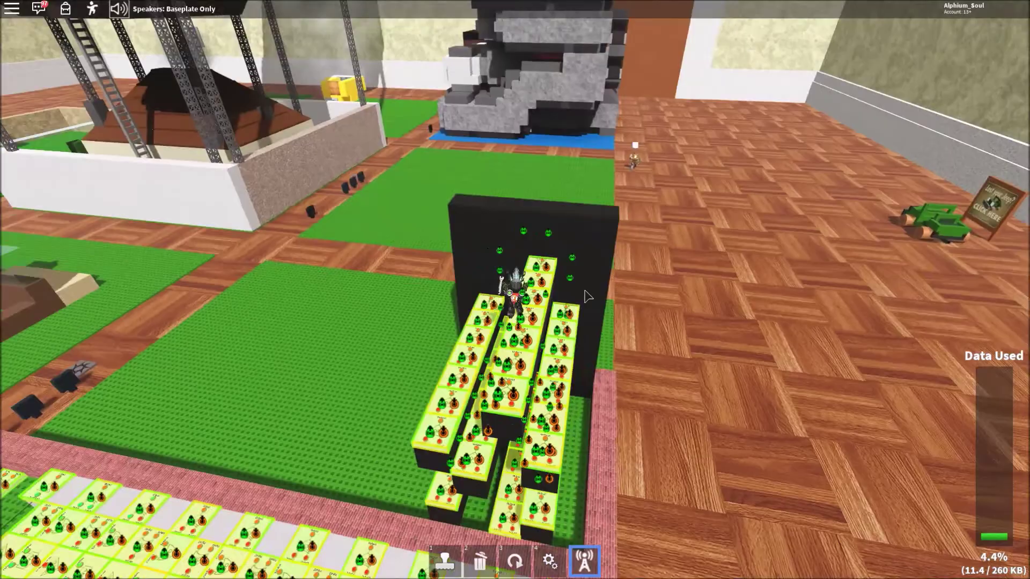
# Step: Walk around the black wall and view the blue seven-segment display from low and side angles
pyautogui.press('w')
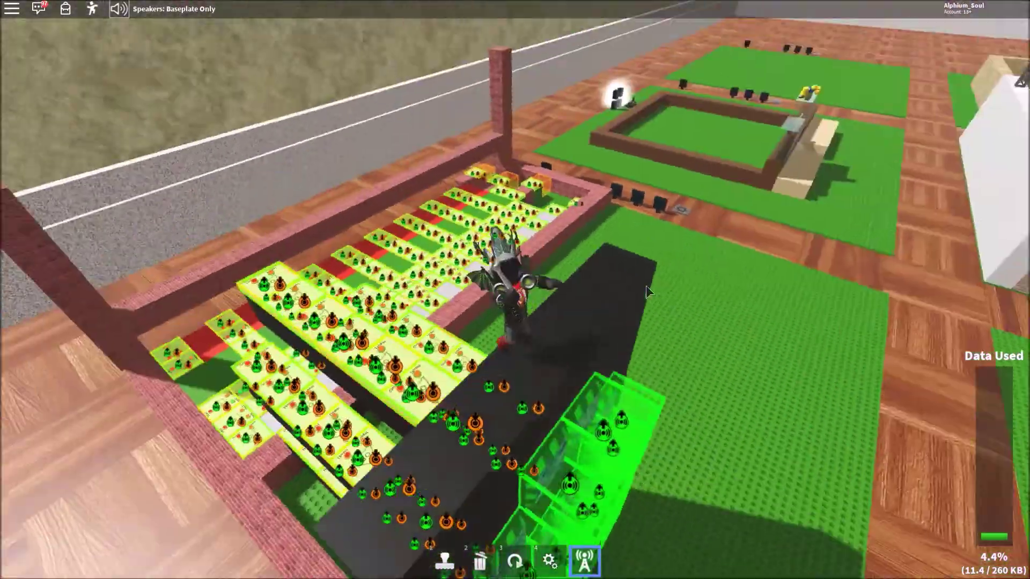
pyautogui.moveTo(646, 291); pyautogui.dragTo(705, 465)
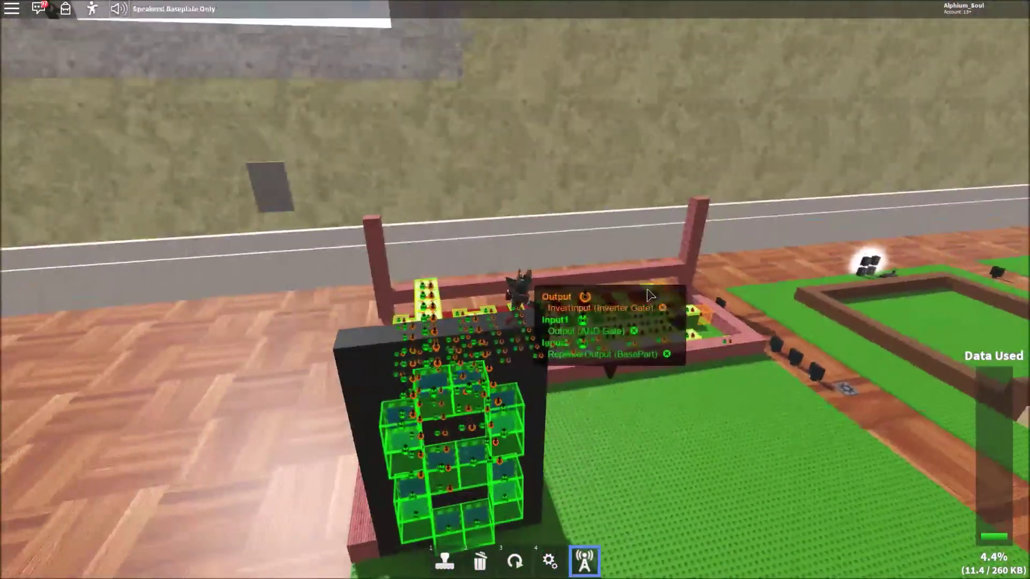
pyautogui.press('s')
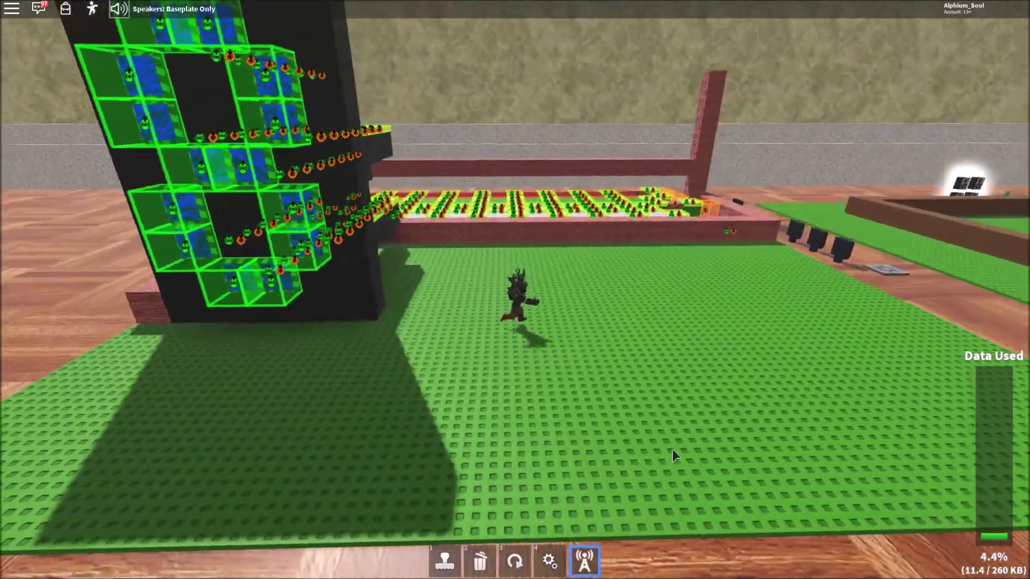
pyautogui.scroll(-5, 734, 282)
pyautogui.scroll(5, 714, 233)
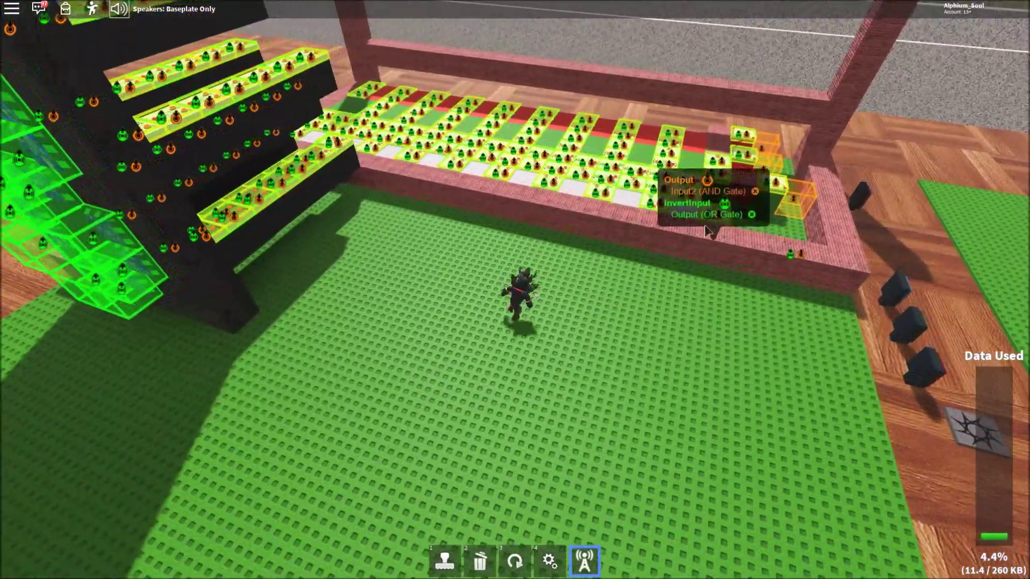
pyautogui.scroll(-3, 705, 231)
pyautogui.moveTo(706, 231)
pyautogui.mouseDown()
pyautogui.moveTo(419, 172)
pyautogui.moveTo(513, 328)
pyautogui.mouseUp()
pyautogui.scroll(3, 420, 173)
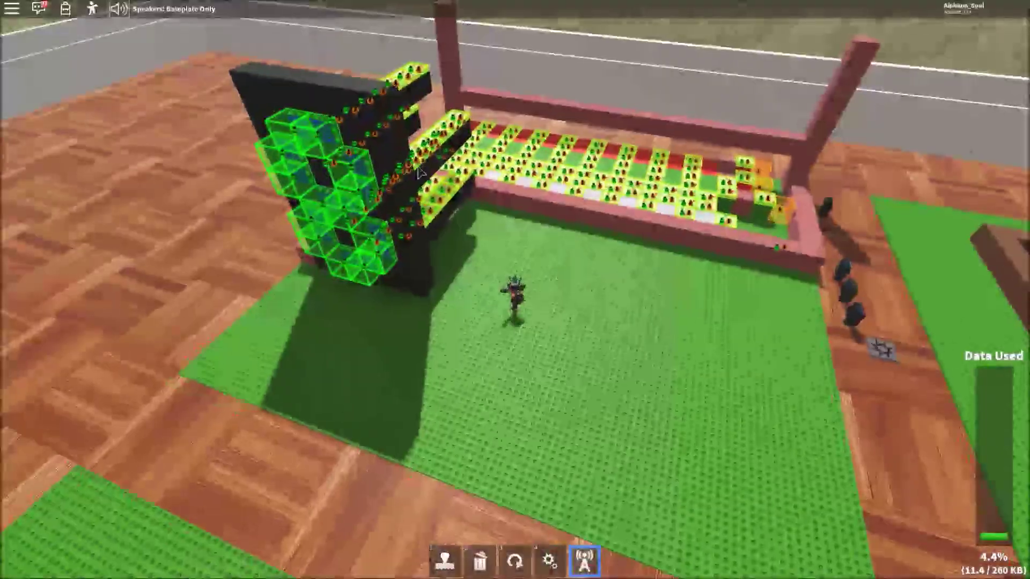
pyautogui.scroll(3, 512, 328)
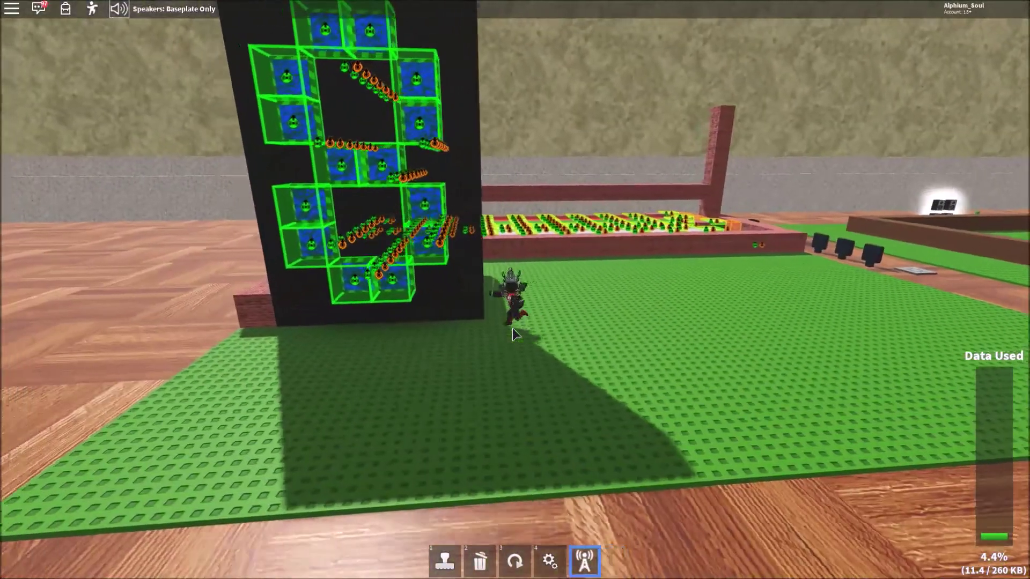
pyautogui.press('a')
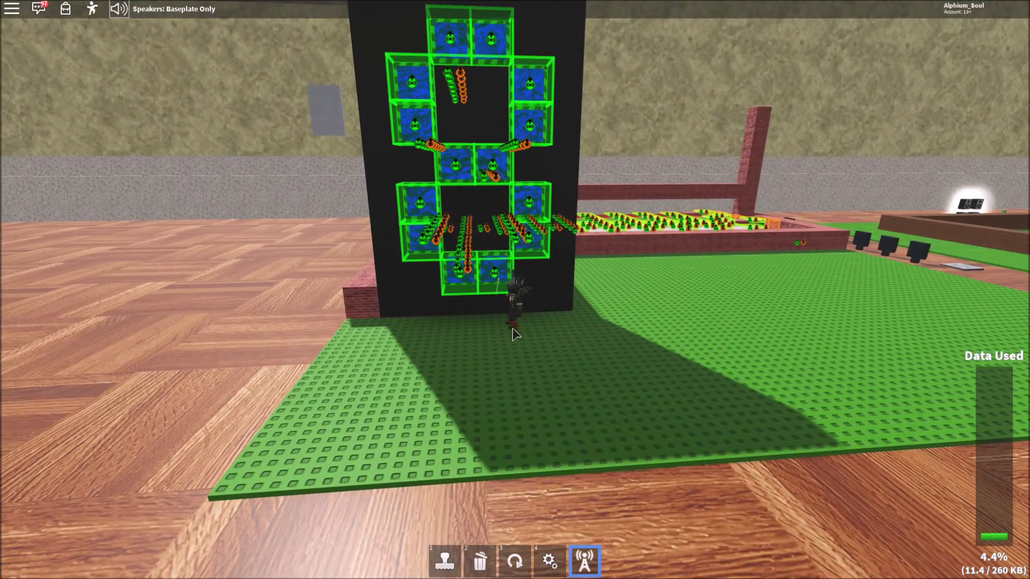
pyautogui.moveTo(539, 193); pyautogui.dragTo(554, 187)
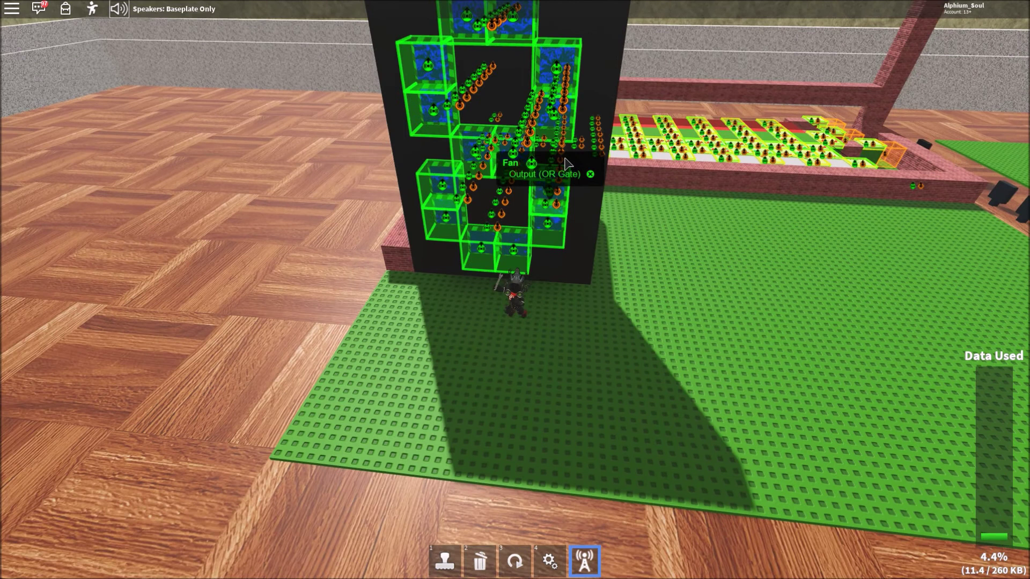
pyautogui.moveTo(595, 153); pyautogui.dragTo(580, 159)
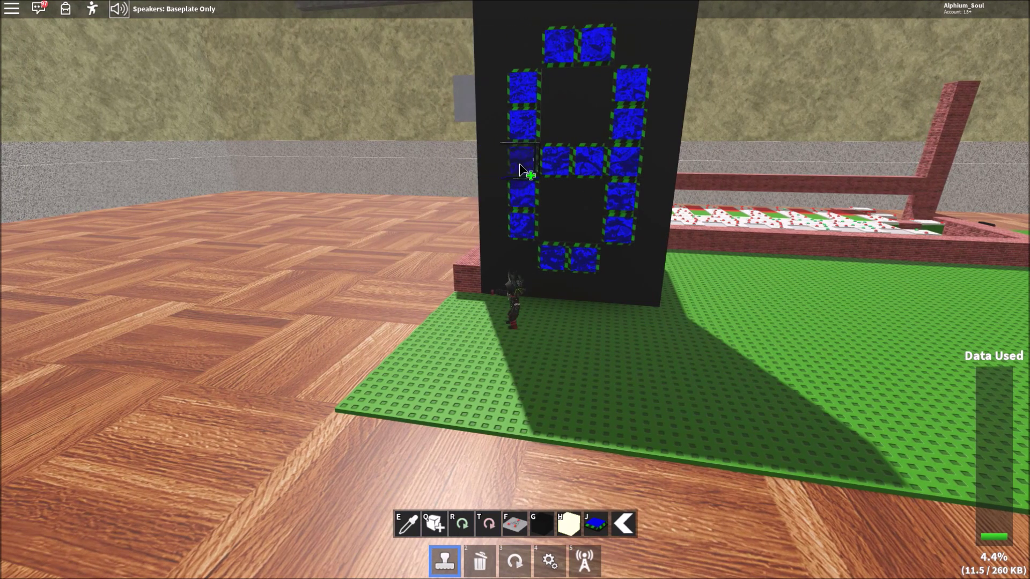
# Step: Put away the building tools and run back toward the brick-walled gate board
pyautogui.moveTo(520, 163); pyautogui.dragTo(521, 183)
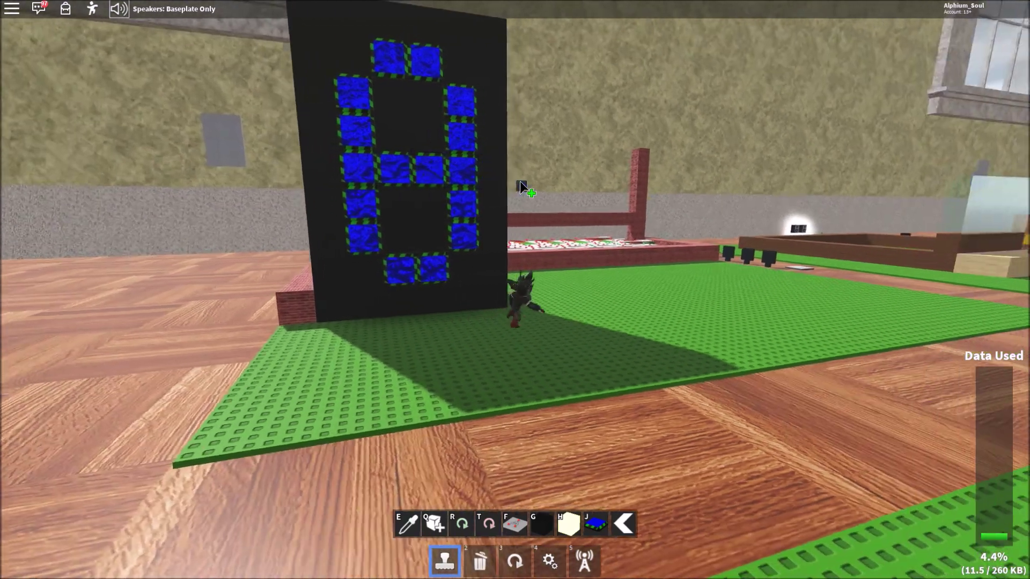
pyautogui.press('1')
pyautogui.press('w')
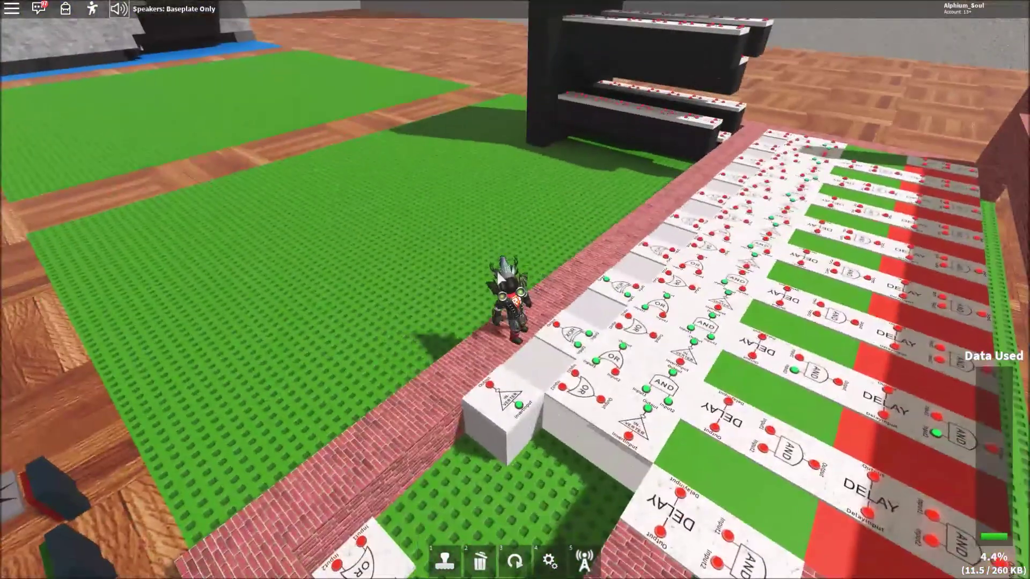
# Step: Turn on the wiring view and start a wire from the inverter gate's Output
pyautogui.press('5')
pyautogui.press('5')
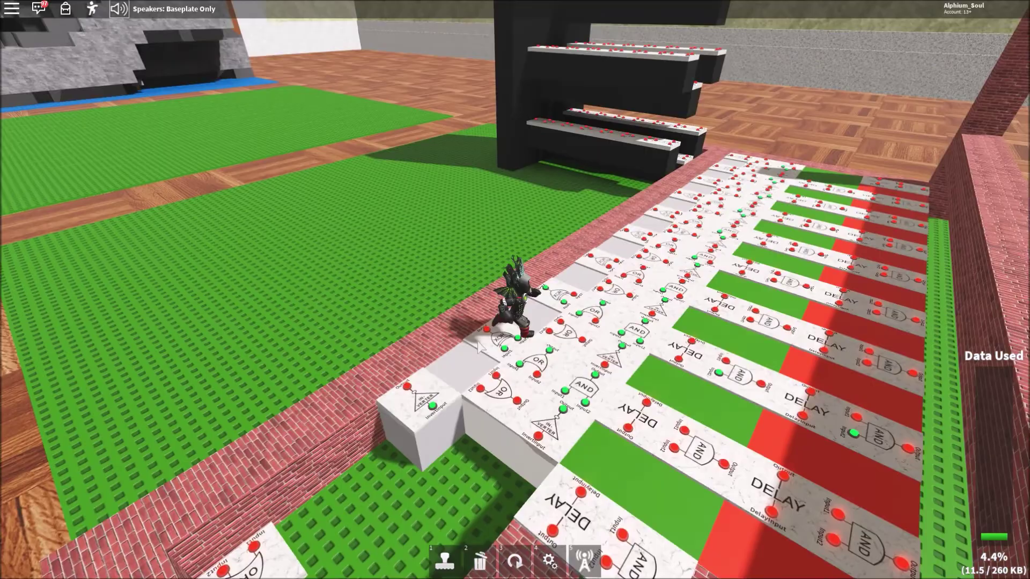
pyautogui.moveTo(476, 339); pyautogui.dragTo(670, 414)
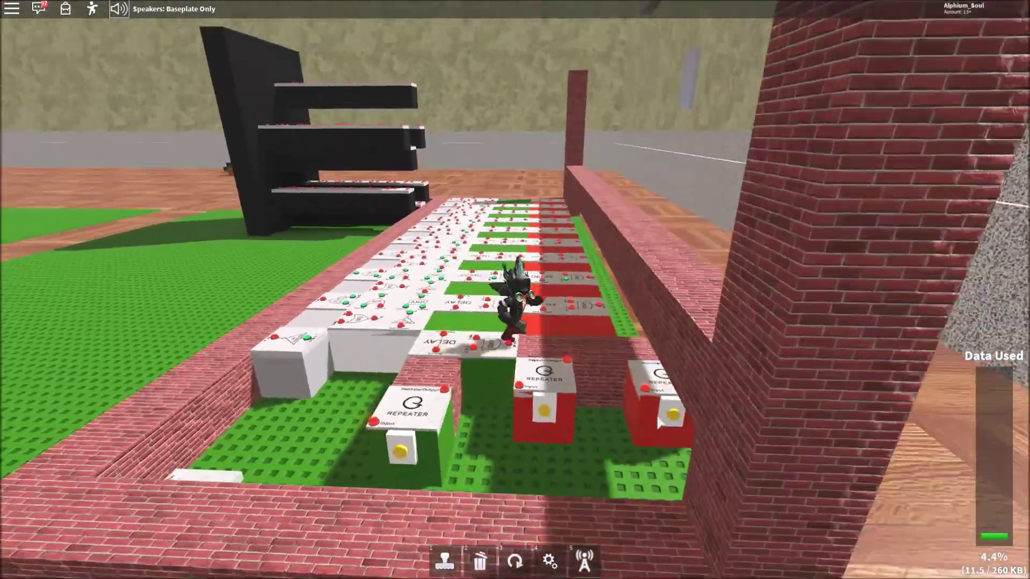
pyautogui.scroll(-5, 252, 353)
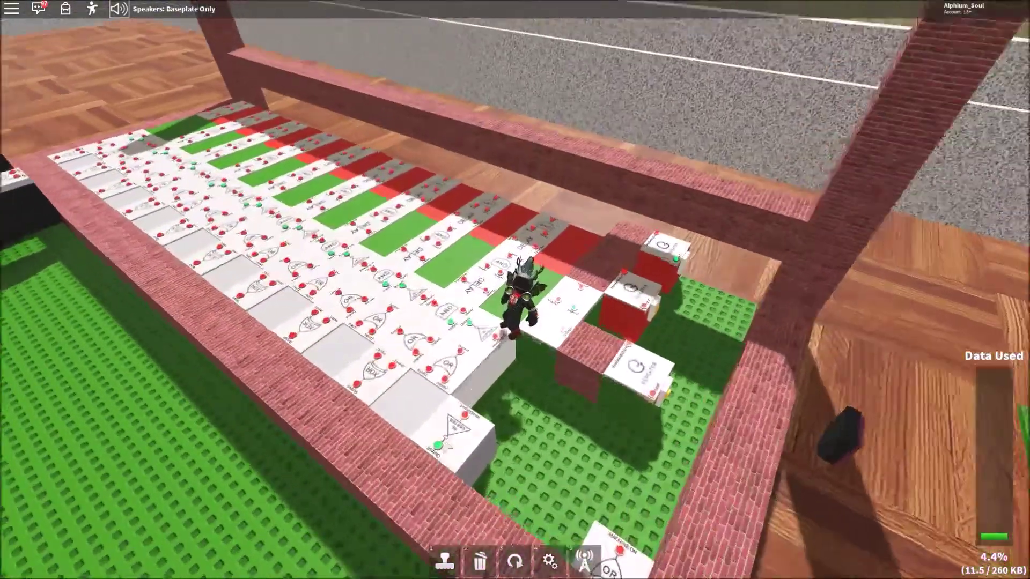
pyautogui.press('5')
pyautogui.click(445, 387)
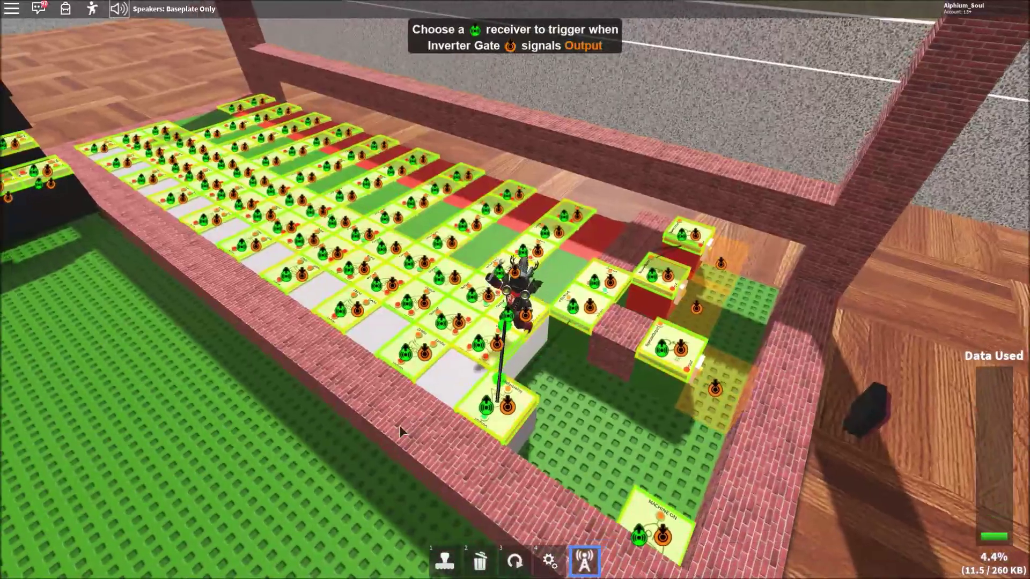
# Step: Connect the inverter output to an Input1/Input2 receiver on a display-stack gate
pyautogui.press('w')
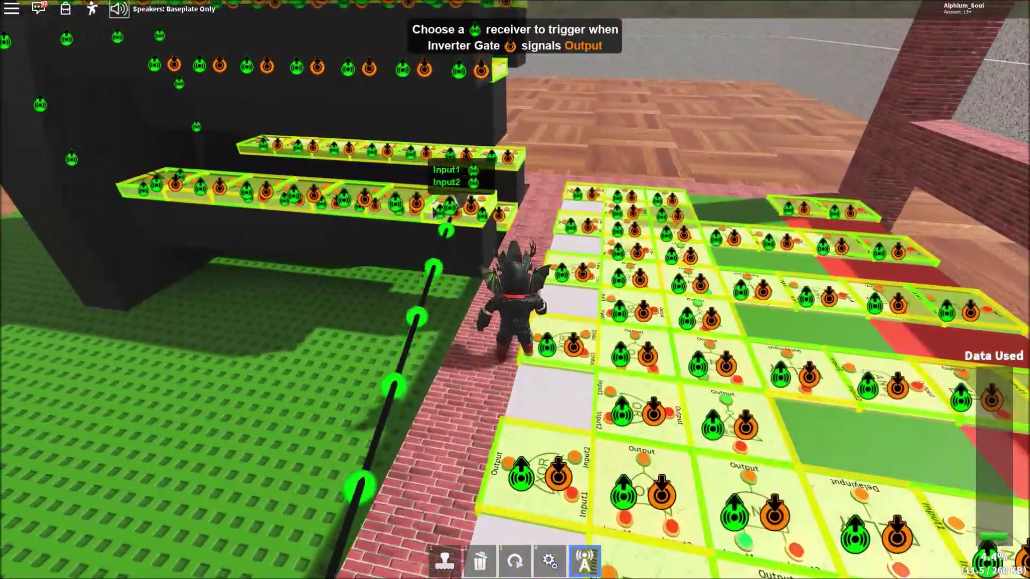
pyautogui.press('Left')
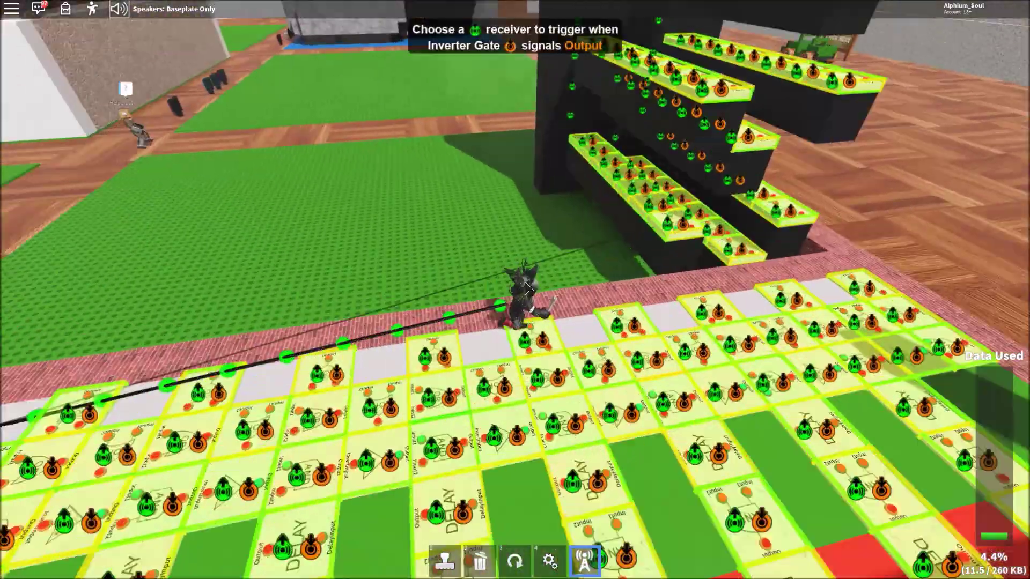
pyautogui.click(180, 321)
pyautogui.click(230, 350)
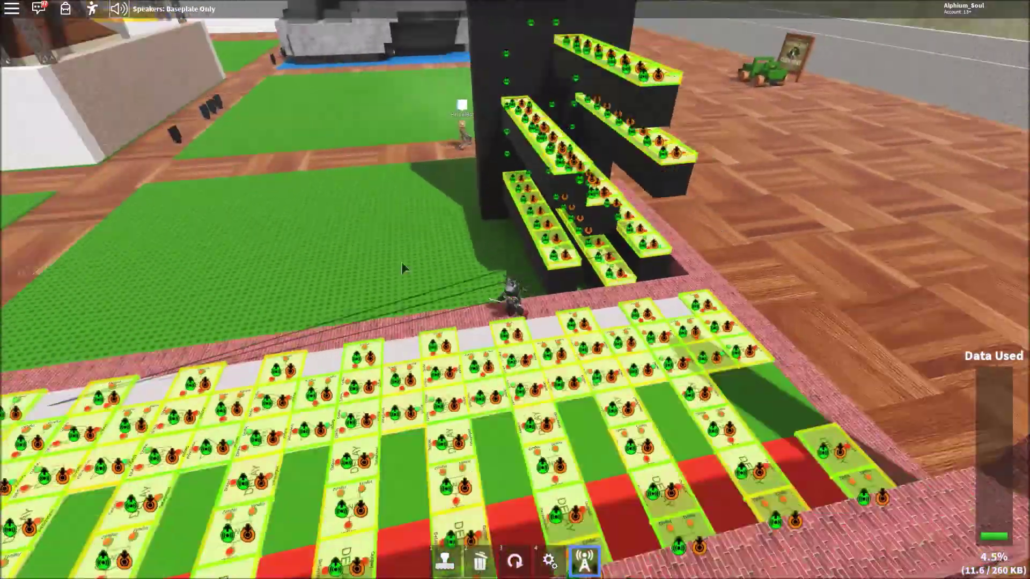
pyautogui.click(405, 269)
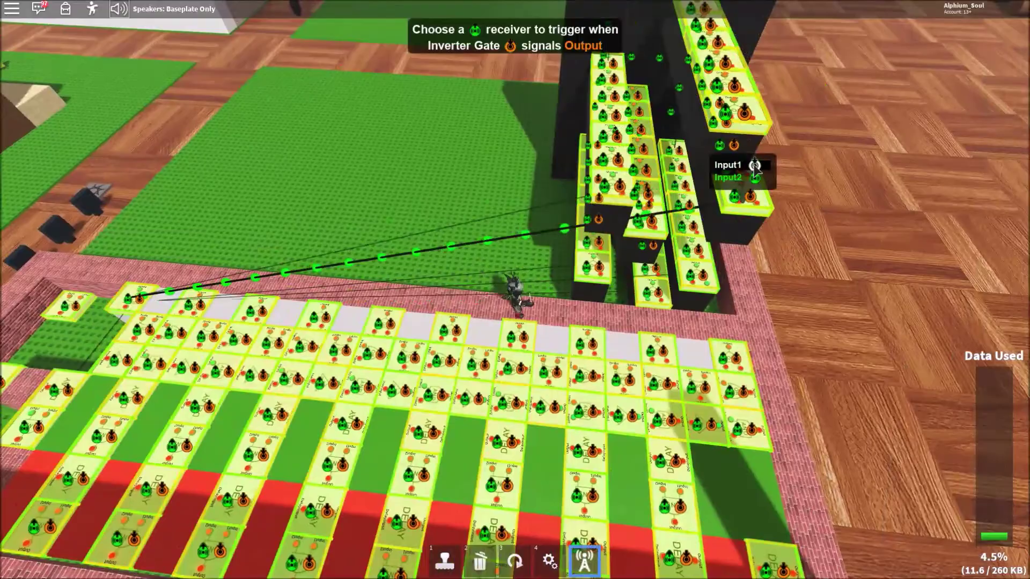
pyautogui.click(755, 178)
pyautogui.click(121, 267)
# Step: Finish the inverter link, then run past the display tower to the brick enclosure
pyautogui.click(691, 80)
pyautogui.scroll(5, 394, 142)
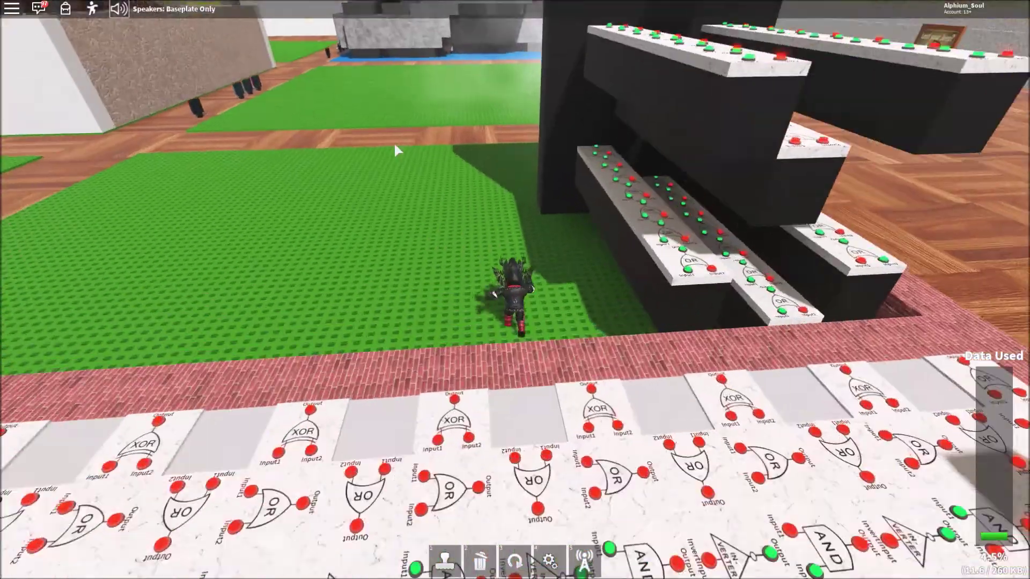
pyautogui.press('w')
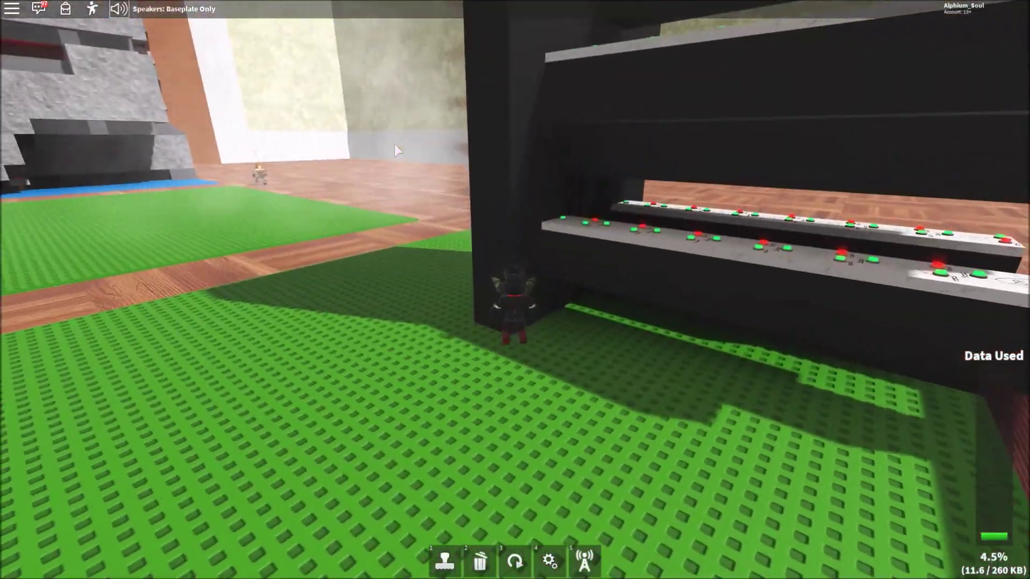
pyautogui.press('Right')
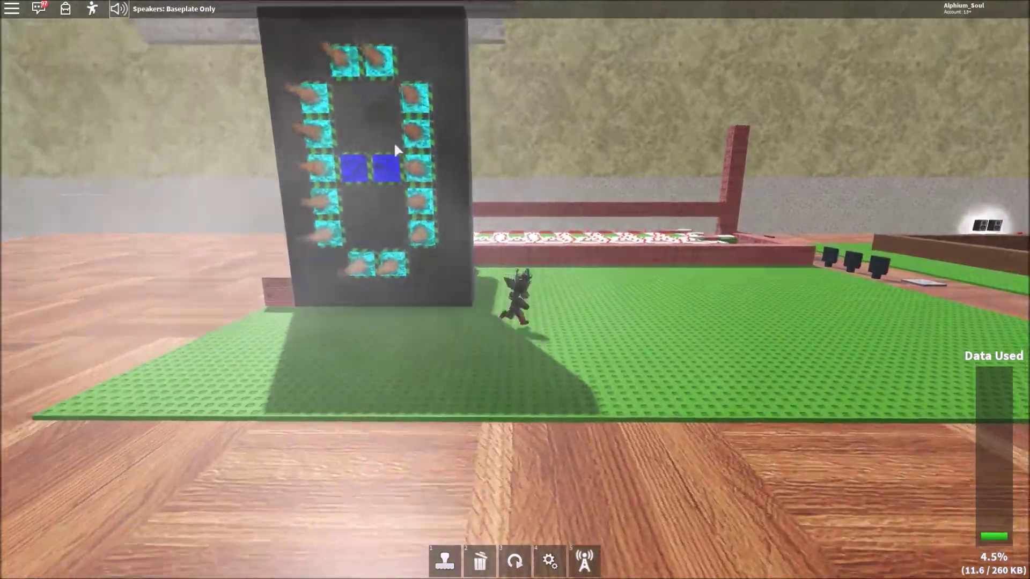
pyautogui.press('Right')
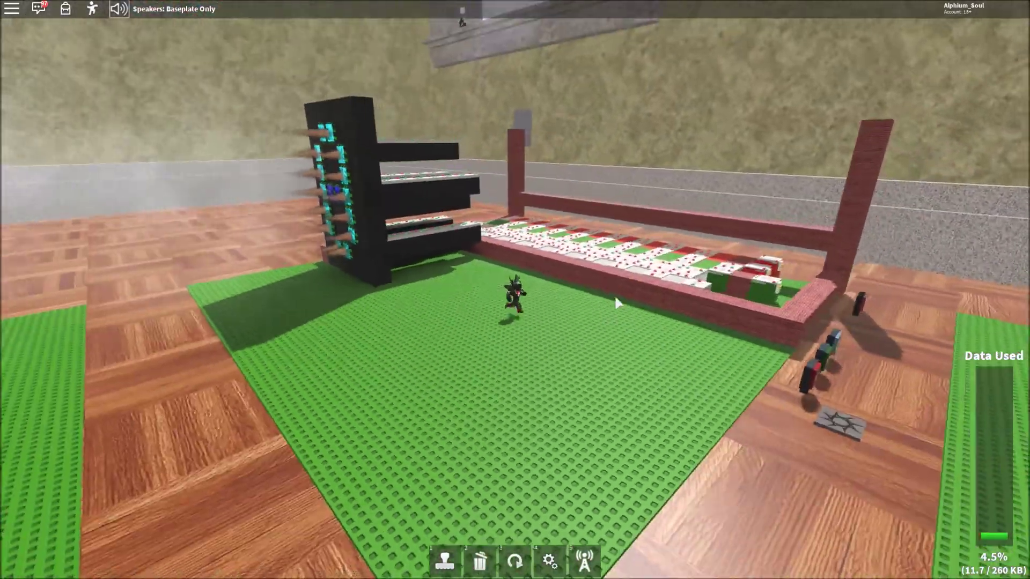
pyautogui.press('w')
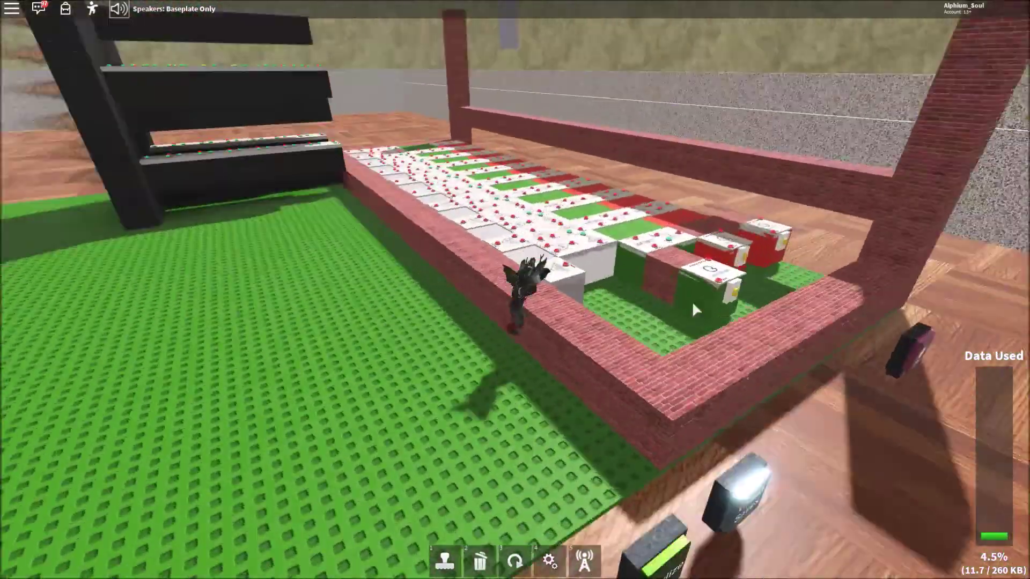
# Step: From the gate platform, link the XOR gate output to the OR gate's Input2
pyautogui.press('w')
pyautogui.scroll(3, 669, 314)
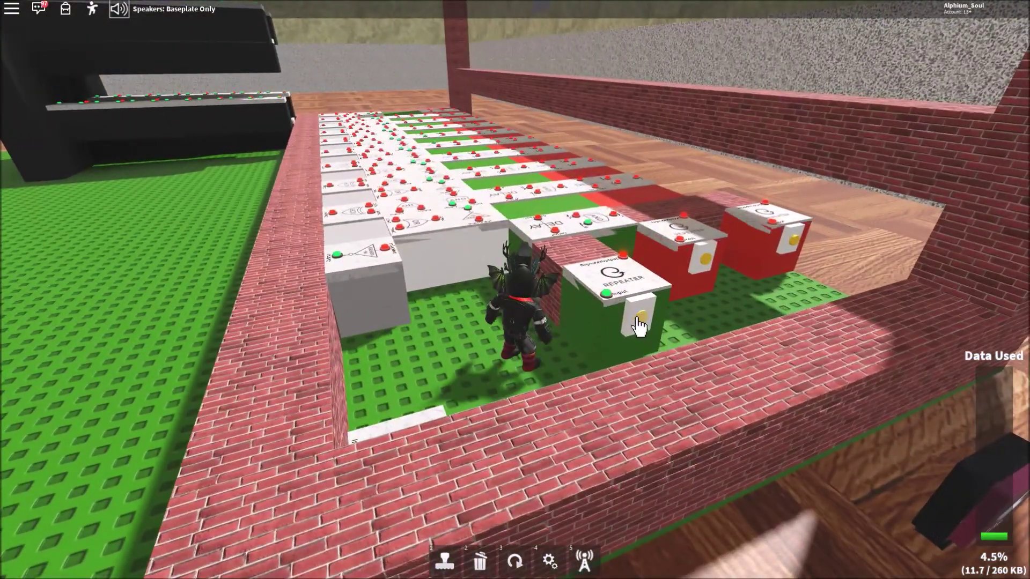
pyautogui.press('space')
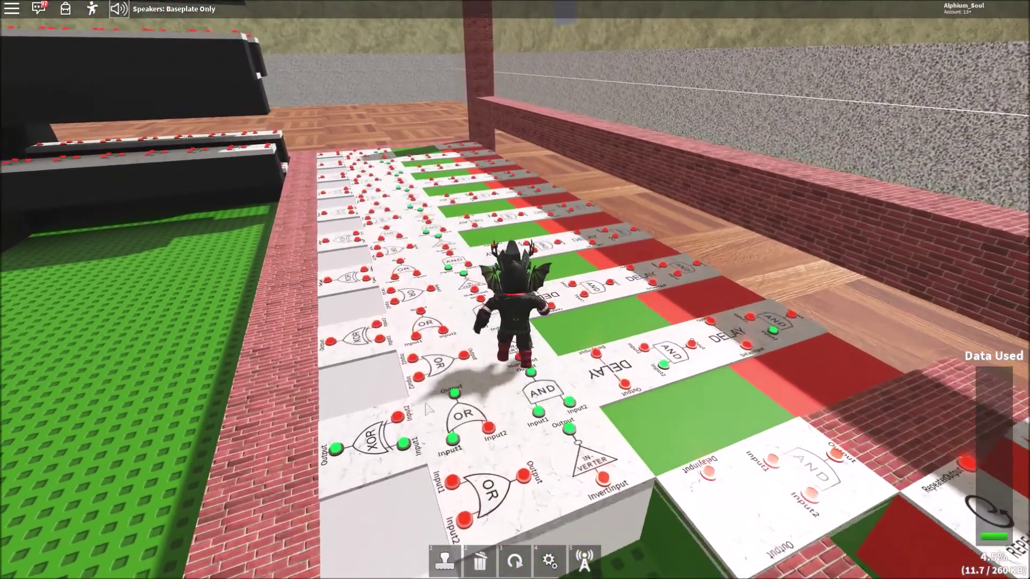
pyautogui.click(337, 370)
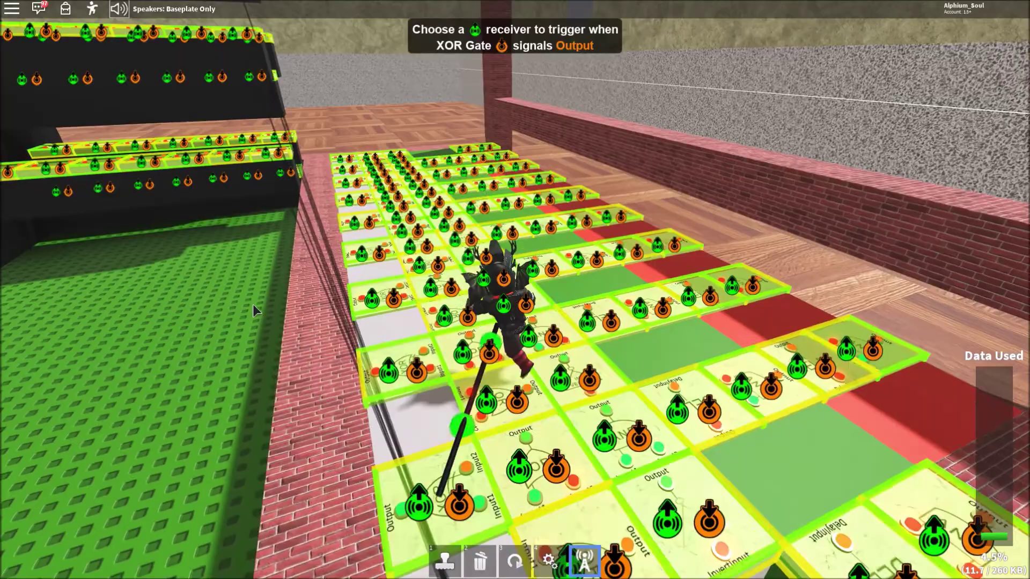
pyautogui.press('w')
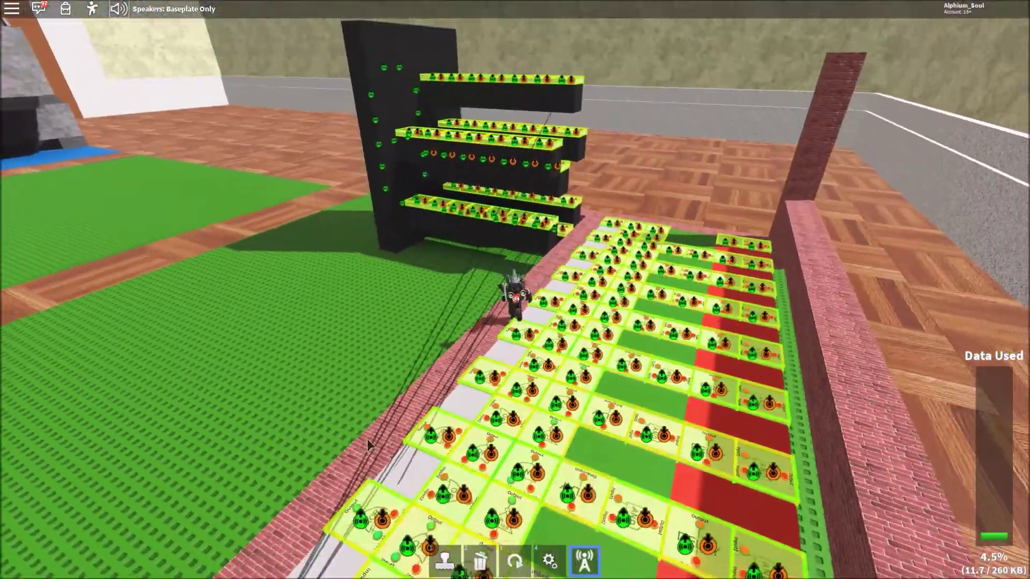
pyautogui.click(377, 458)
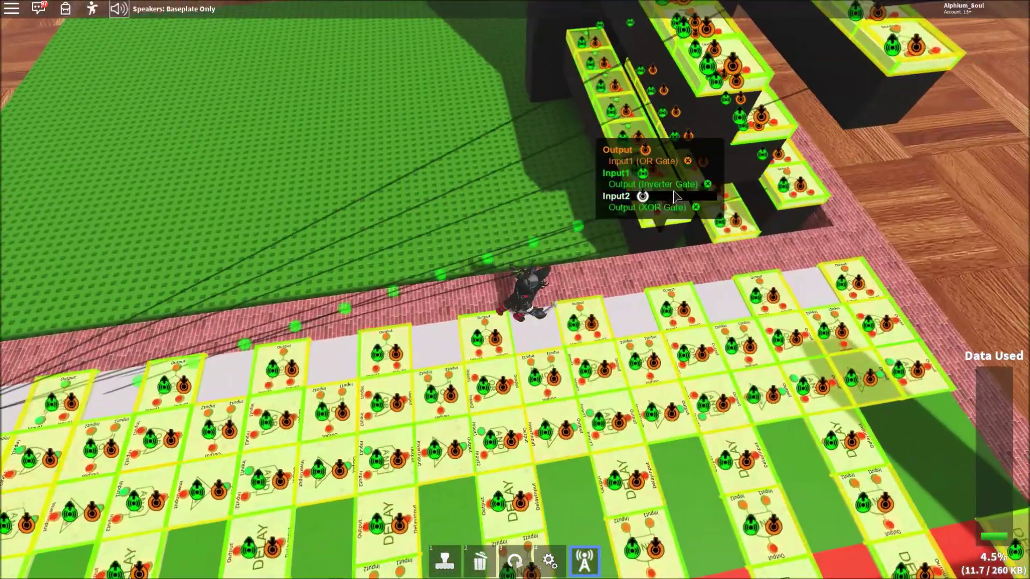
pyautogui.click(662, 103)
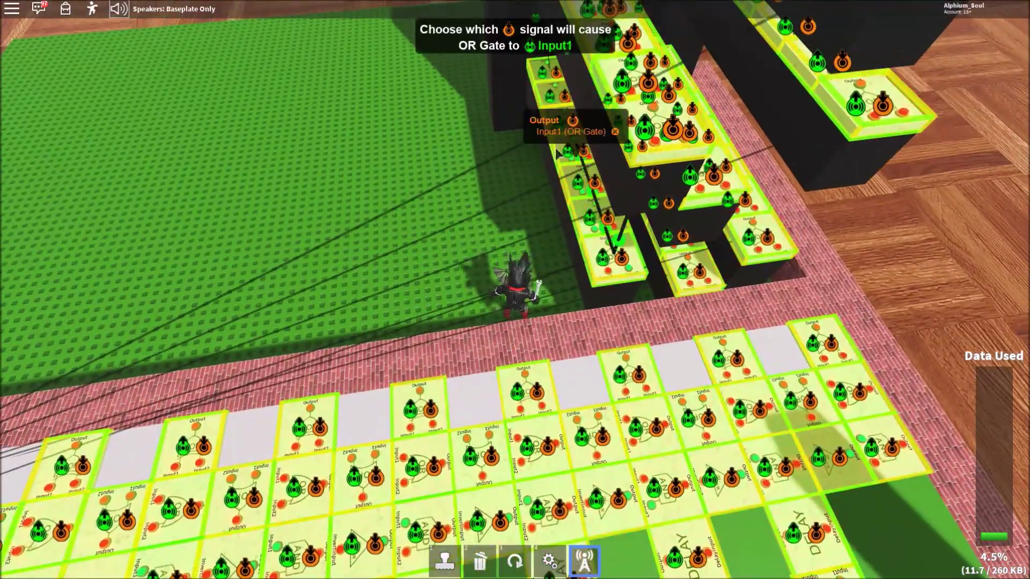
pyautogui.click(670, 117)
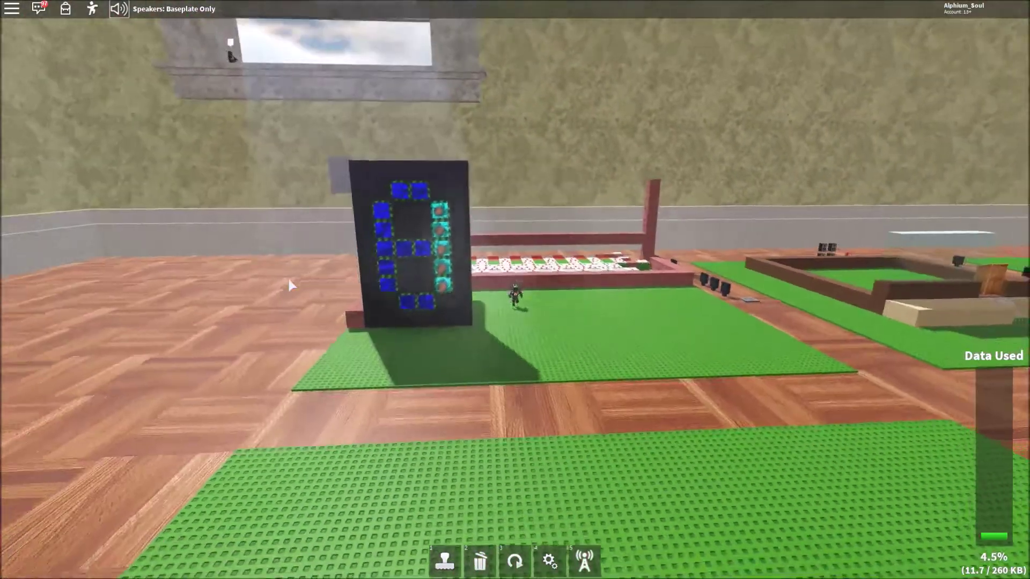
# Step: Orbit around the display and gate board, ending looking down on the gate modules
pyautogui.press('Left')
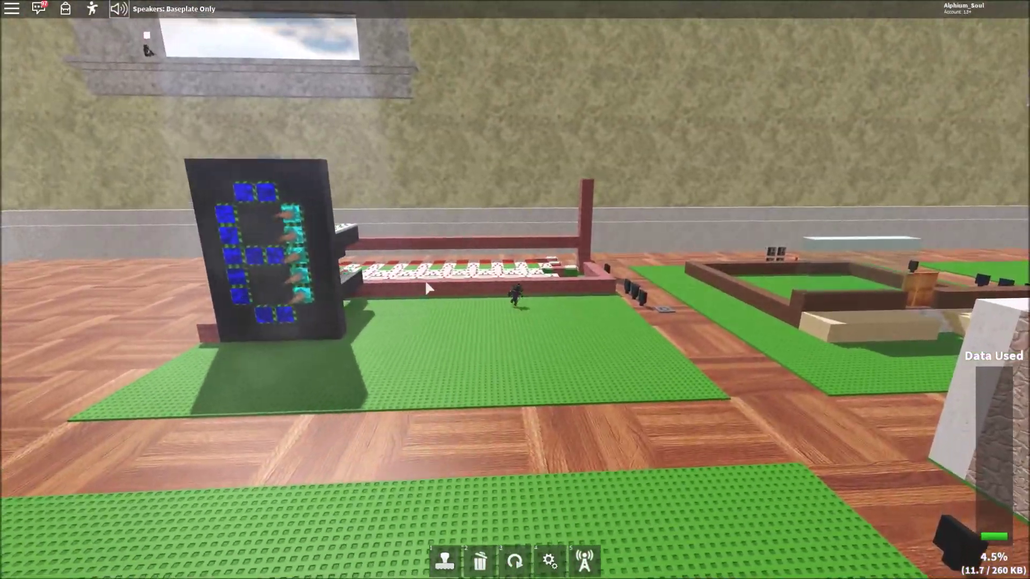
pyautogui.press('Left')
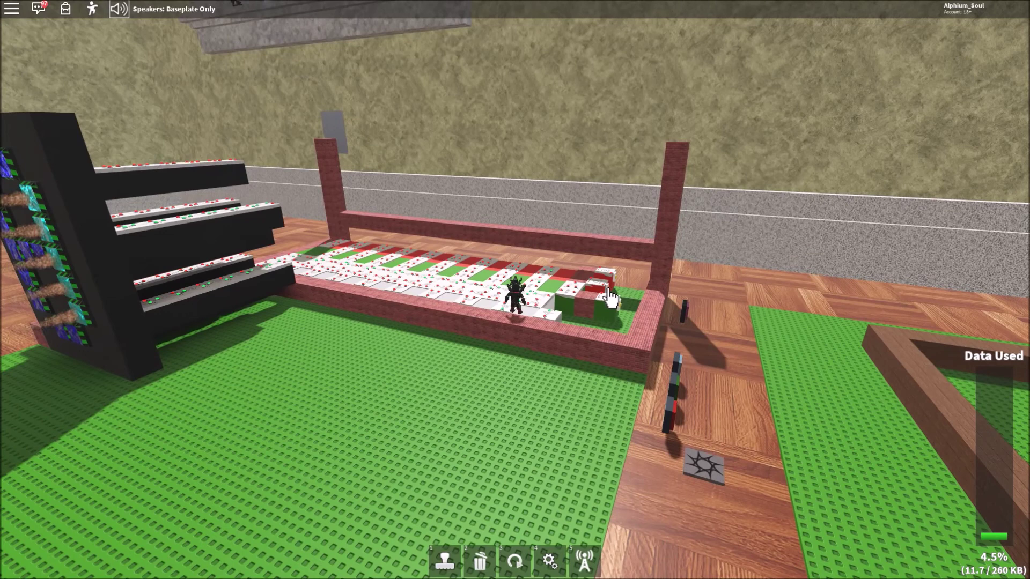
pyautogui.press('d')
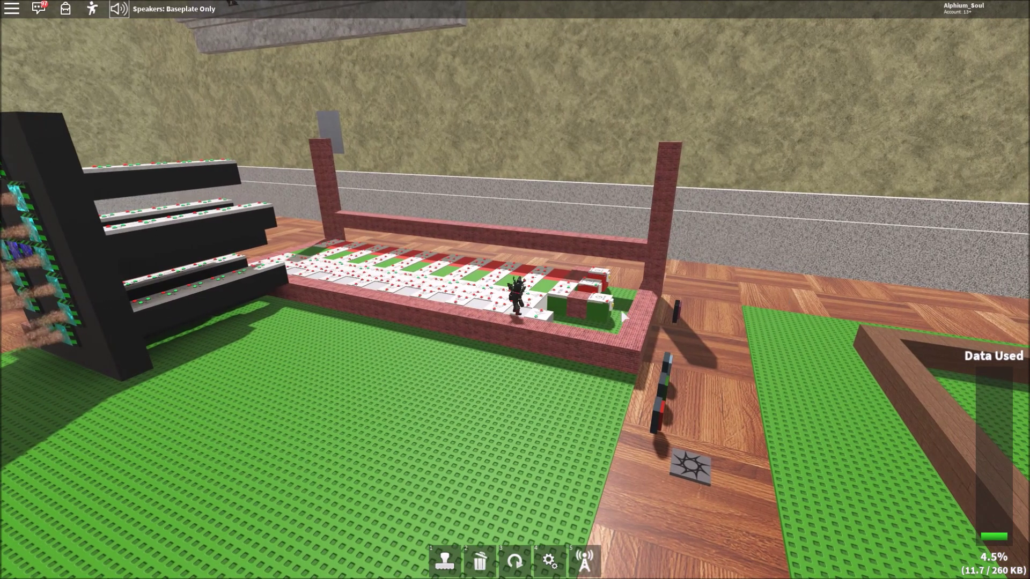
pyautogui.press('Right')
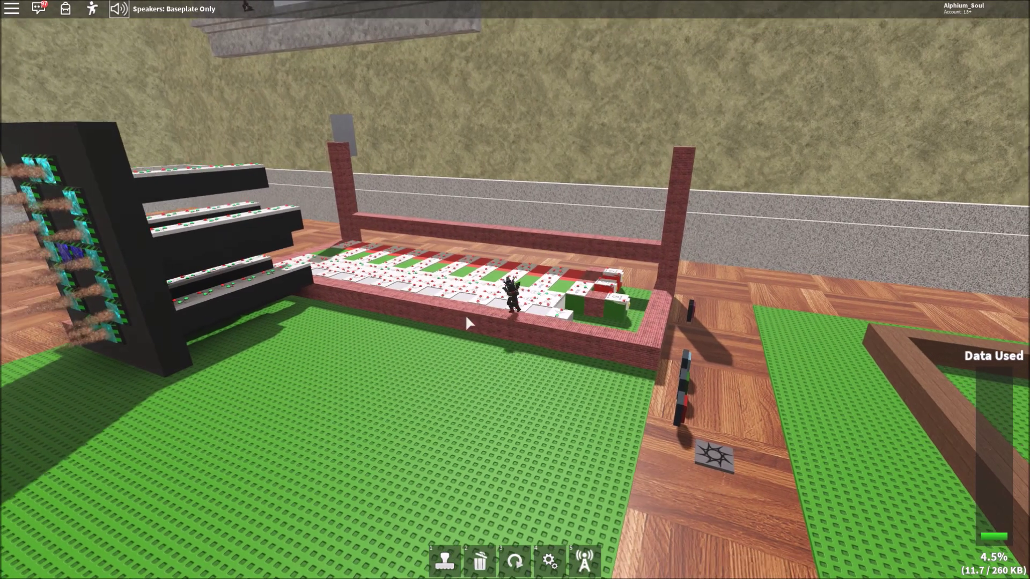
pyautogui.scroll(-2, 465, 315)
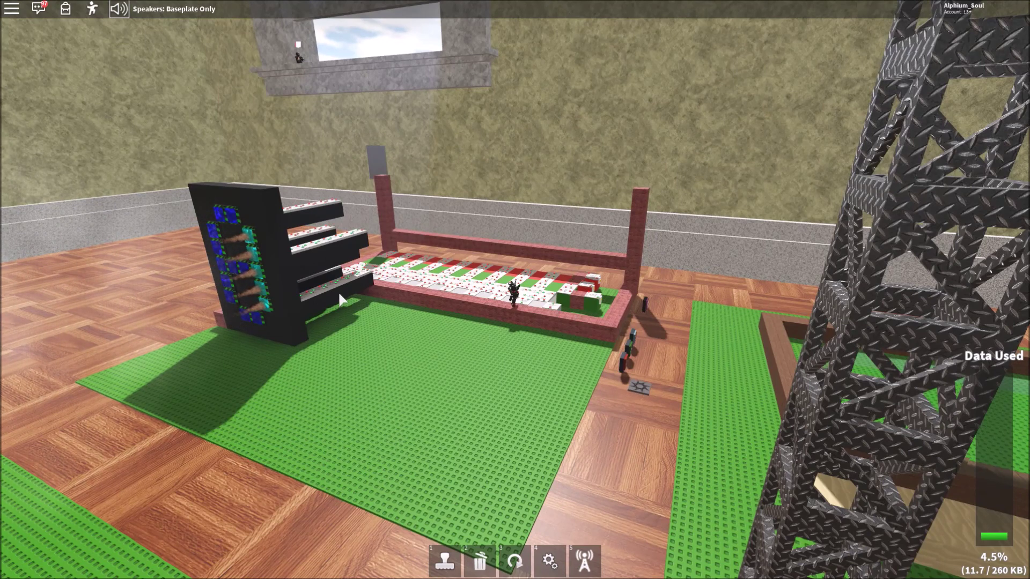
pyautogui.press('Right')
pyautogui.press('Right')
pyautogui.scroll(2, 636, 290)
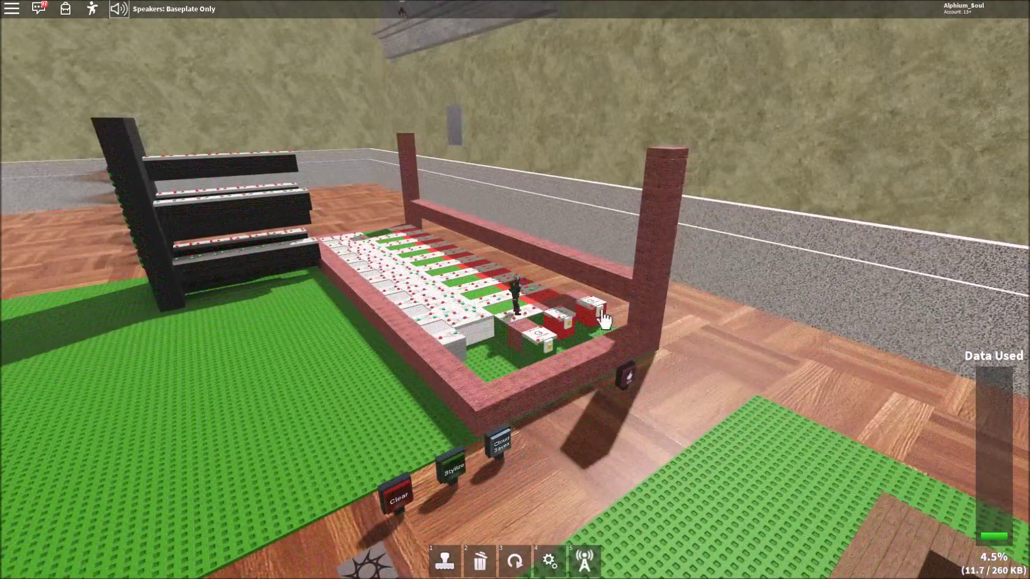
pyautogui.scroll(-3, 601, 308)
pyautogui.press('Left')
pyautogui.press('Left')
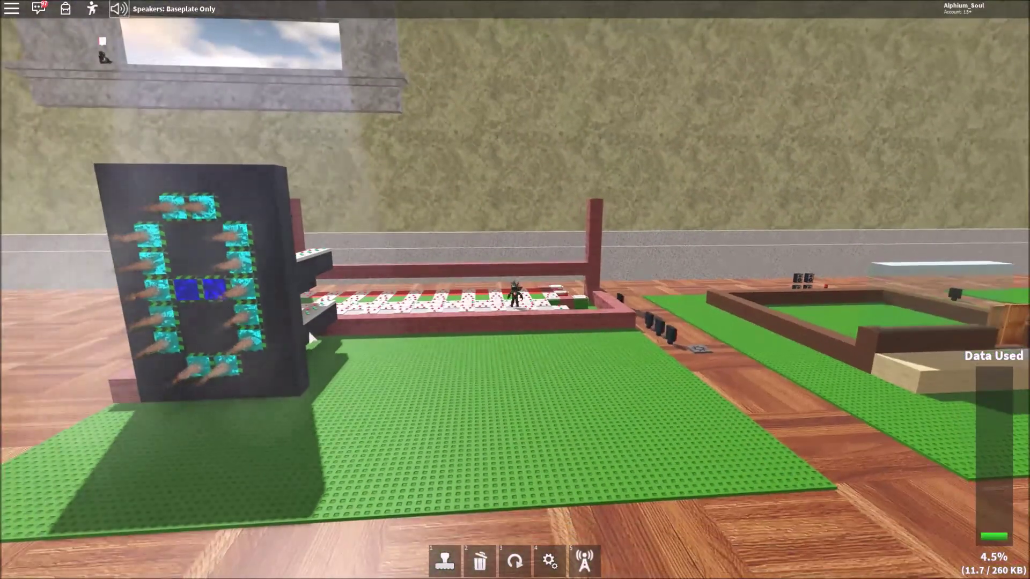
pyautogui.scroll(3, 405, 367)
pyautogui.press('Left')
pyautogui.press('Left')
pyautogui.scroll(2, 405, 367)
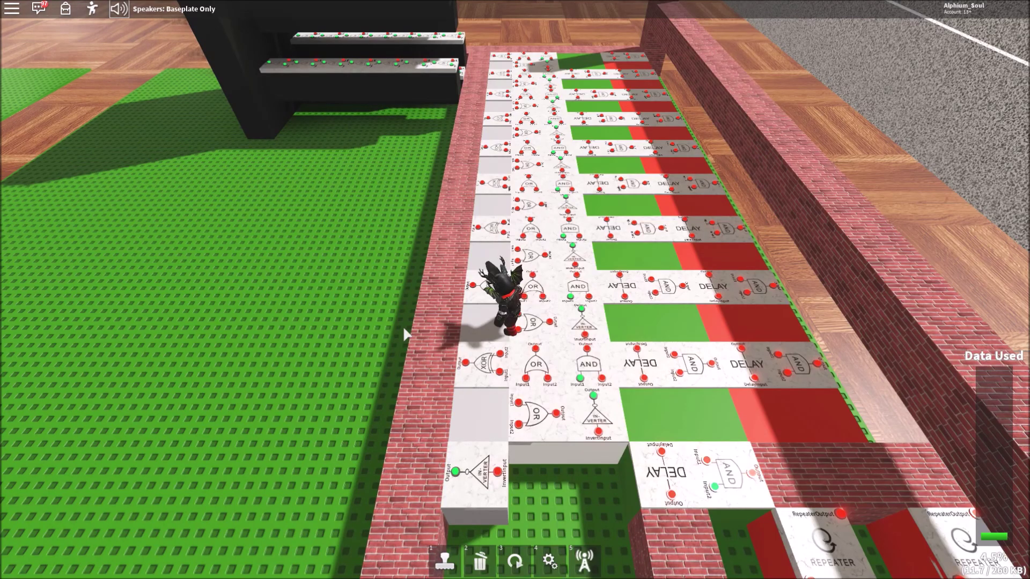
pyautogui.moveTo(403, 326); pyautogui.dragTo(403, 266)
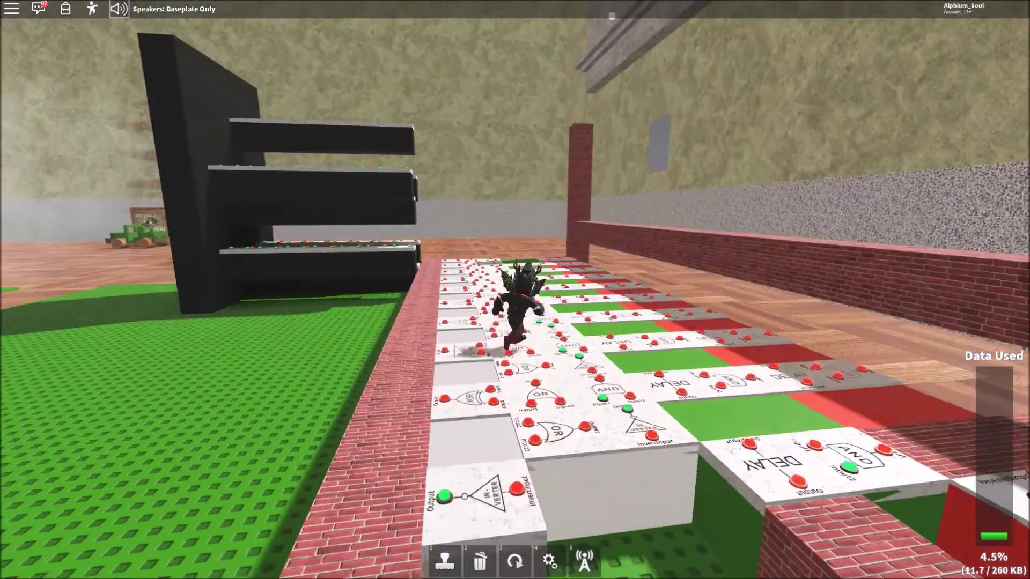
pyautogui.moveTo(483, 451); pyautogui.dragTo(521, 487)
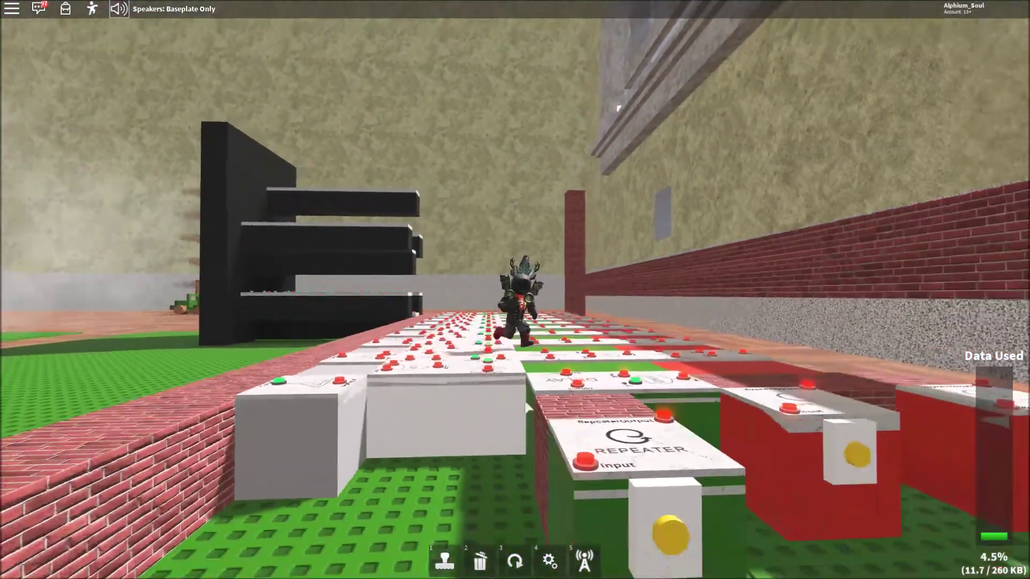
pyautogui.moveTo(417, 355); pyautogui.dragTo(388, 497)
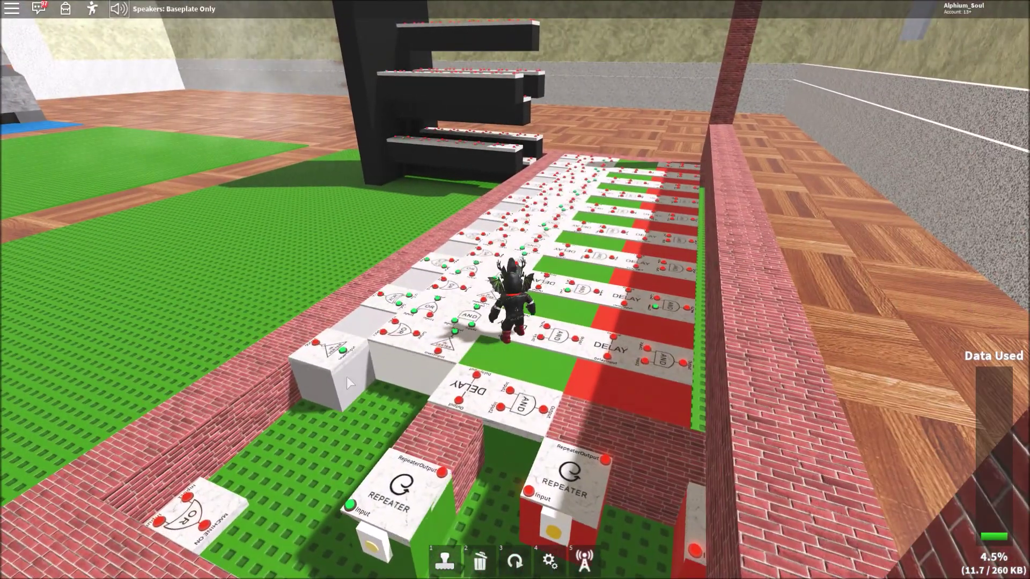
pyautogui.moveTo(347, 377); pyautogui.dragTo(347, 376)
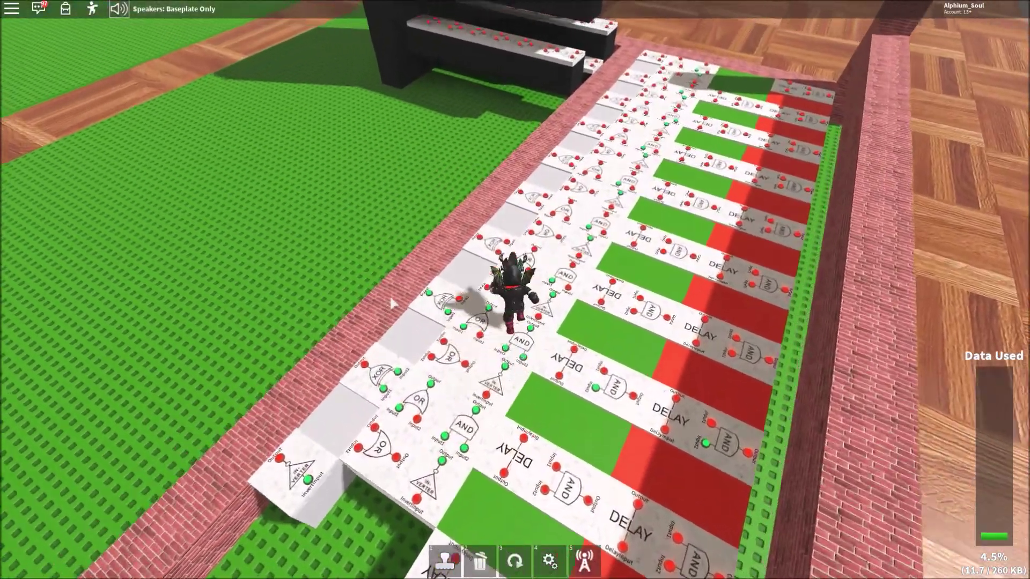
pyautogui.press('5')
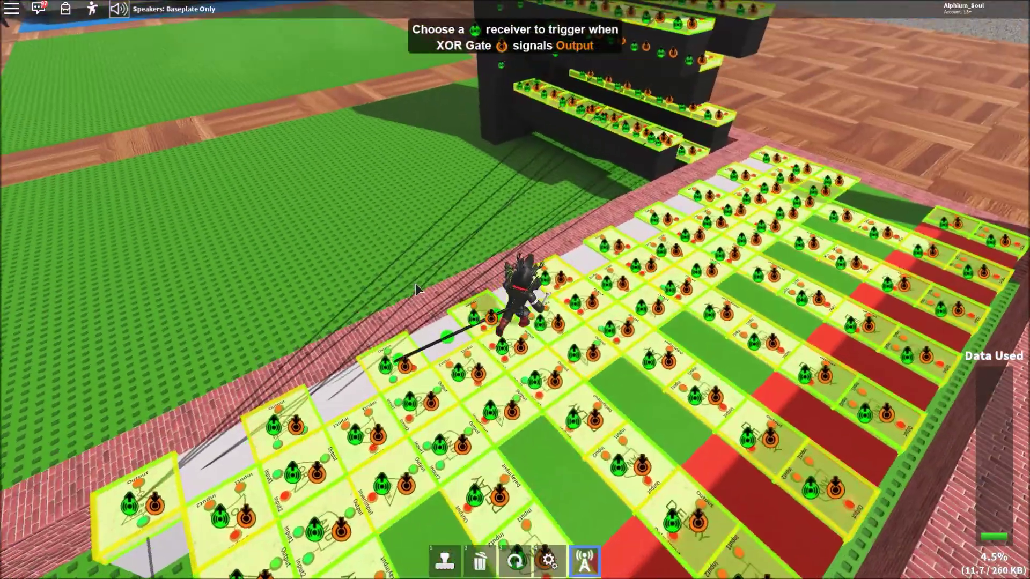
pyautogui.moveTo(416, 285); pyautogui.dragTo(384, 345)
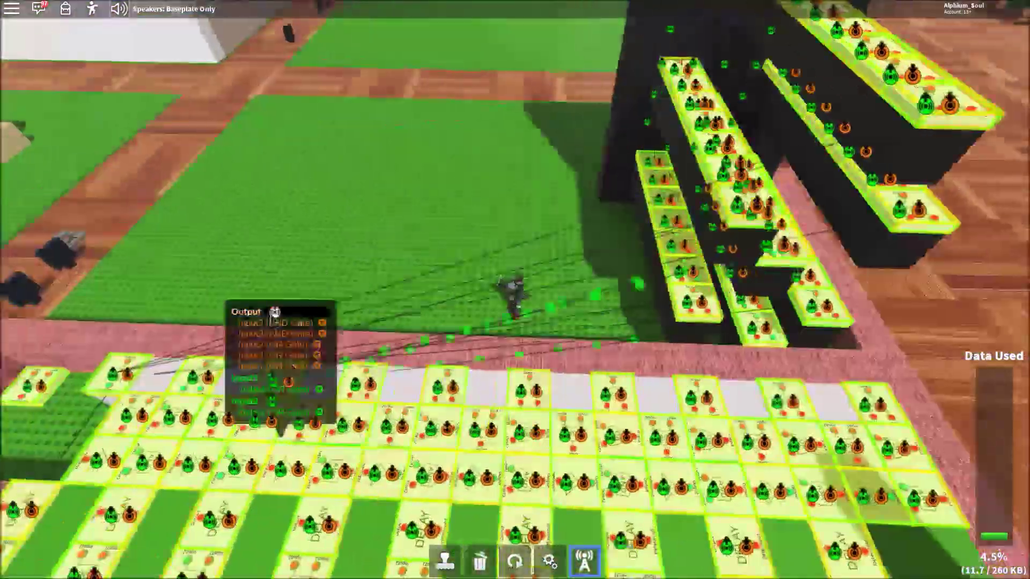
pyautogui.click(385, 345)
pyautogui.press('5')
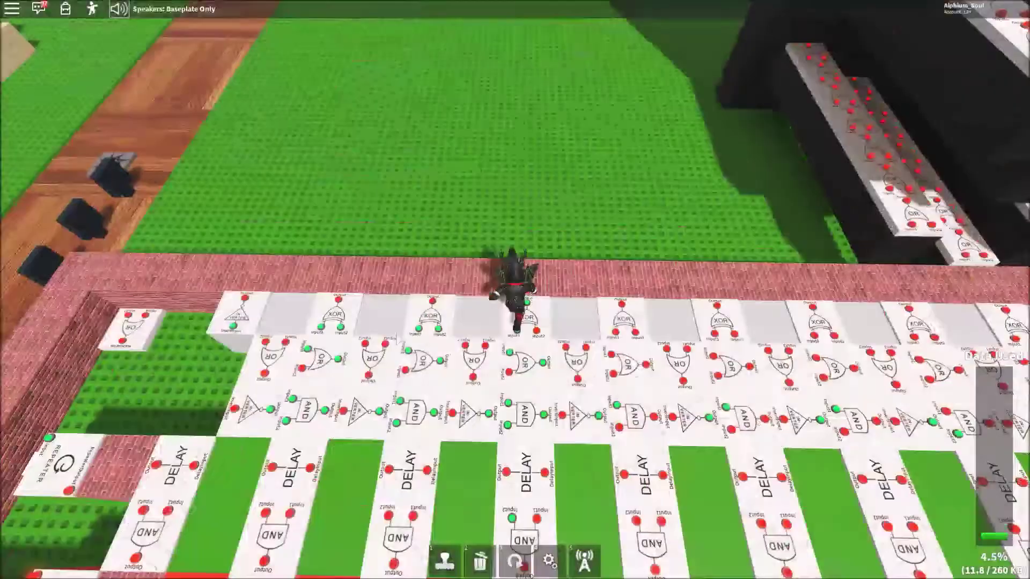
pyautogui.press('5')
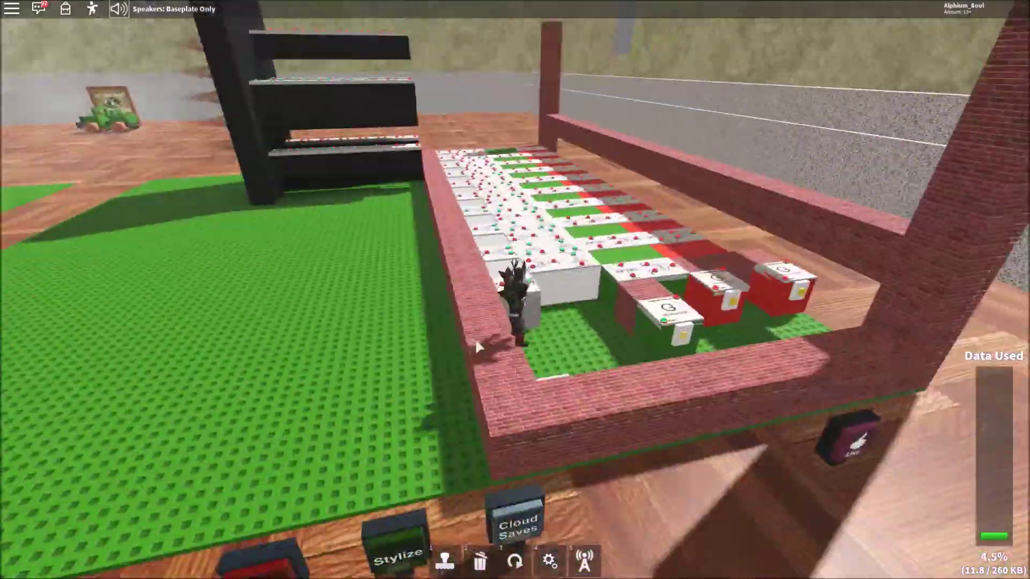
pyautogui.press('5')
pyautogui.scroll(5, 457, 406)
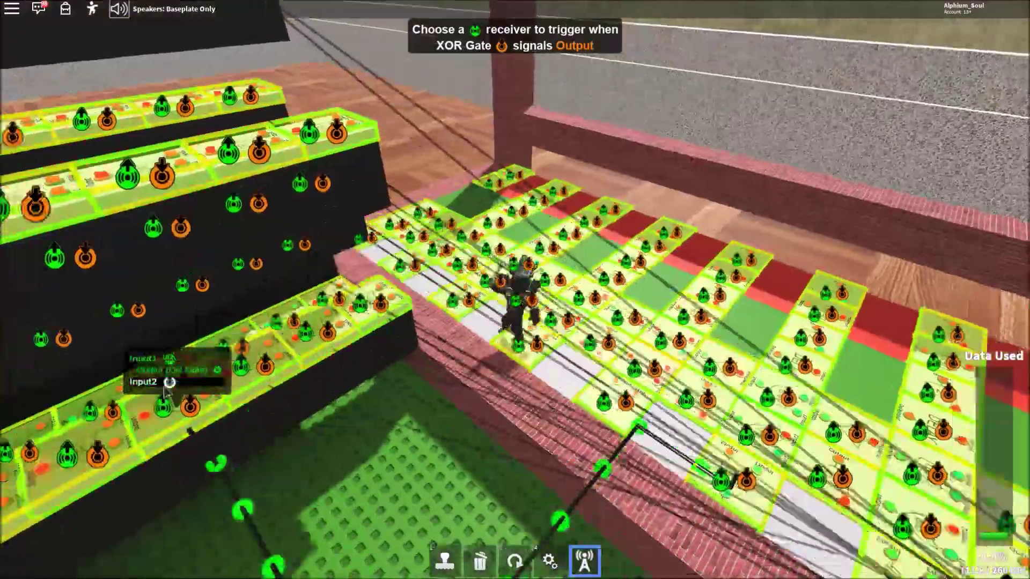
pyautogui.scroll(-5, 411, 263)
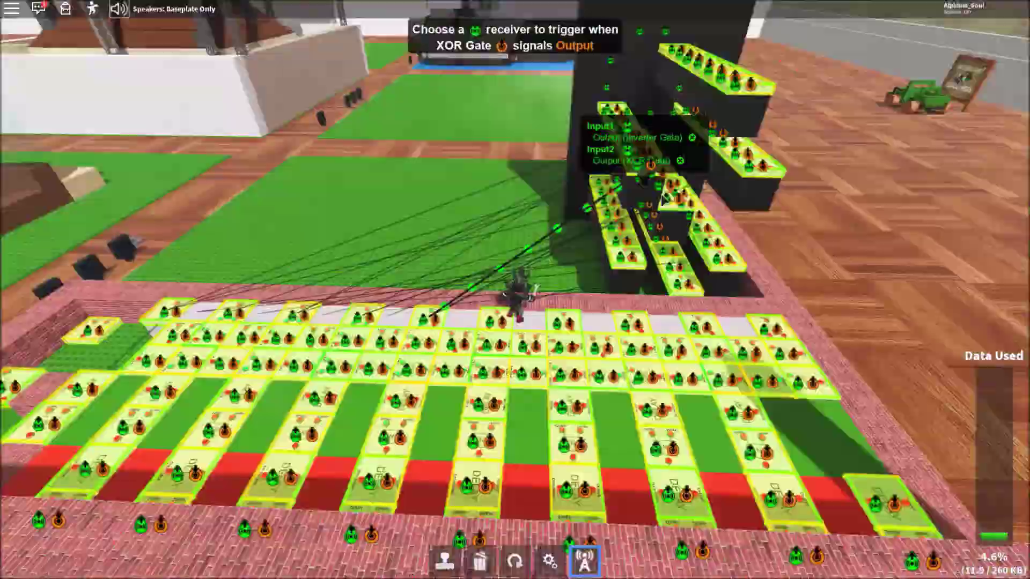
pyautogui.moveTo(662, 196); pyautogui.dragTo(372, 274)
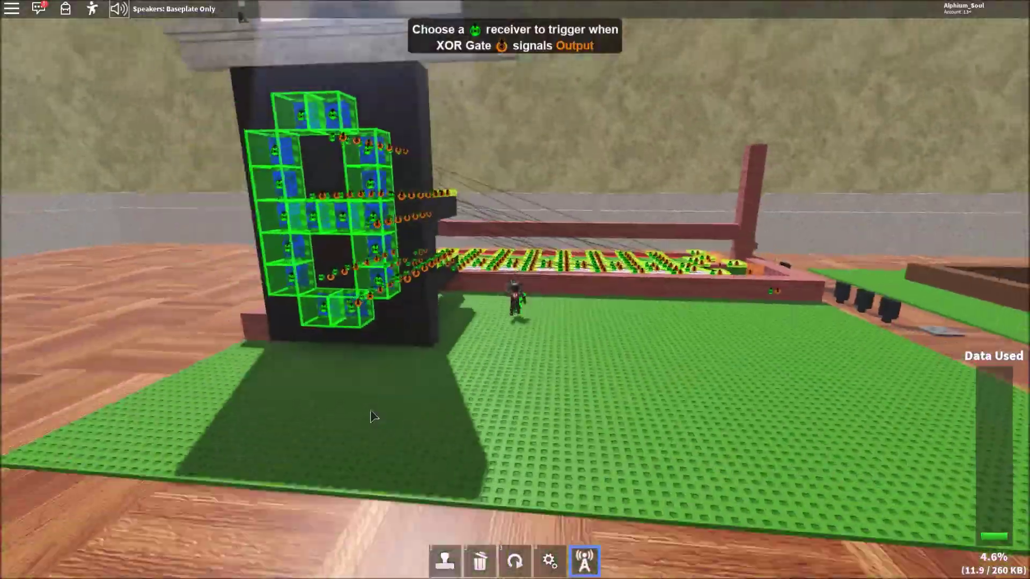
pyautogui.scroll(5, 370, 409)
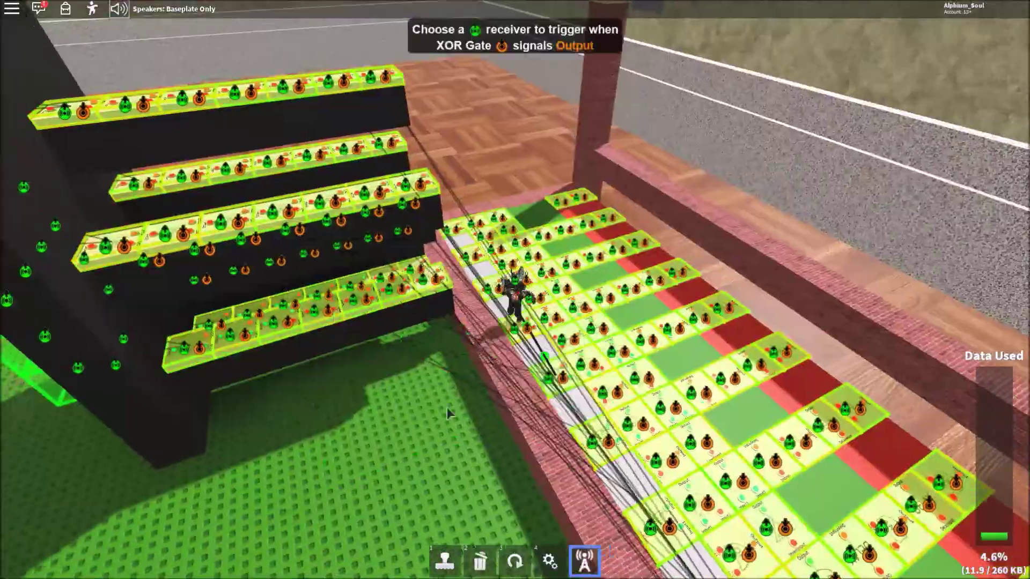
pyautogui.moveTo(446, 407); pyautogui.dragTo(468, 162)
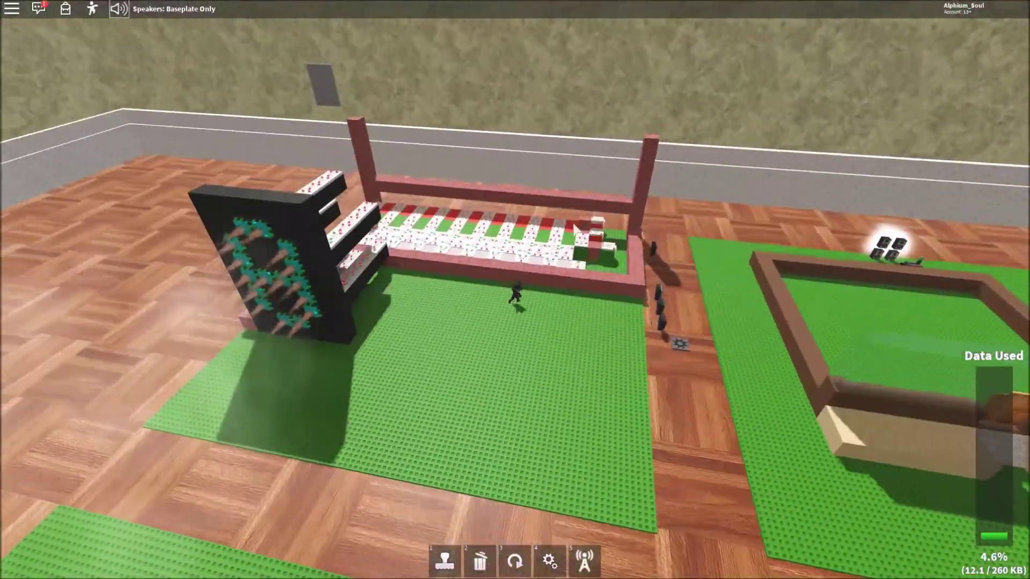
pyautogui.press('w')
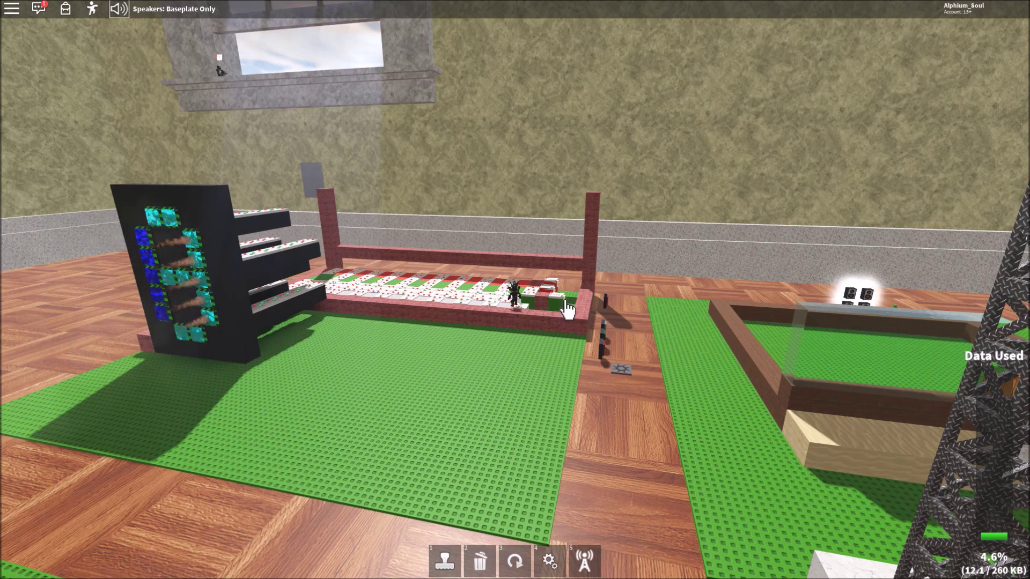
pyautogui.moveTo(566, 308); pyautogui.dragTo(515, 290)
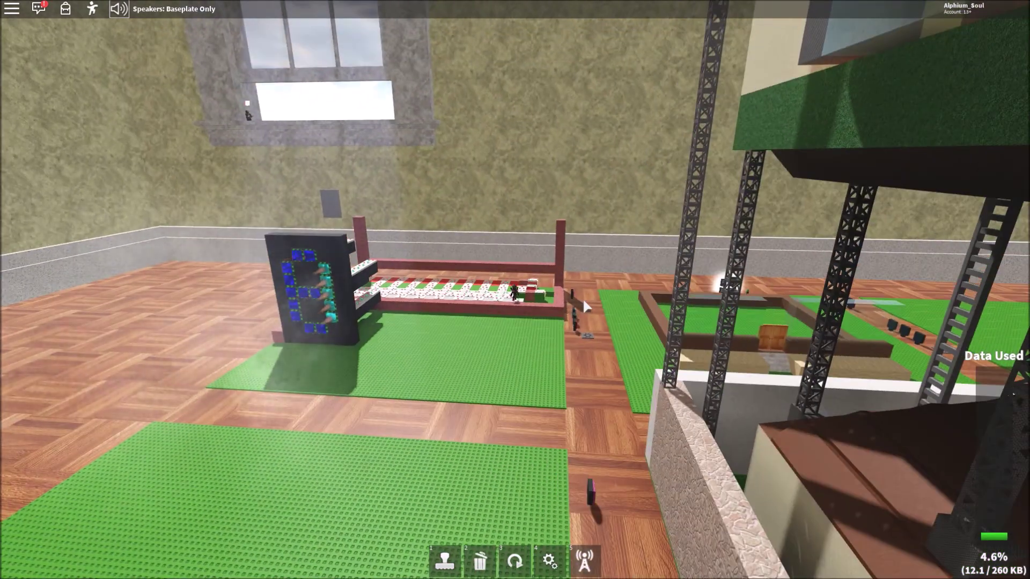
pyautogui.scroll(5, 587, 303)
pyautogui.scroll(-5, 601, 339)
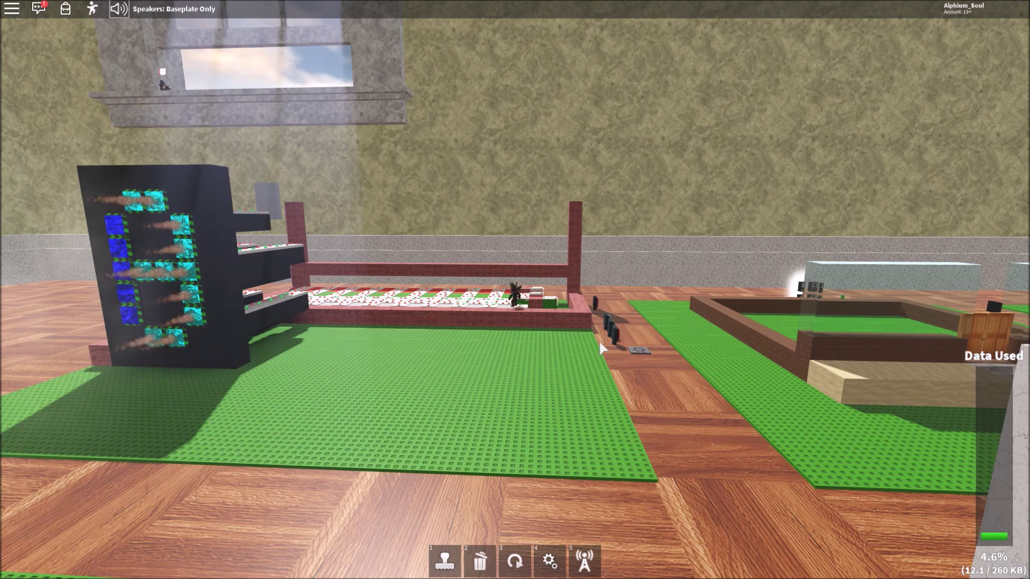
pyautogui.scroll(5, 381, 313)
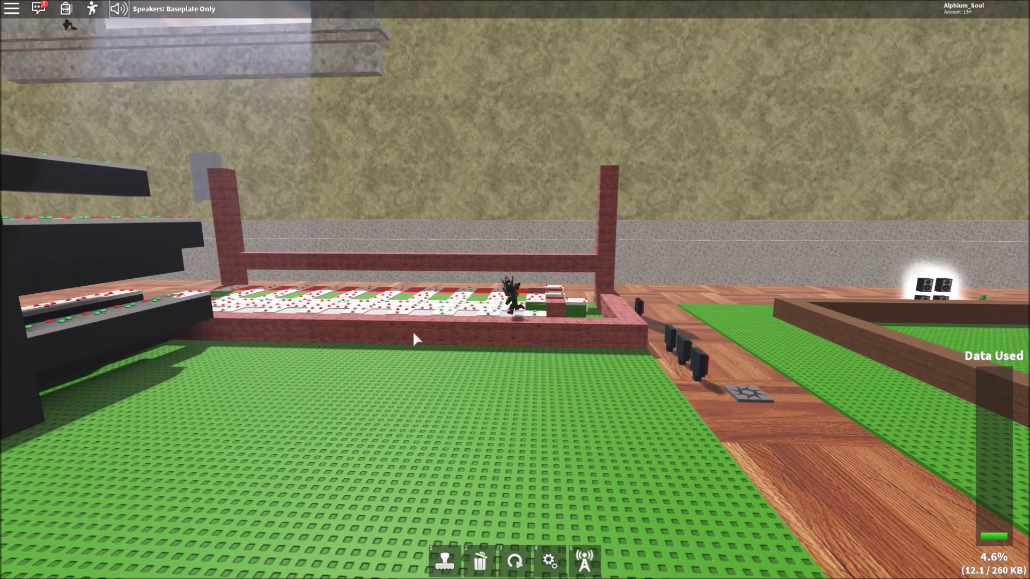
pyautogui.scroll(-5, 412, 330)
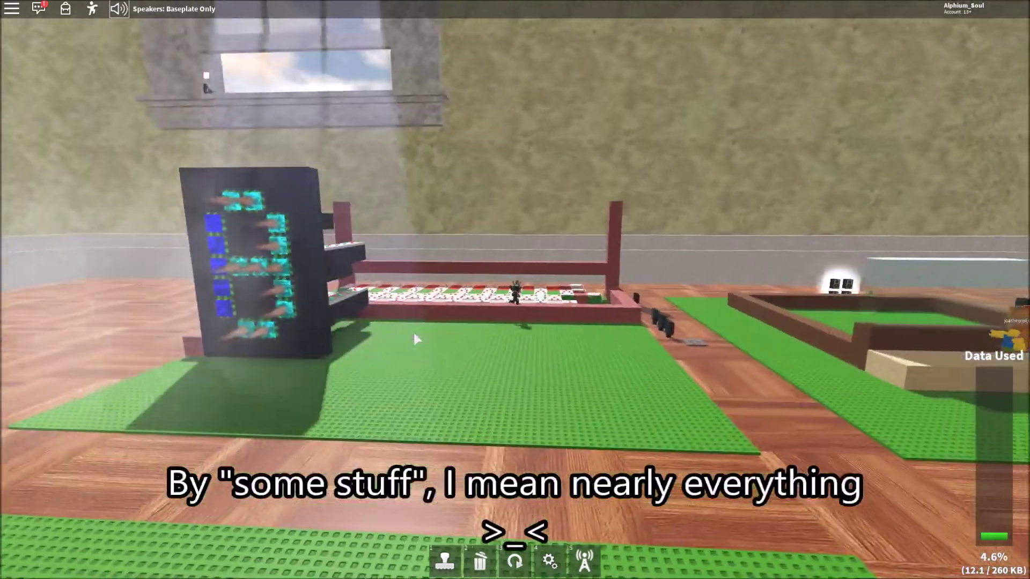
# Step: Inspect the XOR gate's output connections on the logic board
pyautogui.press('5')
pyautogui.scroll(5, 415, 339)
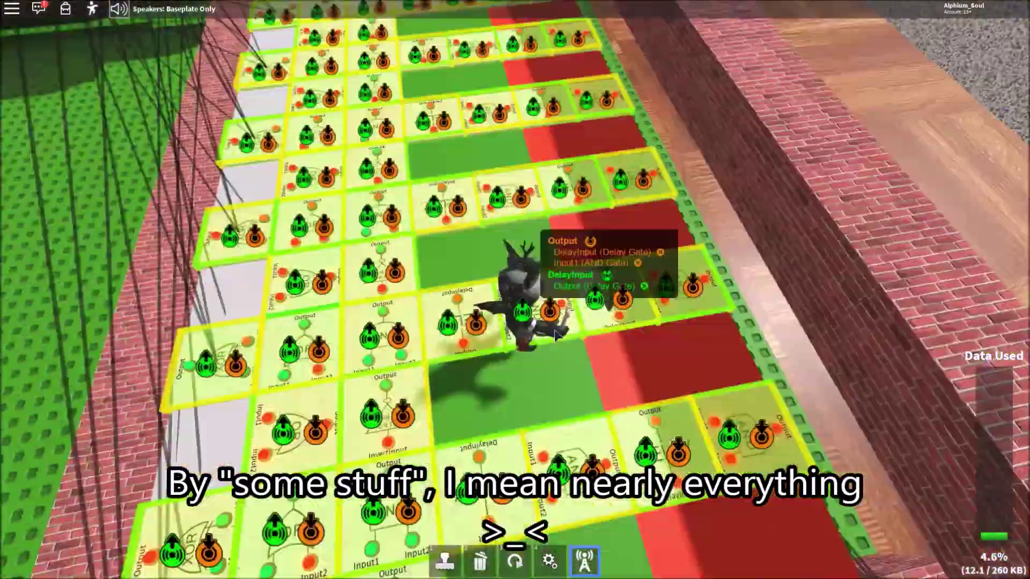
pyautogui.press('a')
pyautogui.scroll(-5, 373, 325)
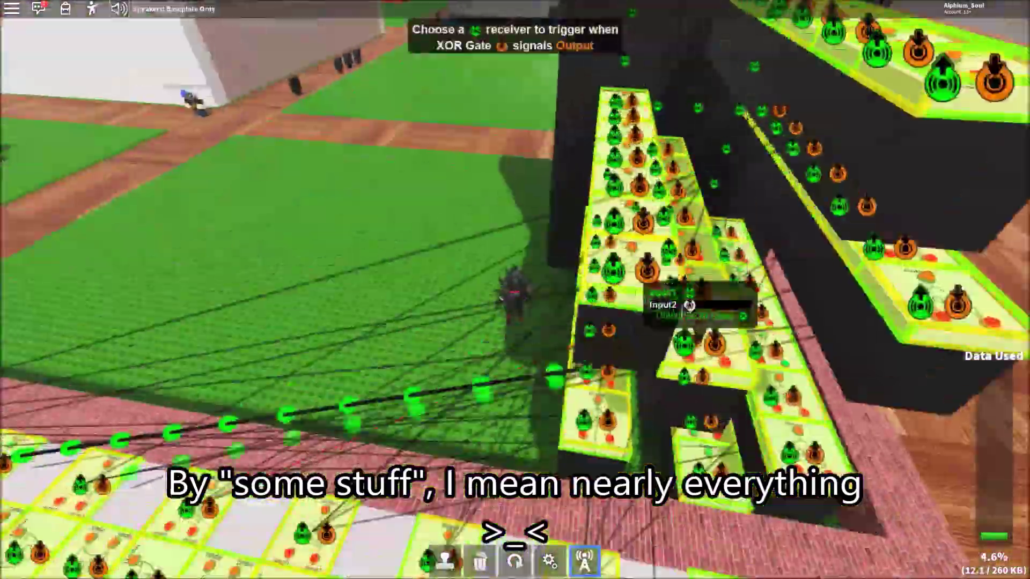
pyautogui.press('5')
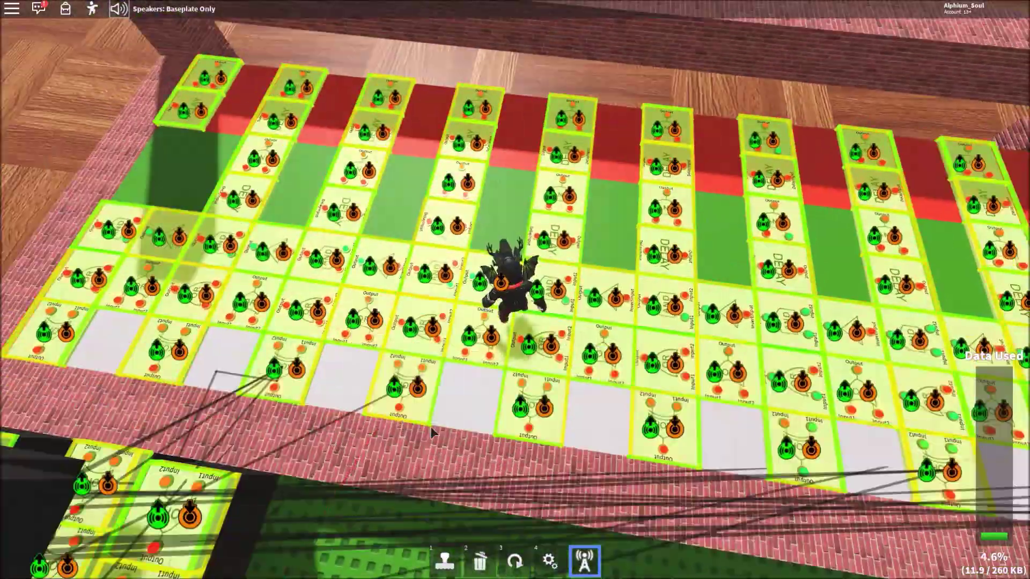
pyautogui.click(432, 432)
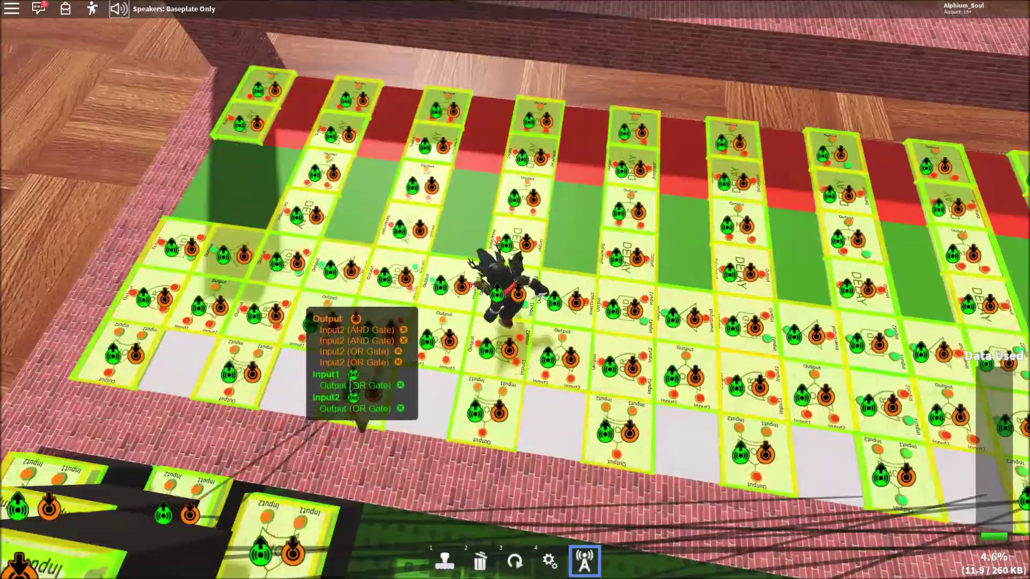
pyautogui.click(338, 354)
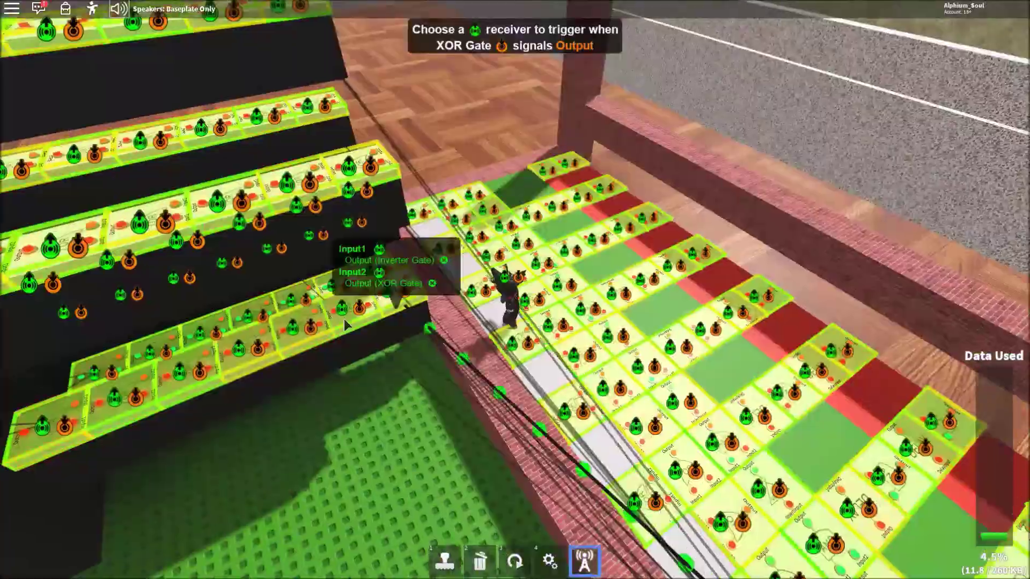
pyautogui.scroll(-5, 494, 436)
pyautogui.scroll(5, 483, 157)
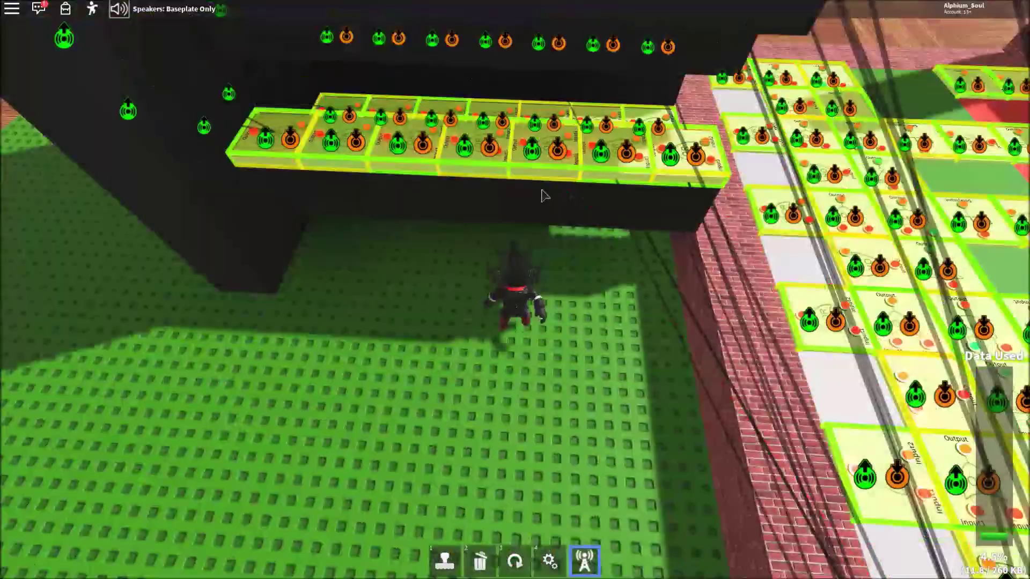
# Step: Review the OR gate's wiring, then cancel the pending XOR and OR connections
pyautogui.press('5')
pyautogui.press('5')
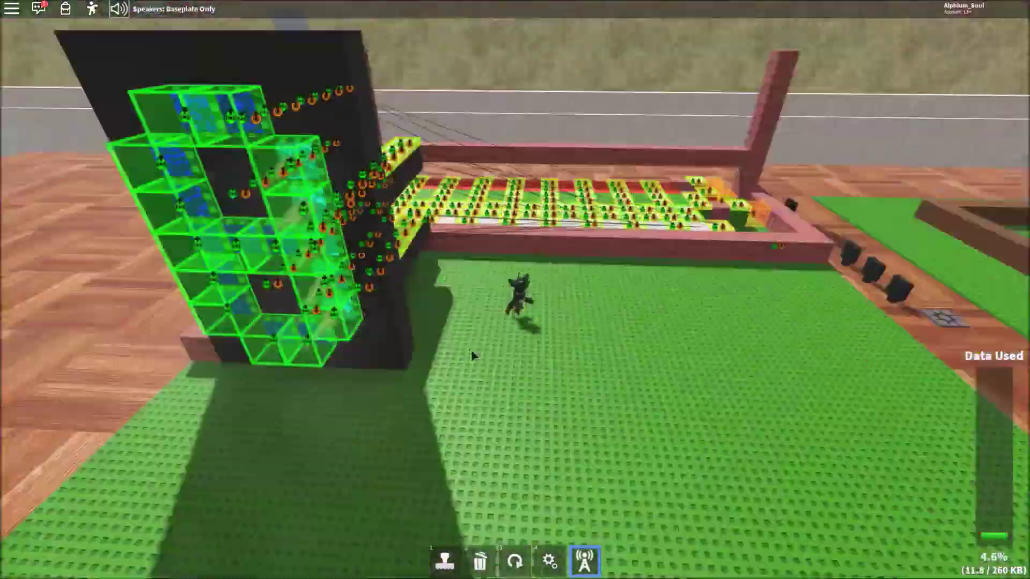
pyautogui.press('5')
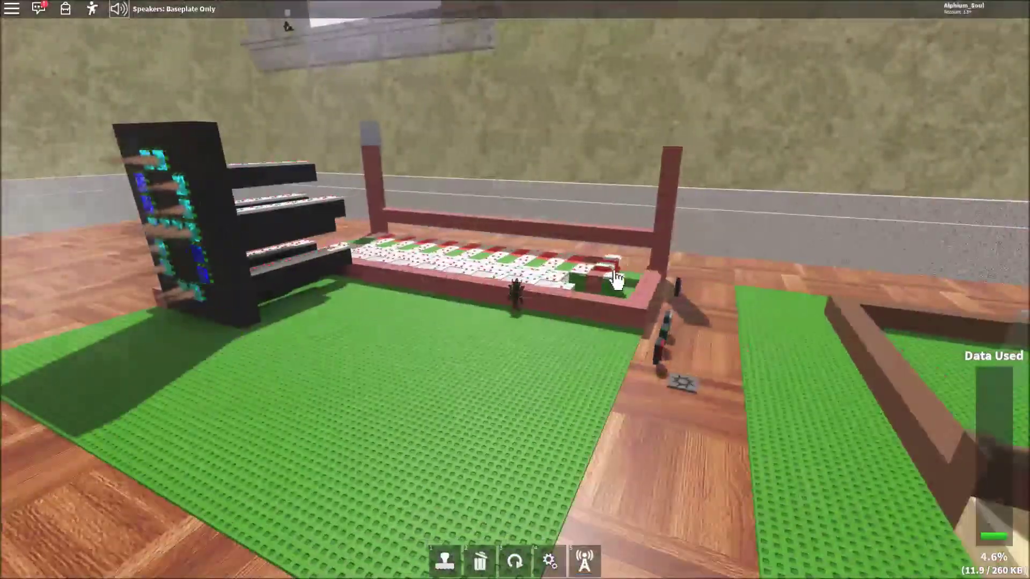
pyautogui.scroll(3, 626, 292)
pyautogui.press('5')
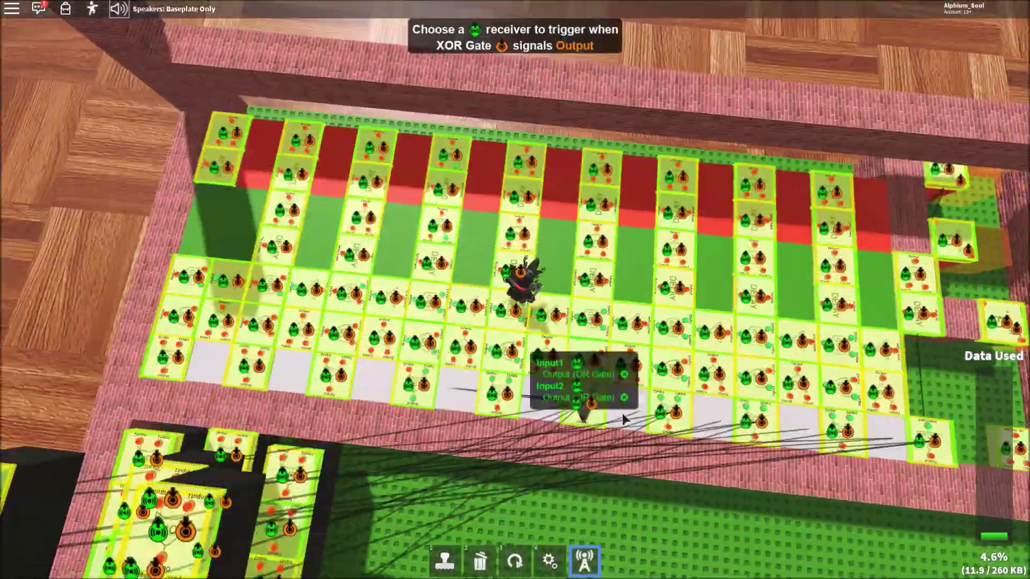
pyautogui.press('5')
pyautogui.press('5')
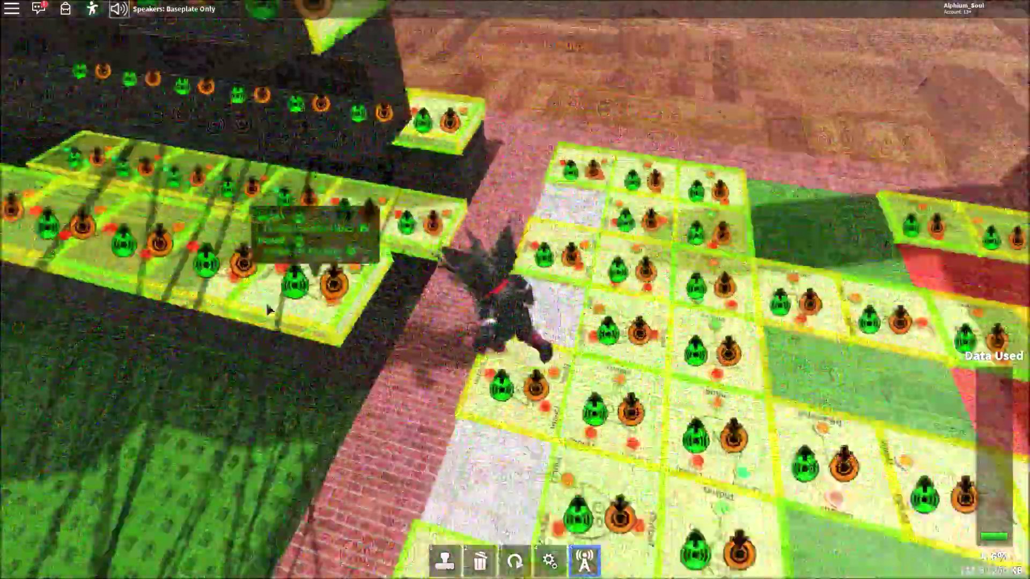
pyautogui.click(270, 312)
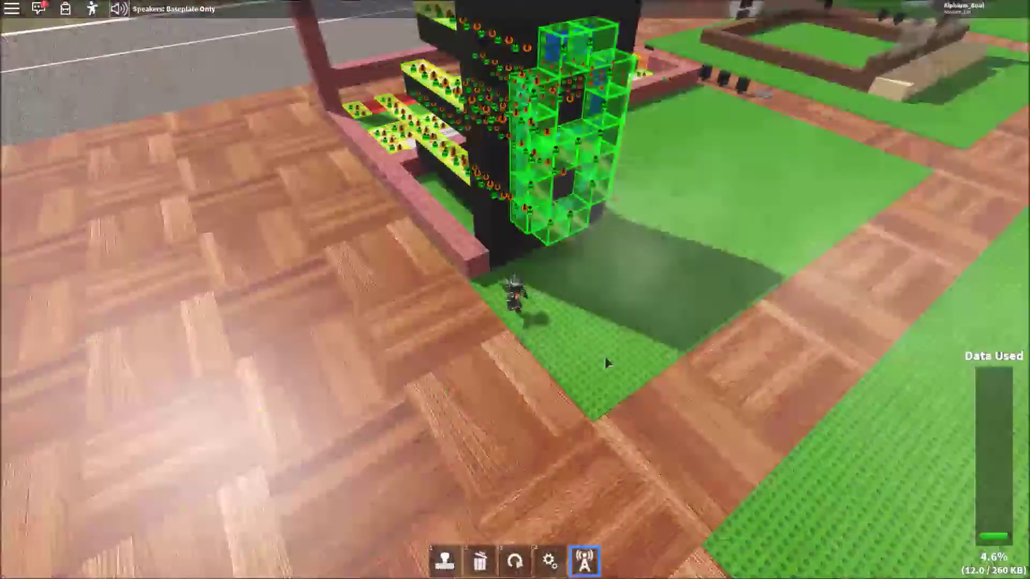
pyautogui.press('5')
pyautogui.press('5')
pyautogui.press('5')
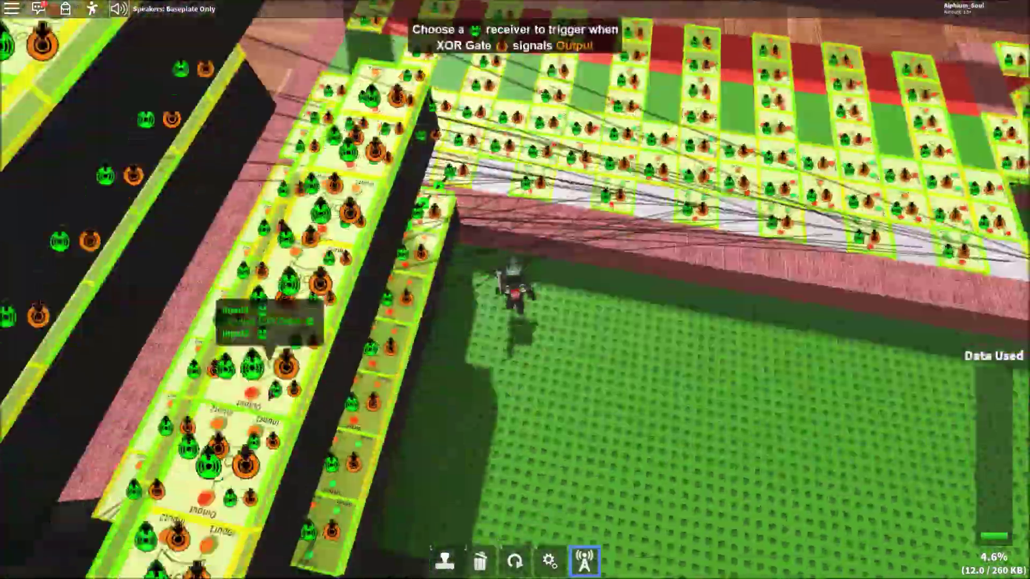
pyautogui.press('5')
pyautogui.press('5')
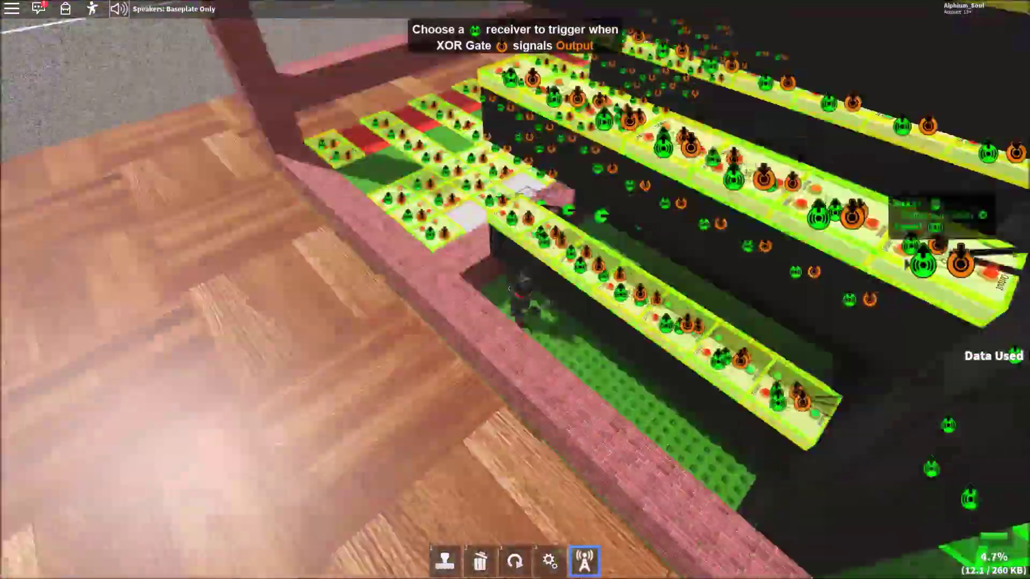
pyautogui.press('5')
pyautogui.press('5')
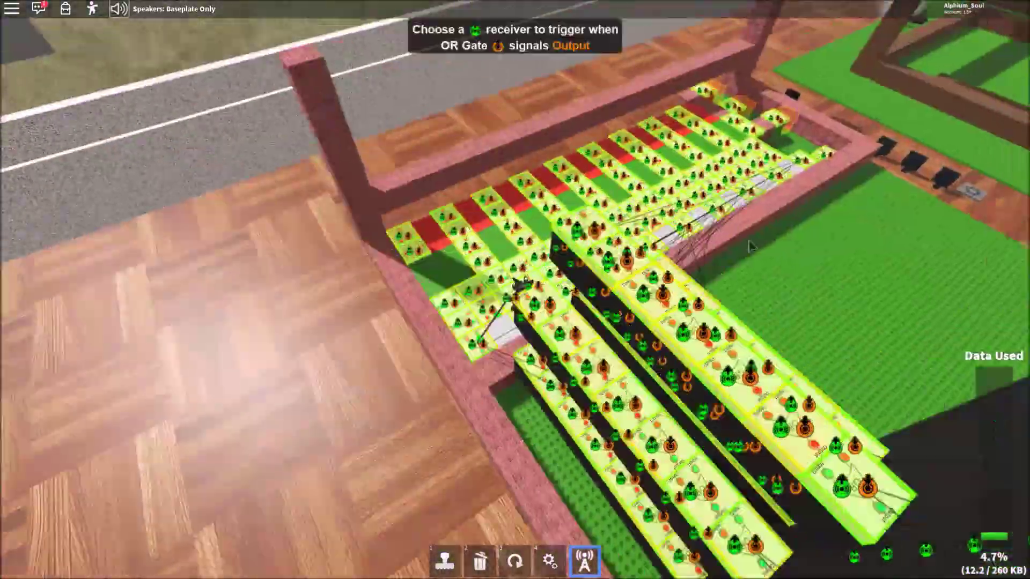
pyautogui.press('5')
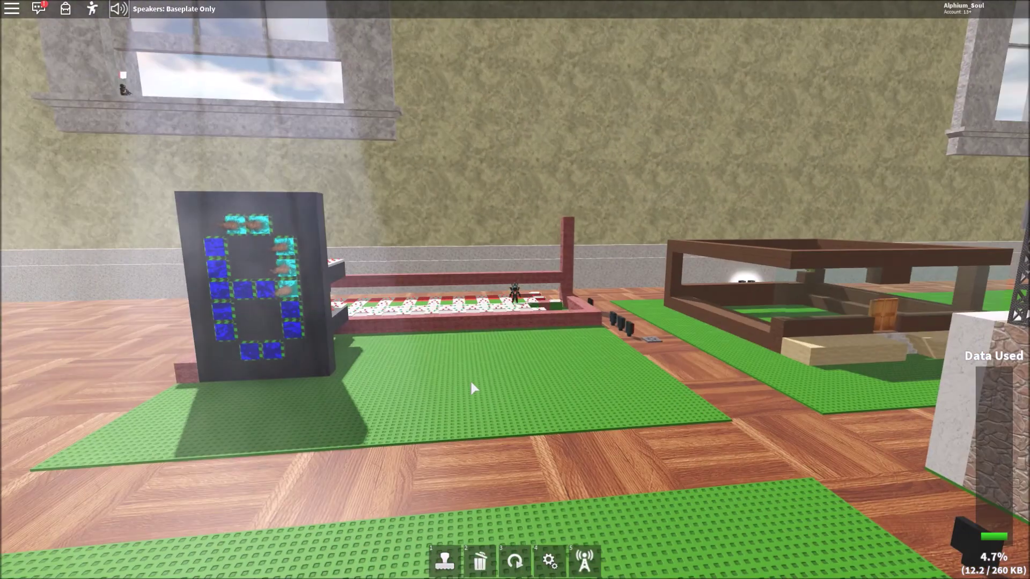
pyautogui.scroll(10, 471, 382)
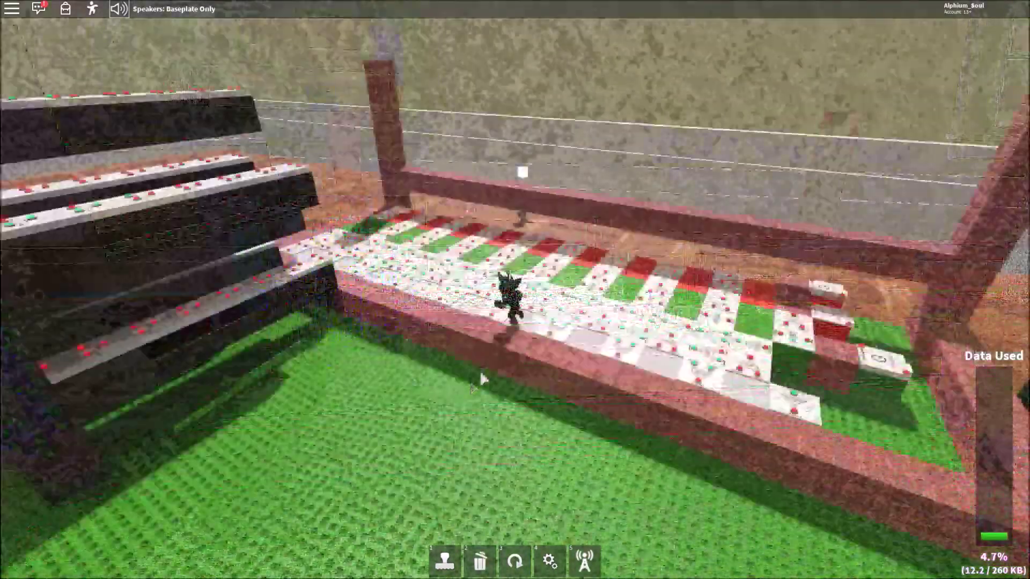
# Step: Wire the XOR Gate Output into the OR Gate's Input2 on the stepped gate wall
pyautogui.press('5')
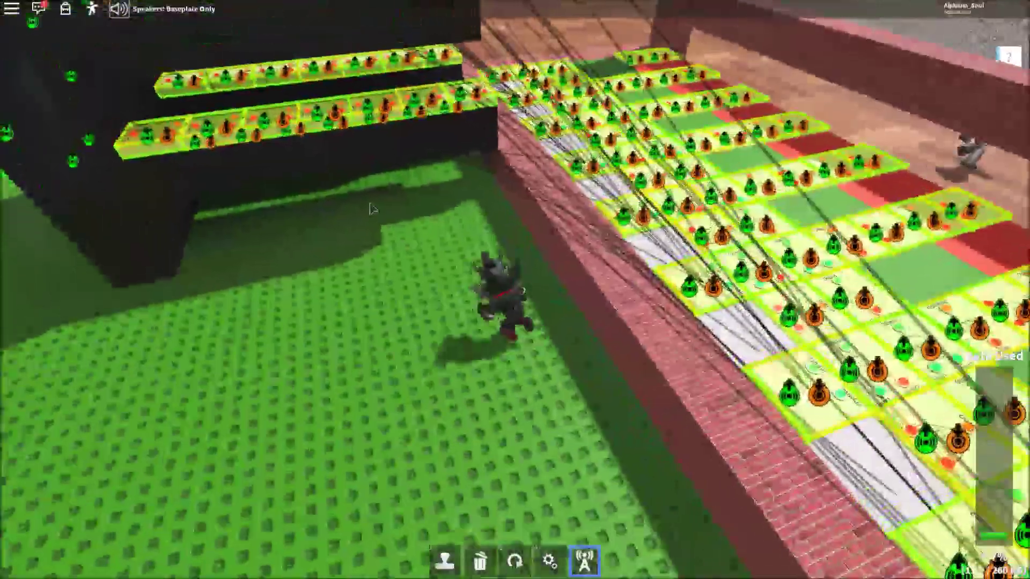
pyautogui.press('w')
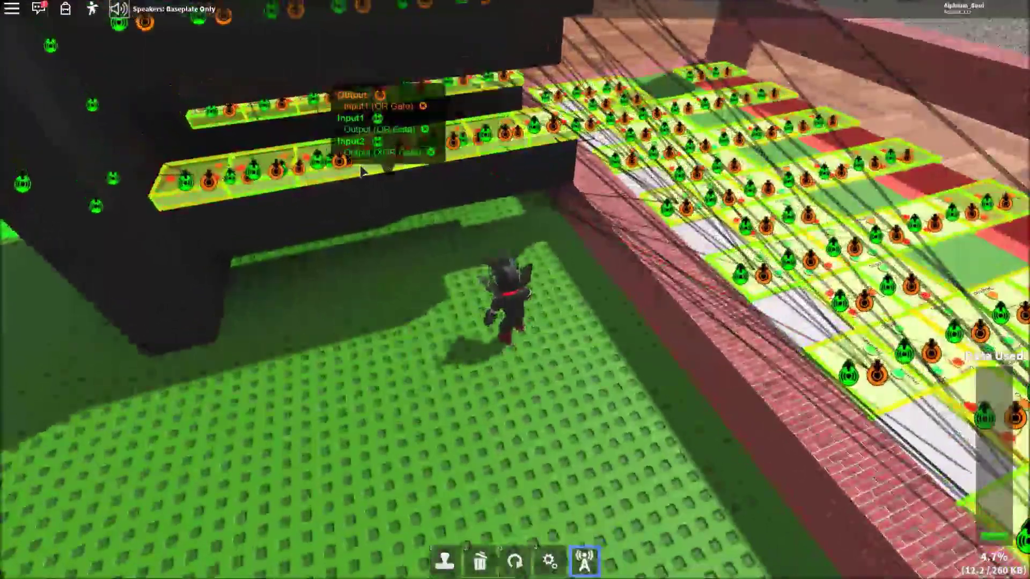
pyautogui.click(163, 187)
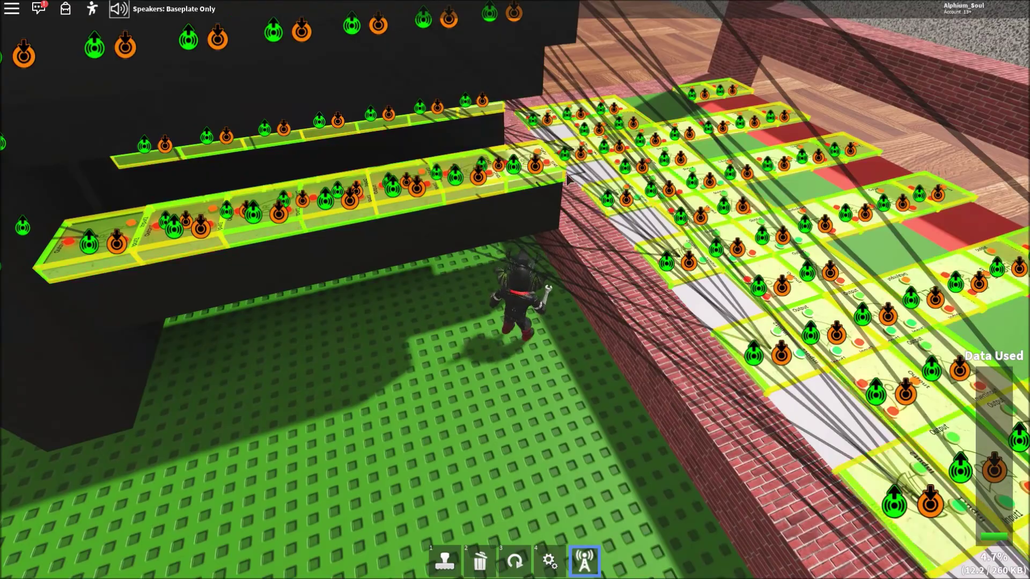
pyautogui.press('w')
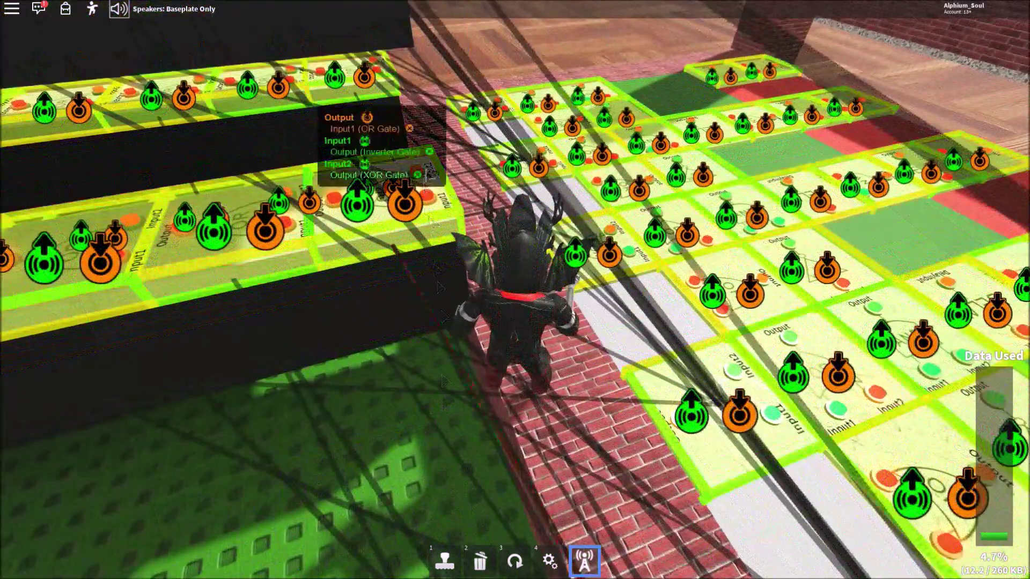
pyautogui.click(423, 183)
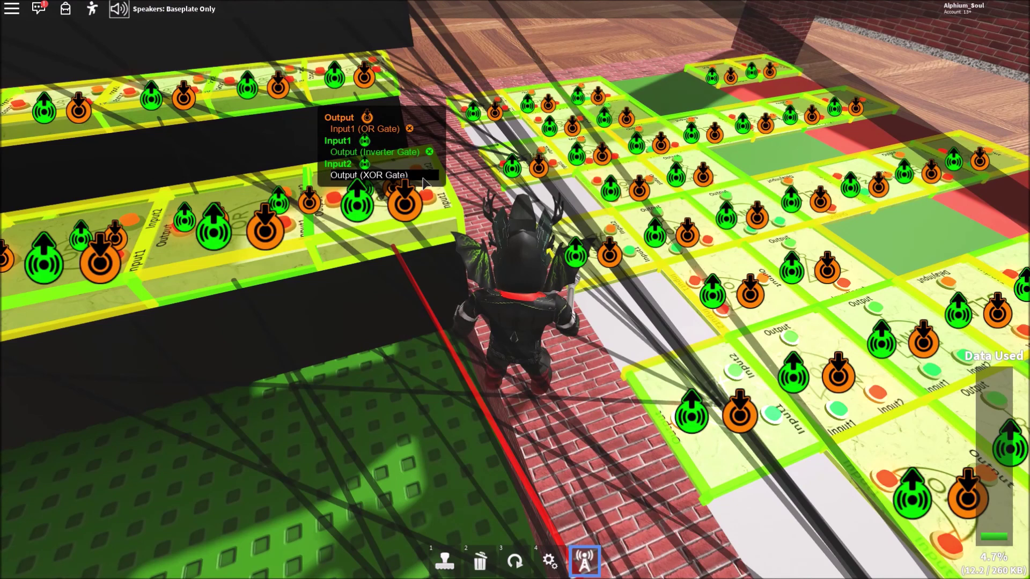
pyautogui.press('1')
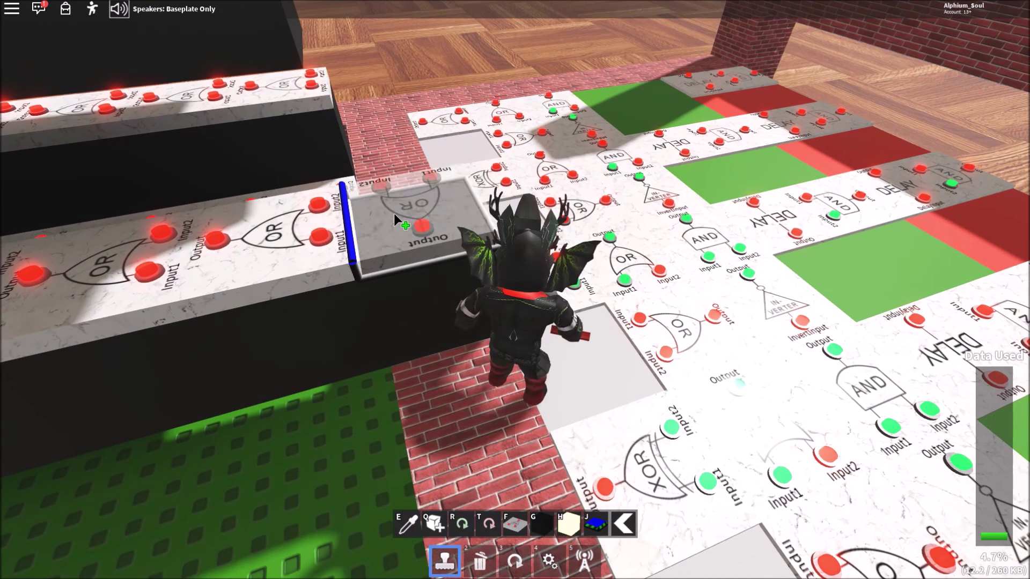
# Step: Wire an OR Gate output into another OR Gate's Input1, then walk toward the source gate
pyautogui.press('5')
pyautogui.click(396, 150)
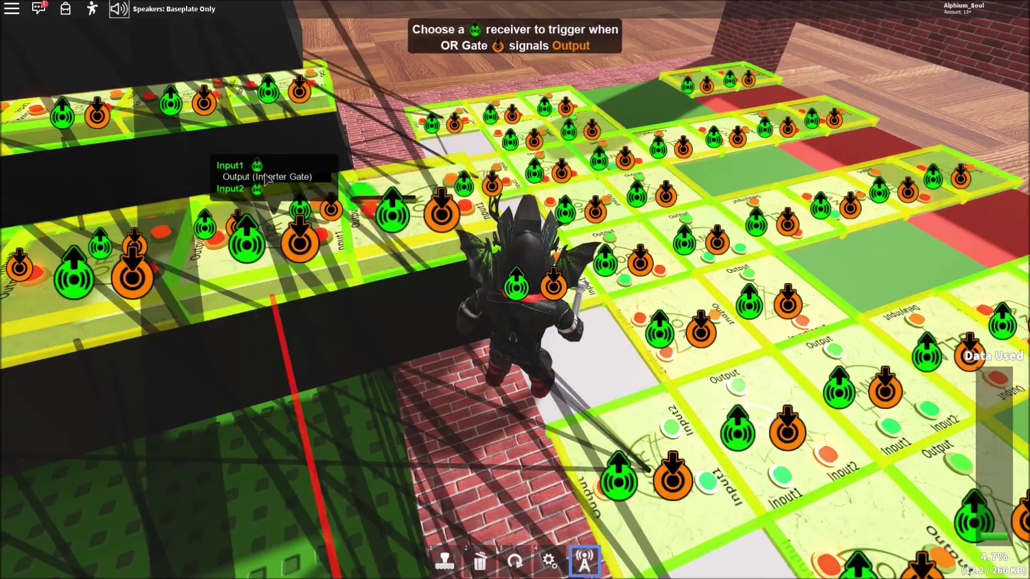
pyautogui.click(369, 164)
pyautogui.click(371, 147)
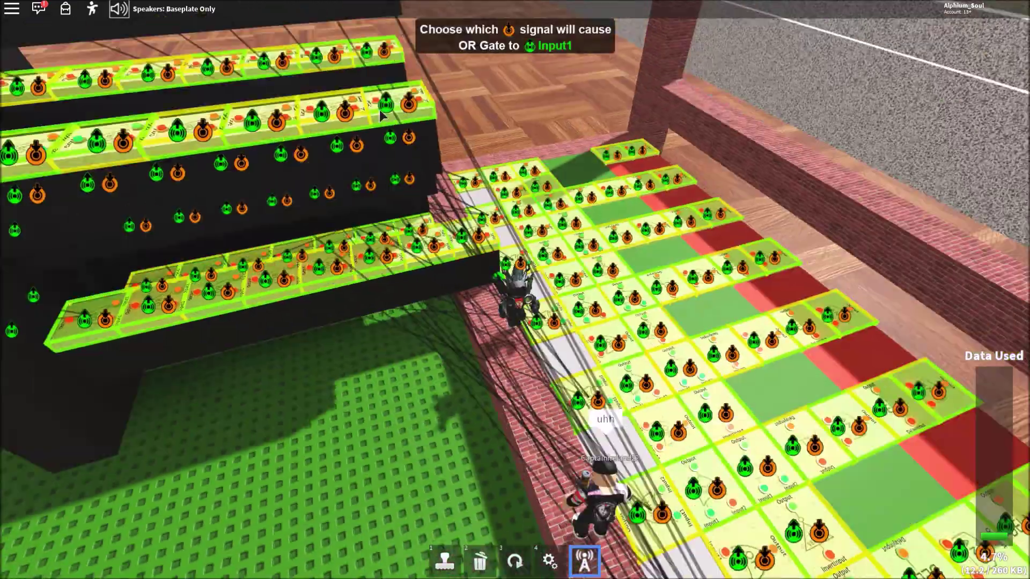
pyautogui.press('d')
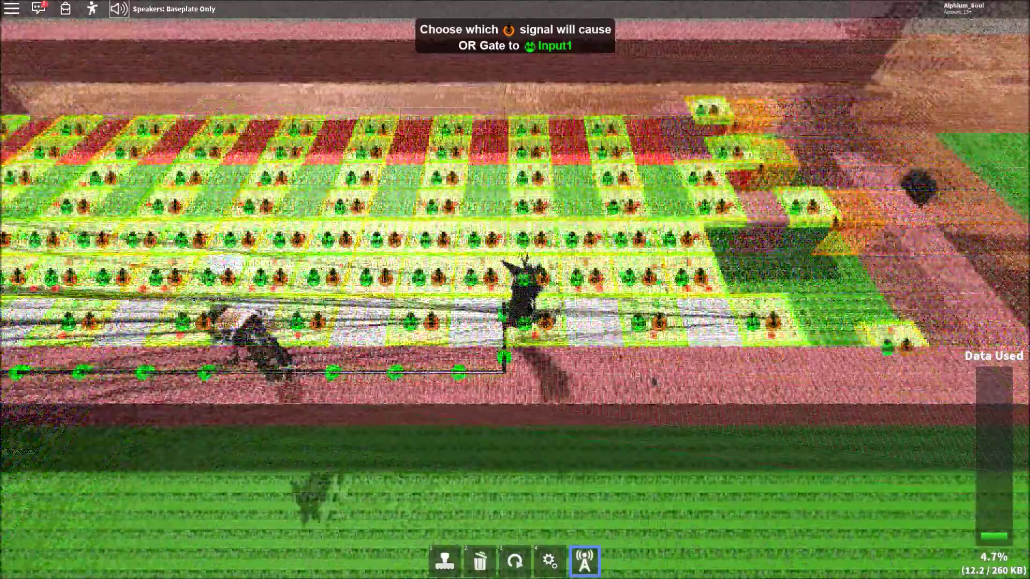
pyautogui.press('d')
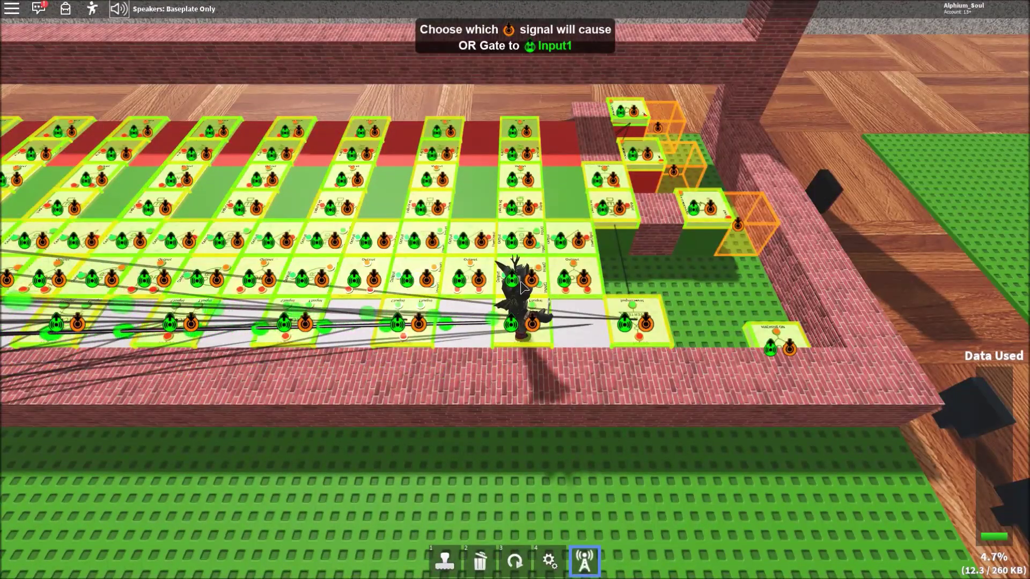
pyautogui.scroll(-10, 491, 332)
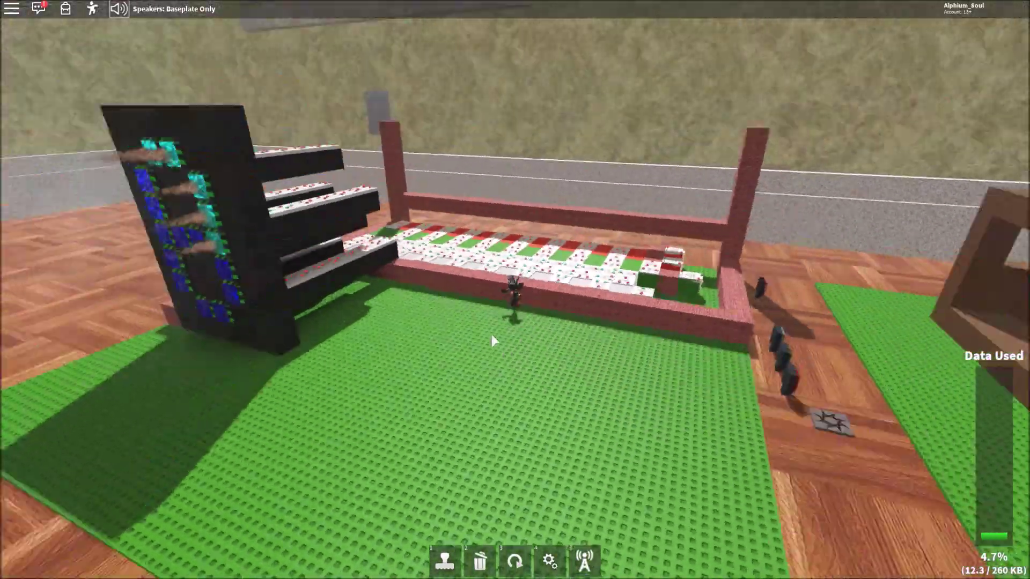
pyautogui.scroll(10, 490, 332)
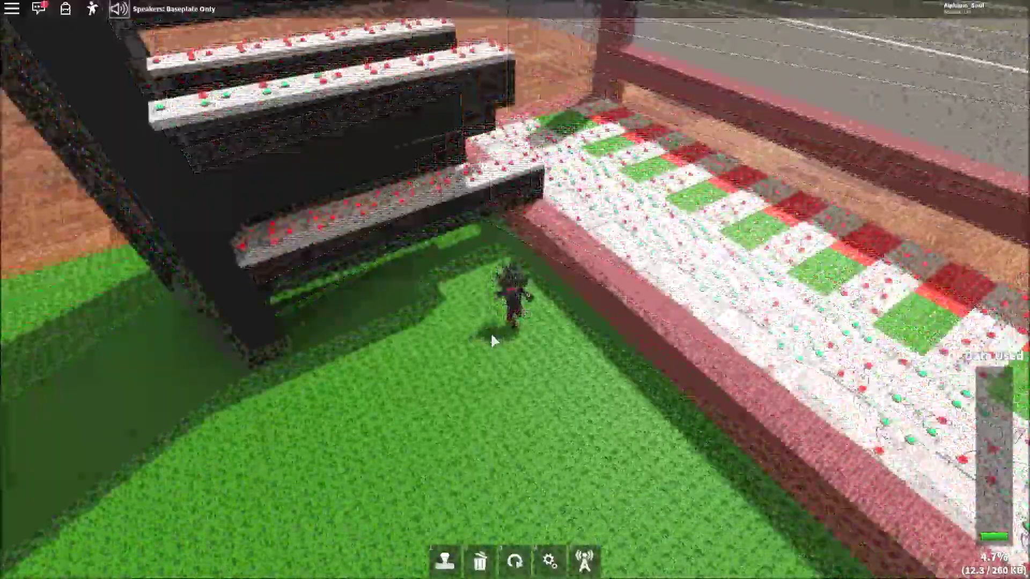
# Step: Start a wire from the XOR Gate output, then unequip the Wiring tool
pyautogui.press('5')
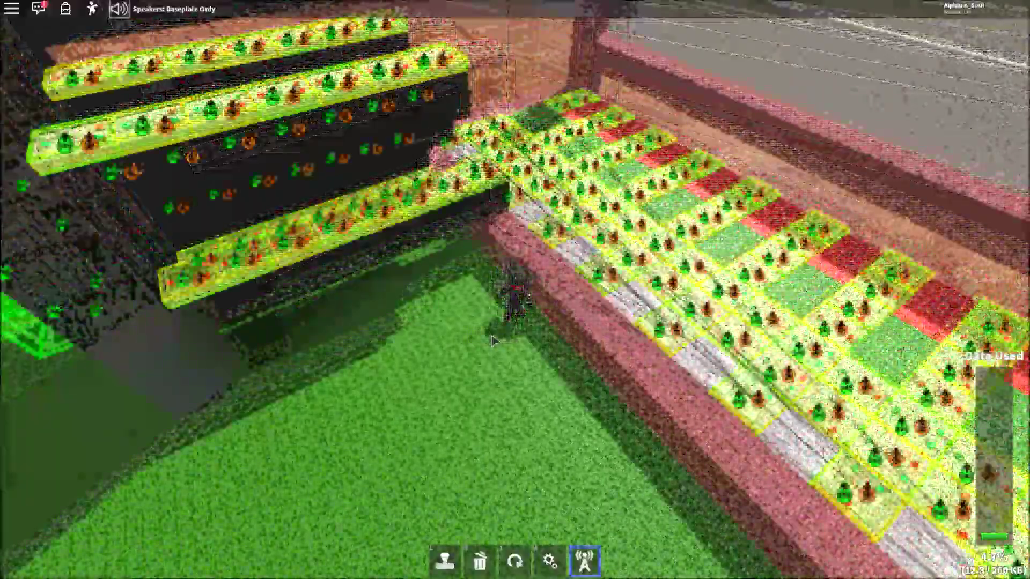
pyautogui.scroll(3, 492, 340)
pyautogui.scroll(3, 491, 340)
pyautogui.scroll(2, 491, 340)
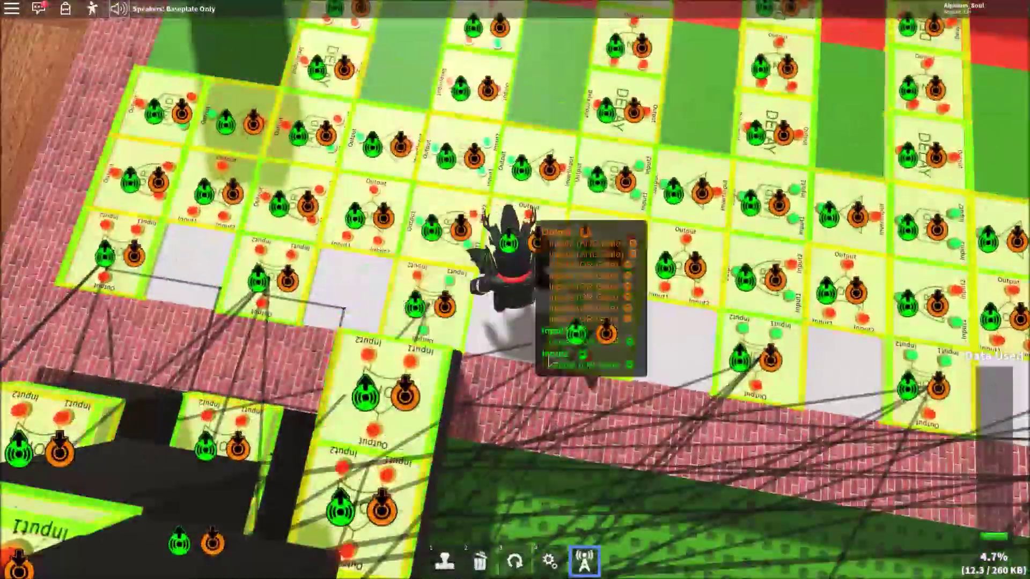
pyautogui.click(426, 234)
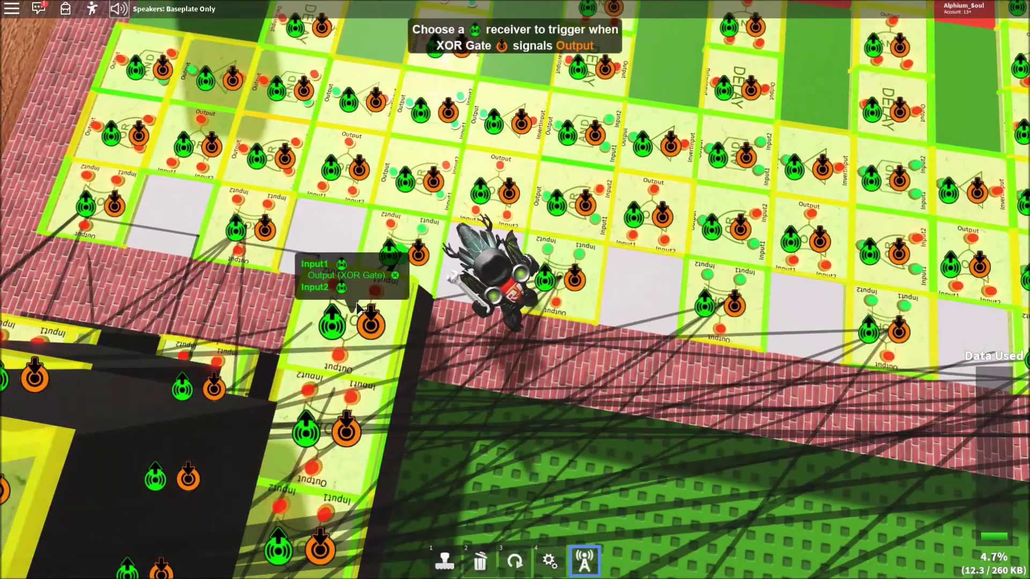
pyautogui.press('5')
pyautogui.write('numb')
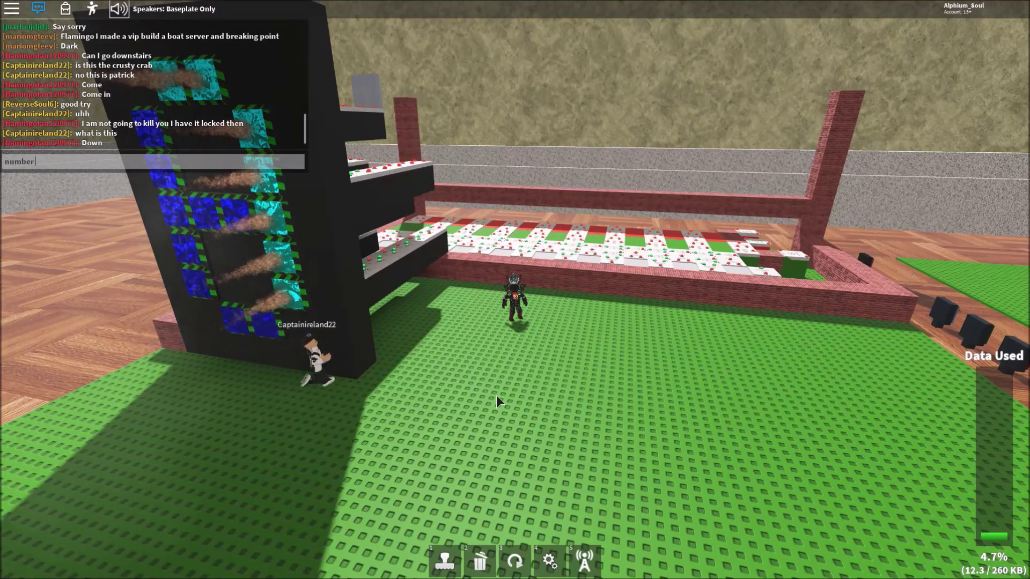
pyautogui.write('er counter')
# Step: Send 'number counter' and 'im recording' in chat, then walk onto the brick platform
pyautogui.press('Return')
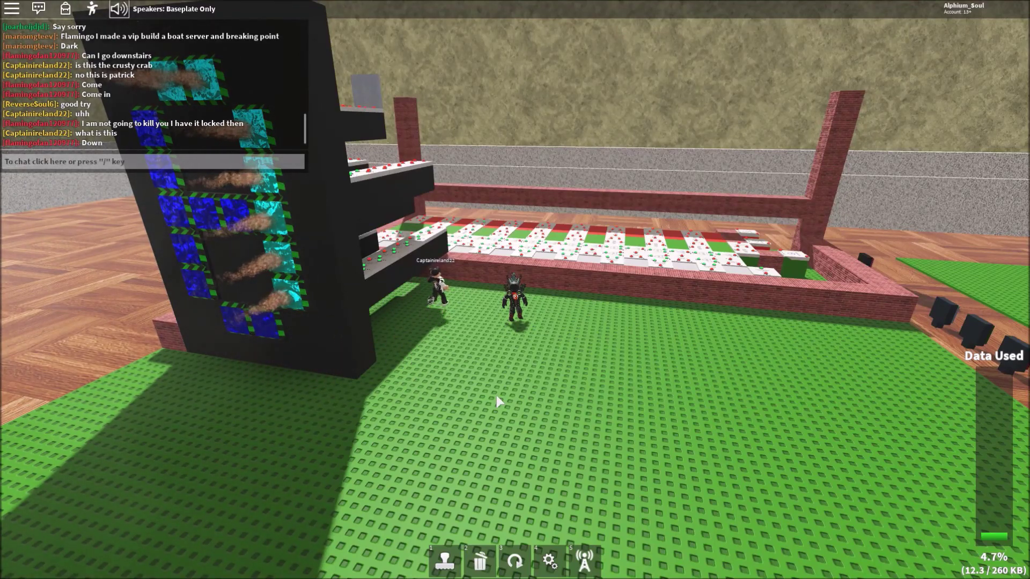
pyautogui.press('/')
pyautogui.write('im recording')
pyautogui.press('Return')
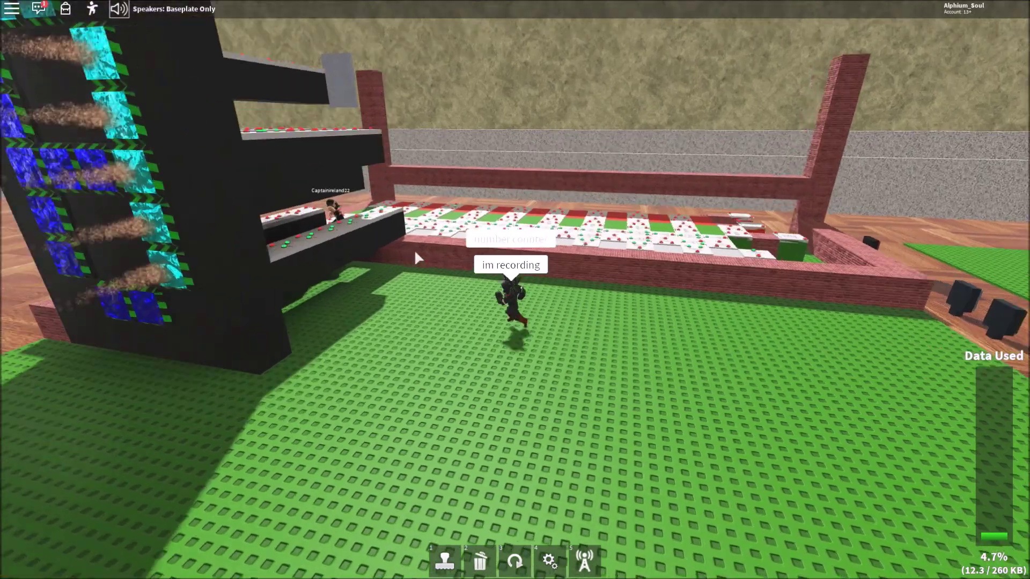
pyautogui.press('a')
pyautogui.press('w')
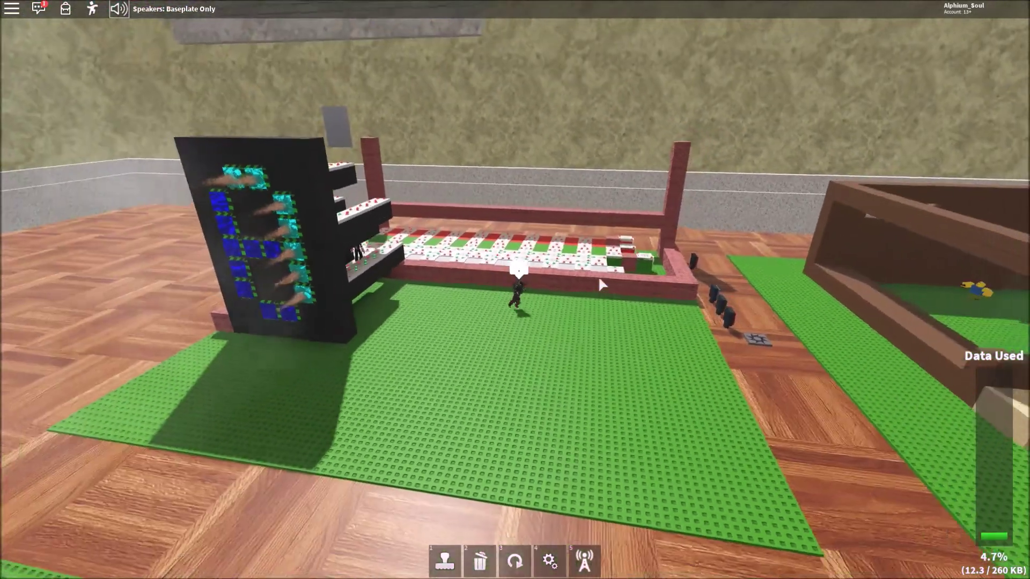
pyautogui.scroll(-3, 625, 302)
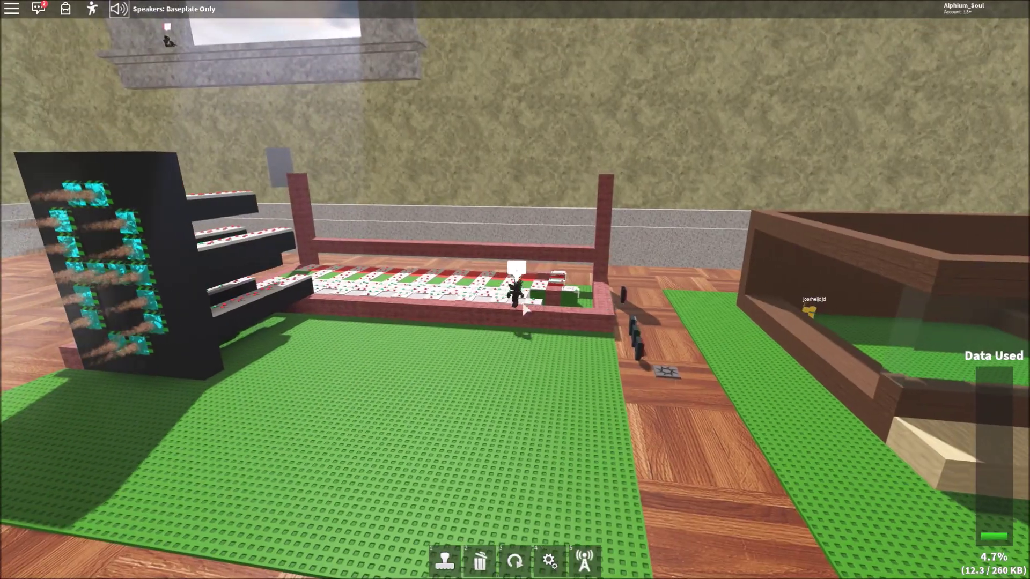
pyautogui.scroll(-3, 627, 321)
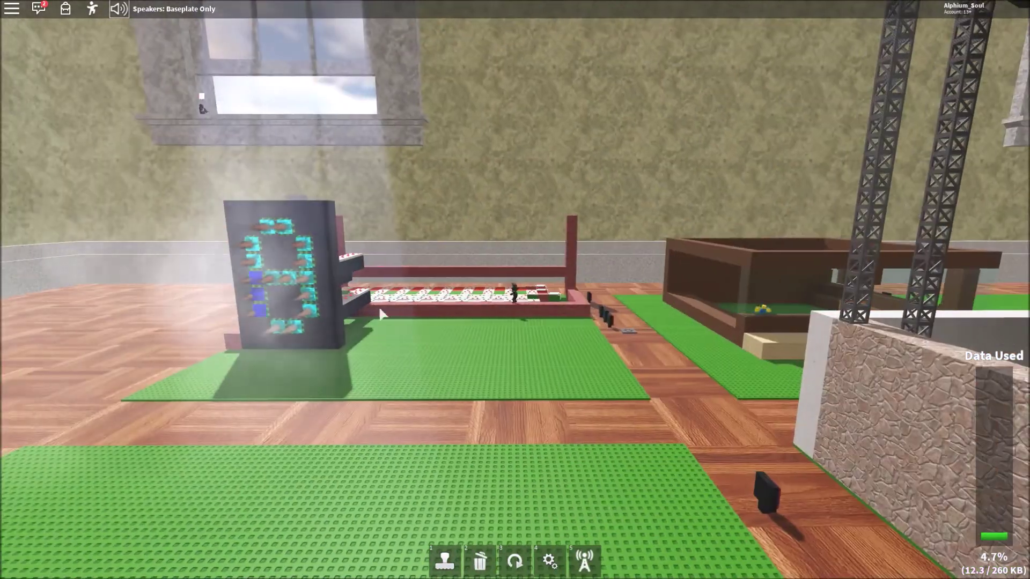
pyautogui.scroll(5, 626, 315)
pyautogui.scroll(-3, 570, 287)
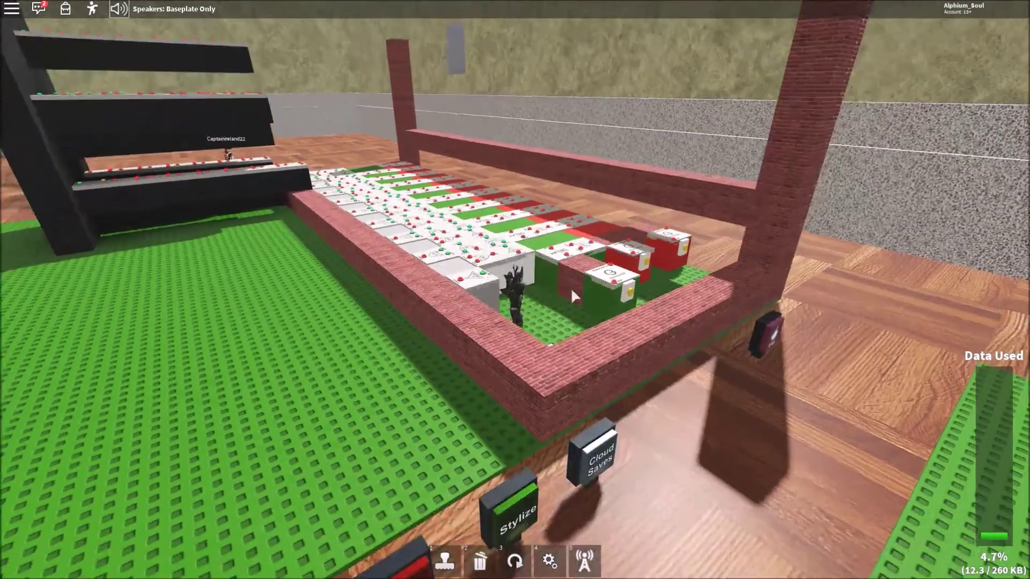
# Step: Overwrite Save Slot #8 with the current counter build and review the slot preview
pyautogui.click(586, 440)
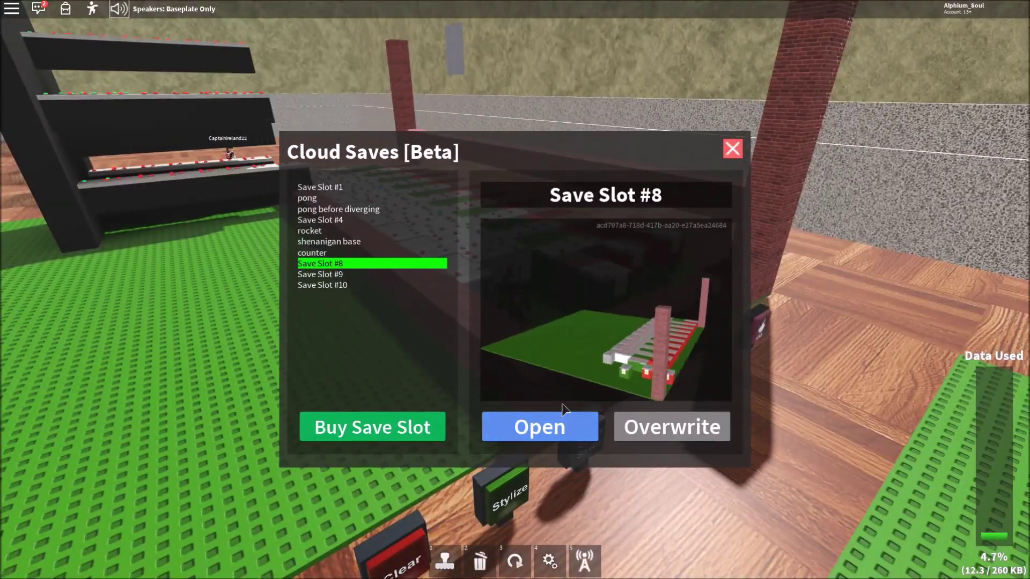
pyautogui.click(636, 418)
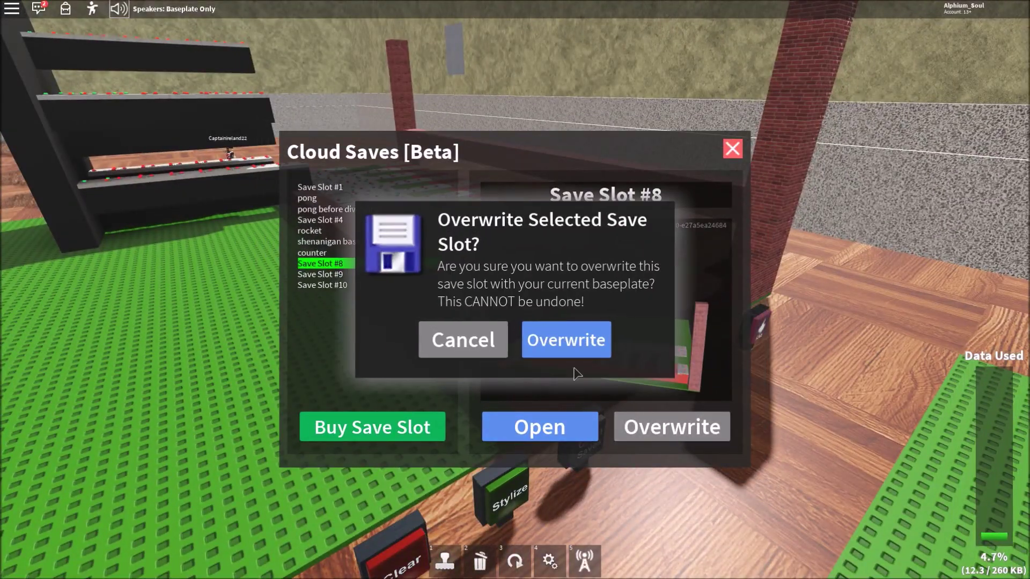
pyautogui.click(564, 339)
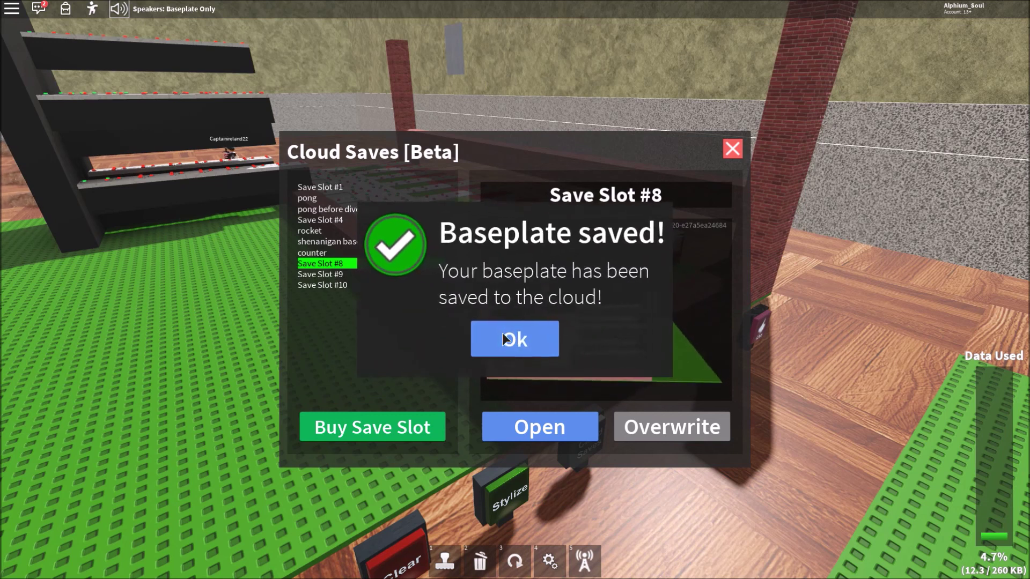
pyautogui.click(502, 333)
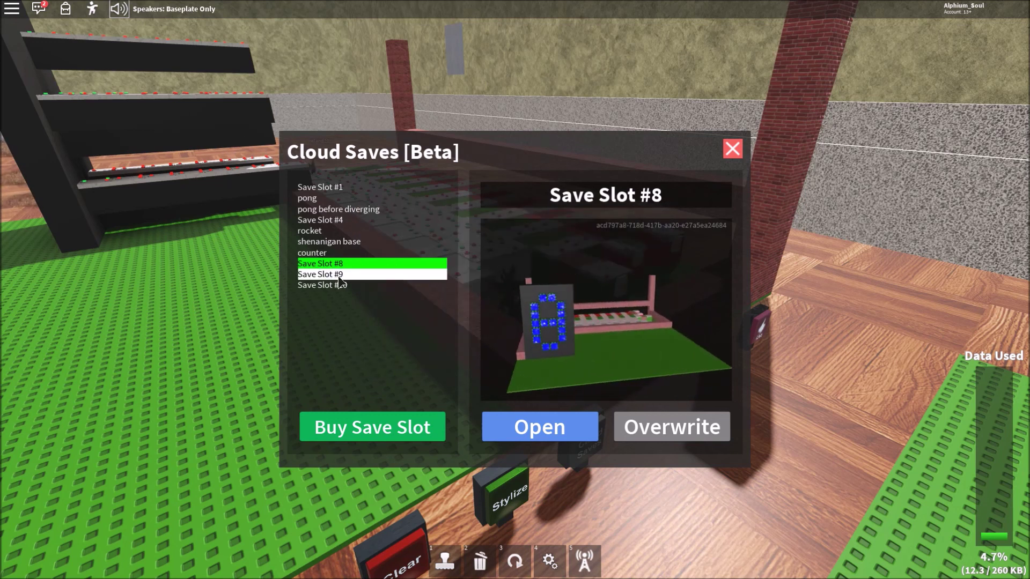
pyautogui.click(335, 252)
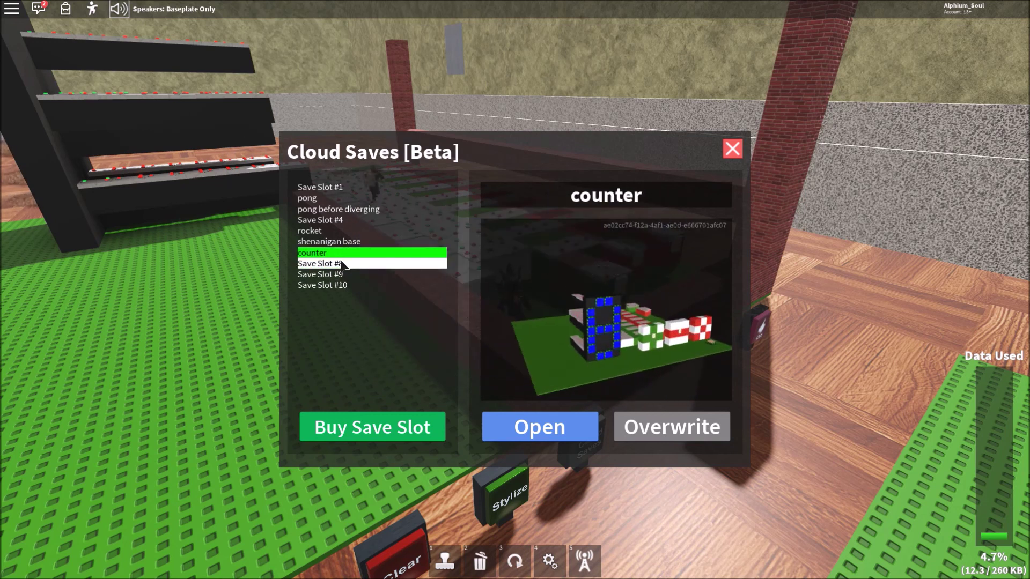
pyautogui.click(343, 264)
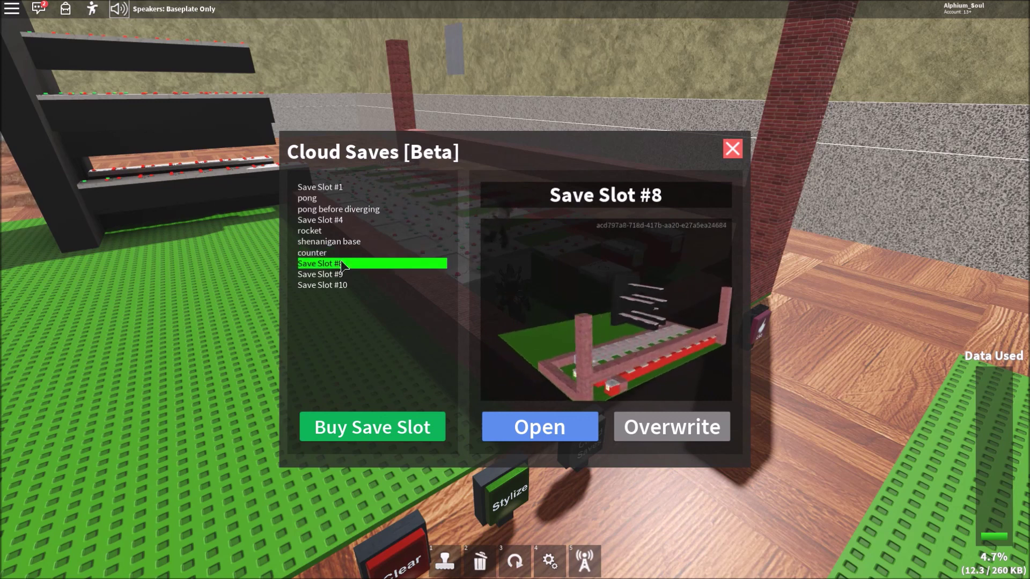
# Step: Close Cloud Saves, send 'wiring' in chat, and walk back to the display tower
pyautogui.click(733, 150)
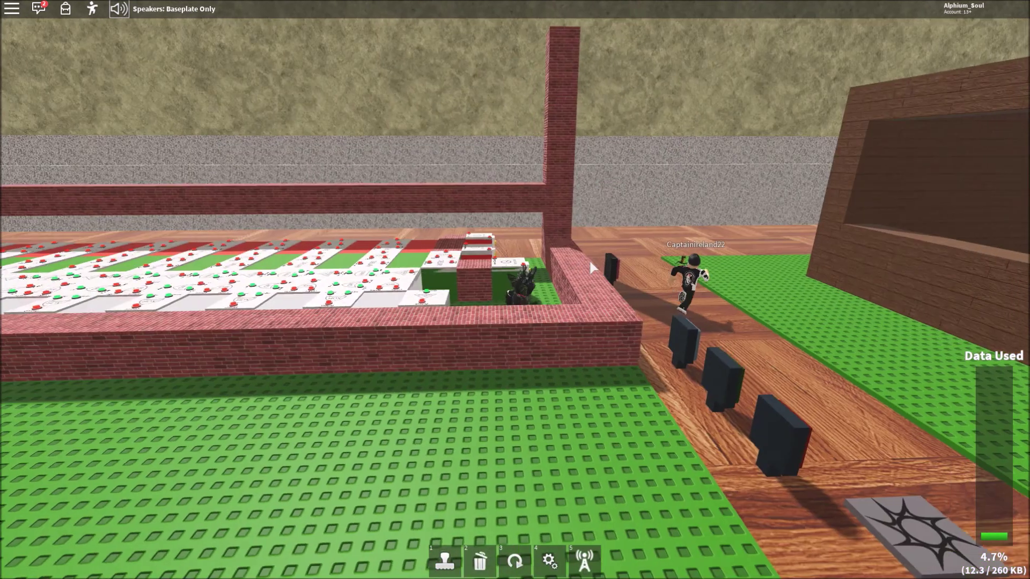
pyautogui.press('w')
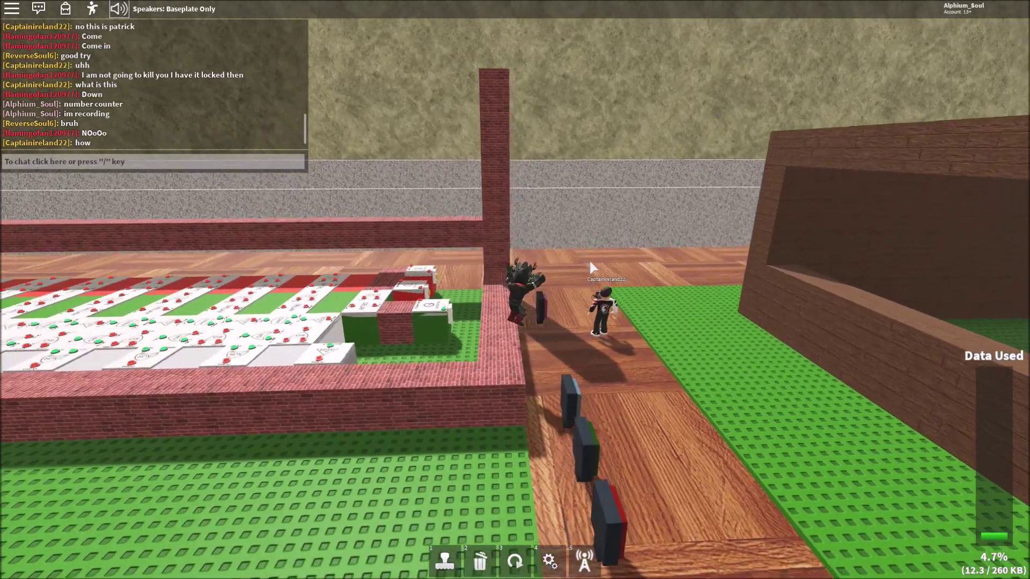
pyautogui.press('.')
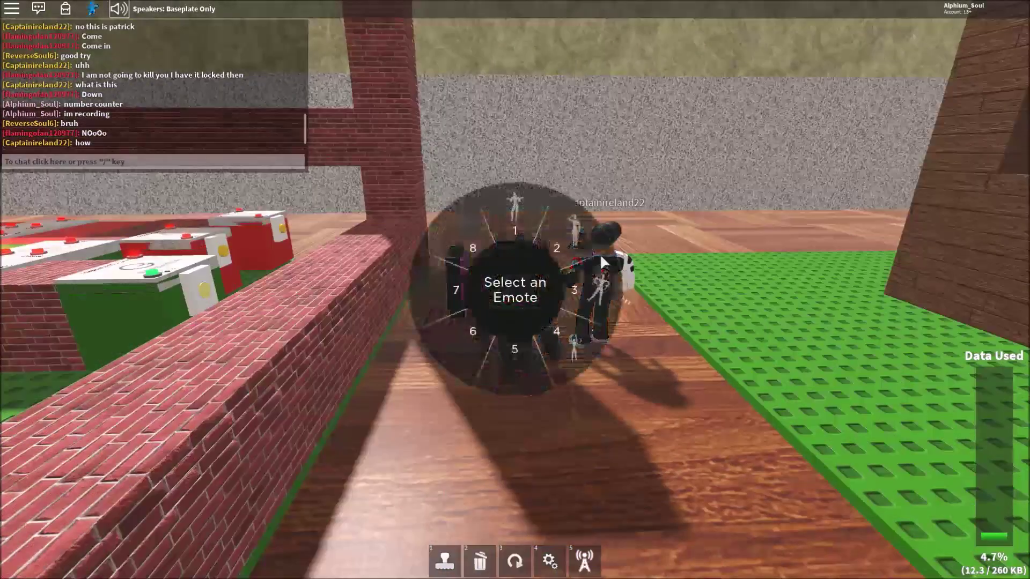
pyautogui.press('/')
pyautogui.click(599, 254)
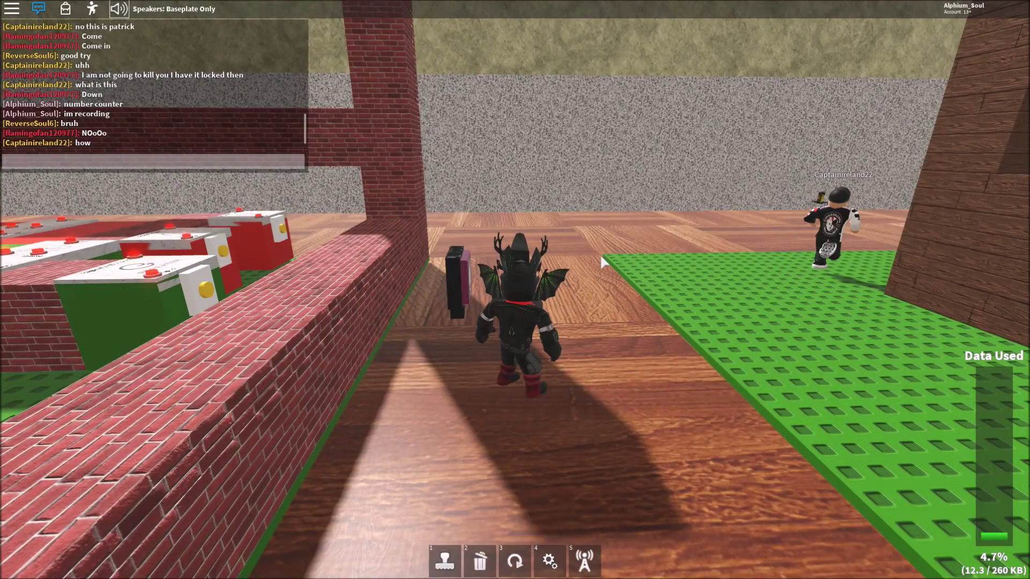
pyautogui.write('wiring')
pyautogui.press('Return')
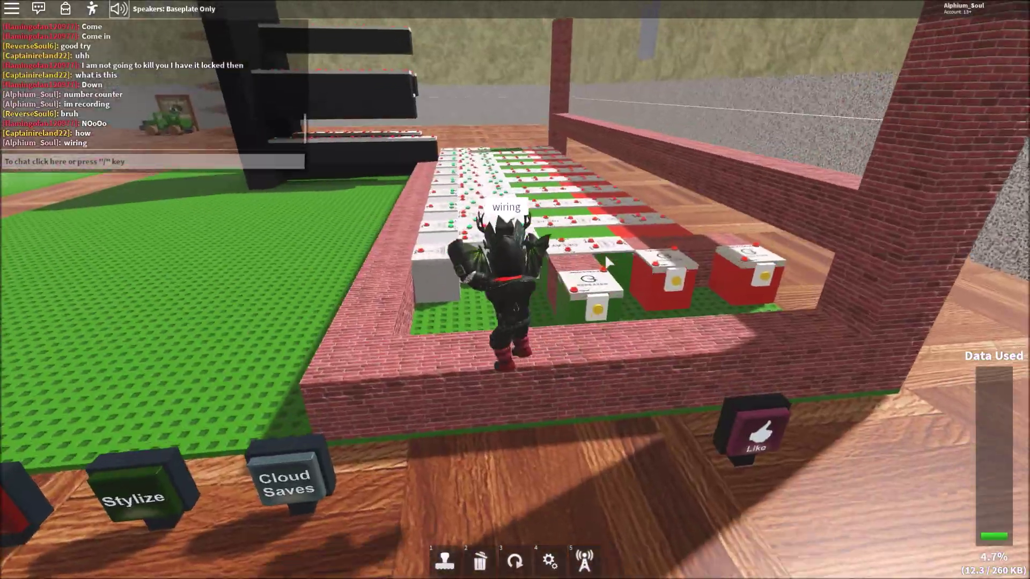
pyautogui.press('s')
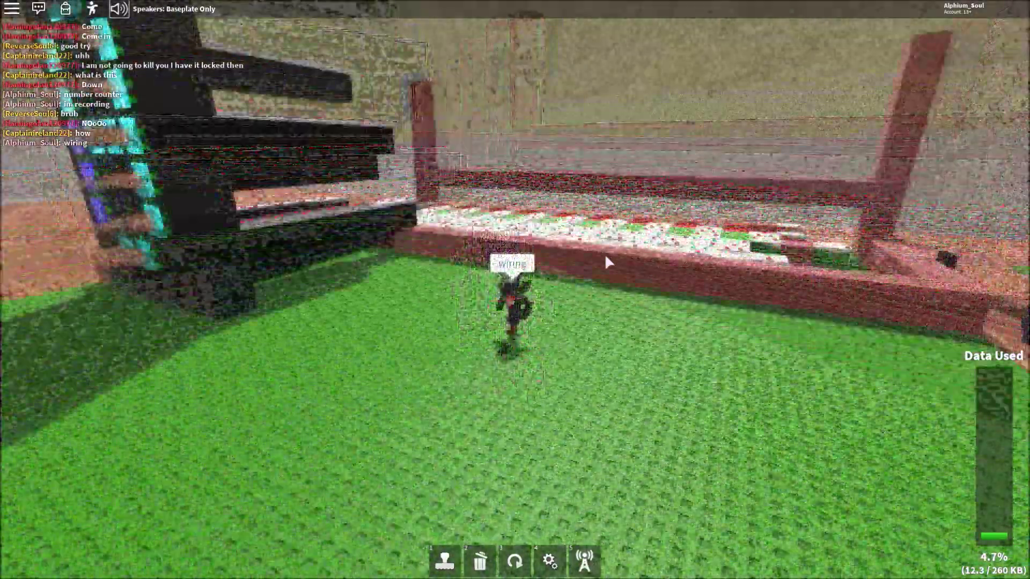
pyautogui.scroll(-5, 605, 253)
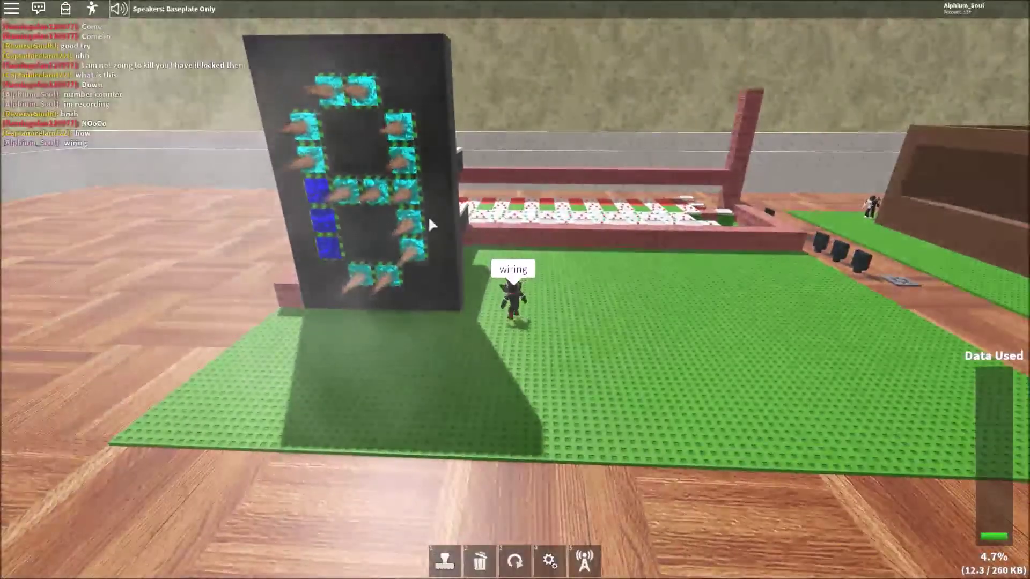